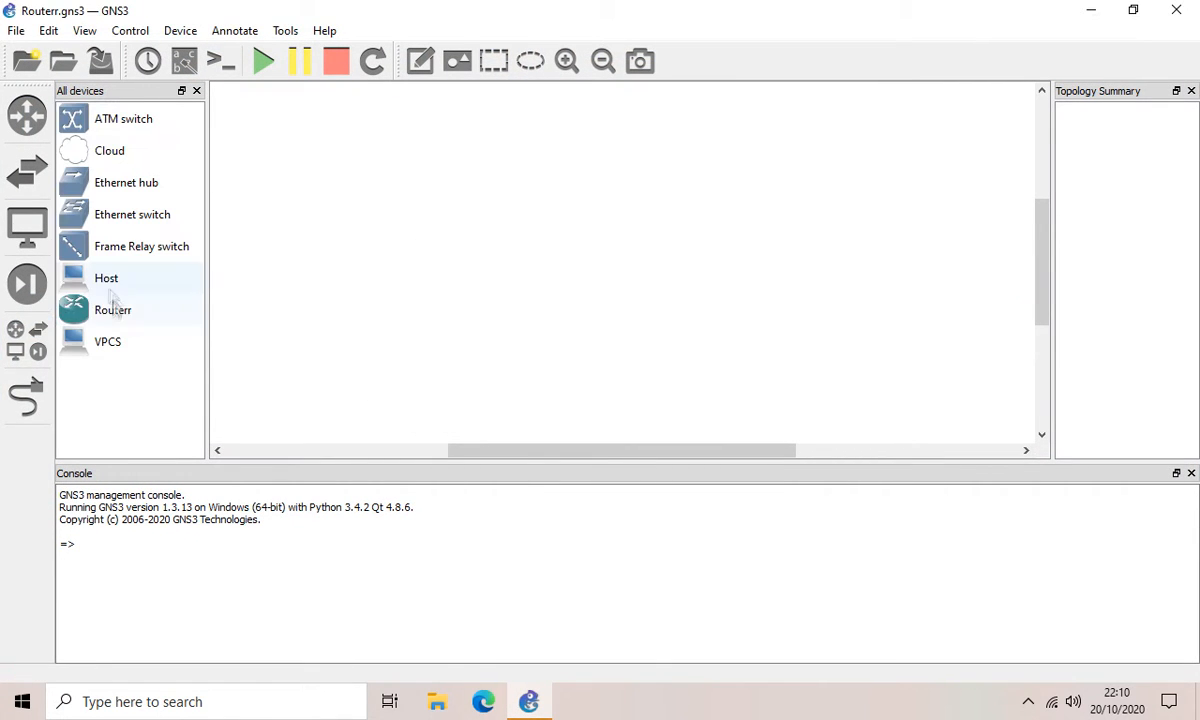
# Step: Place a router (Routerr-1), an Ethernet switch (SW1) and a cloud on the canvas
pyautogui.moveTo(110, 308); pyautogui.dragTo(495, 345)
pyautogui.moveTo(140, 214); pyautogui.dragTo(645, 310)
pyautogui.moveTo(107, 152); pyautogui.dragTo(774, 222)
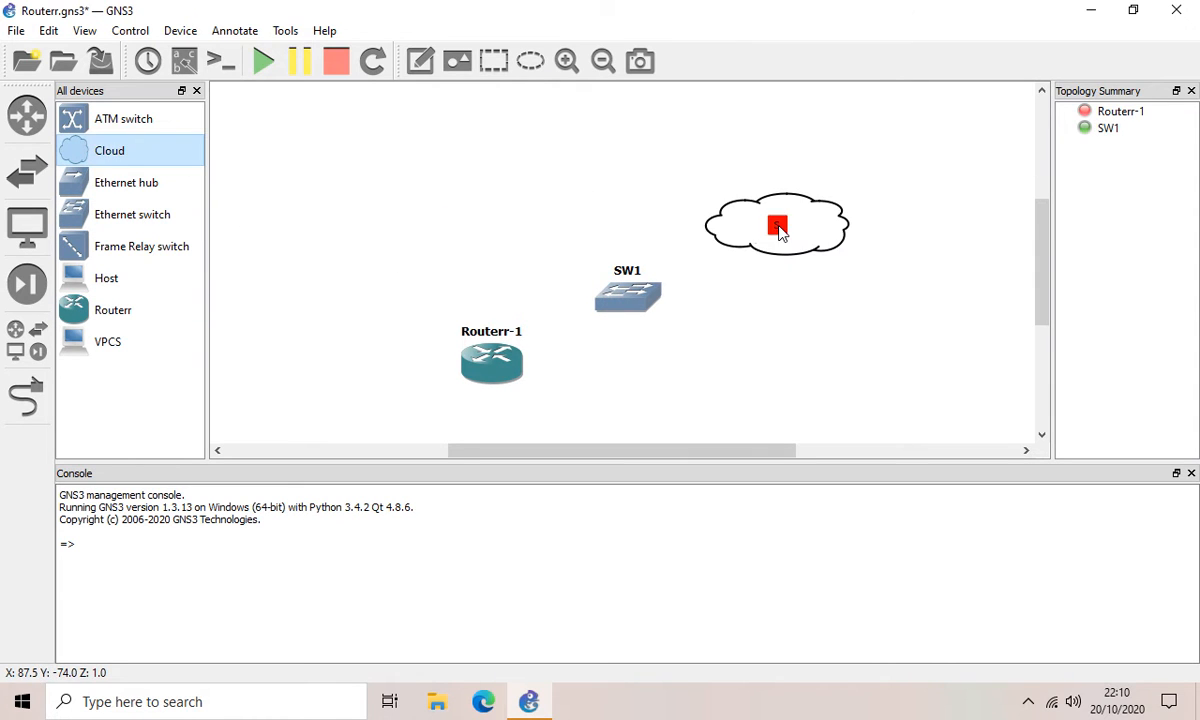
# Step: Bind Cloud 1 to the Generic NIO Ethernet 3 interface
pyautogui.rightClick(776, 226)
pyautogui.click(805, 237)
pyautogui.click(395, 176)
pyautogui.click(638, 247)
pyautogui.click(571, 288)
pyautogui.click(770, 273)
pyautogui.click(606, 302)
# Step: Link Routerr-1 to SW1, then clear the NIO error text selection
pyautogui.click(725, 586)
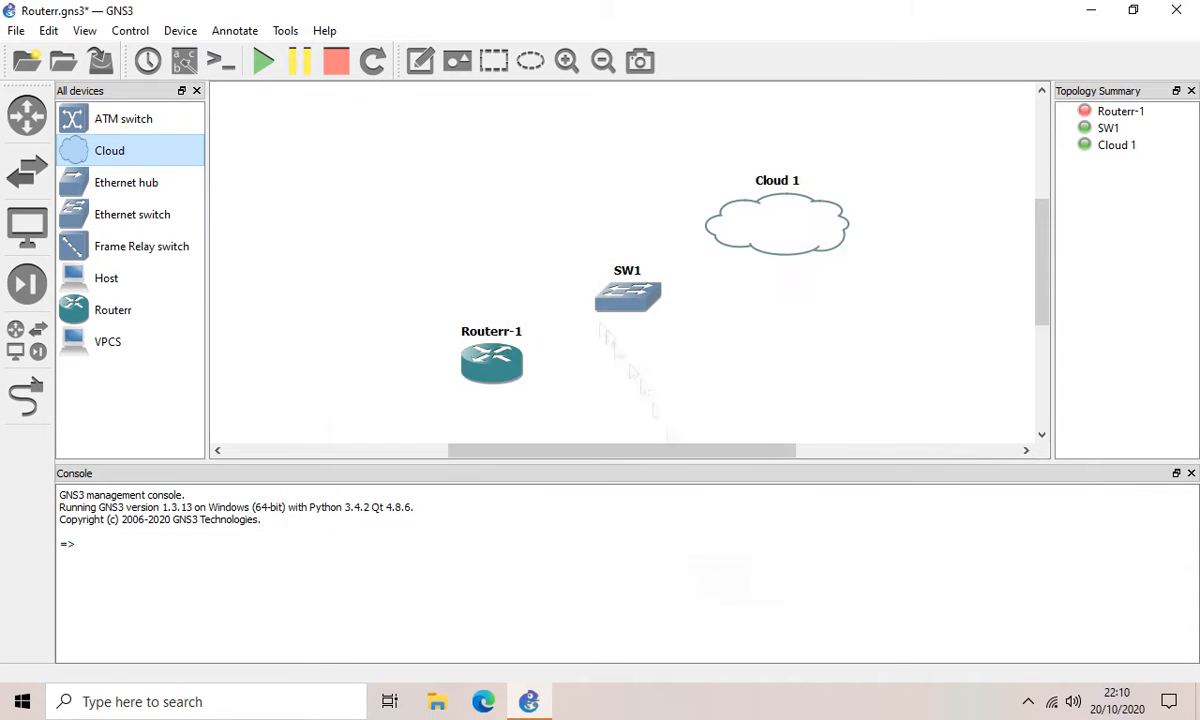
pyautogui.click(27, 397)
pyautogui.click(491, 362)
pyautogui.click(510, 373)
pyautogui.click(622, 303)
pyautogui.click(630, 334)
pyautogui.click(632, 308)
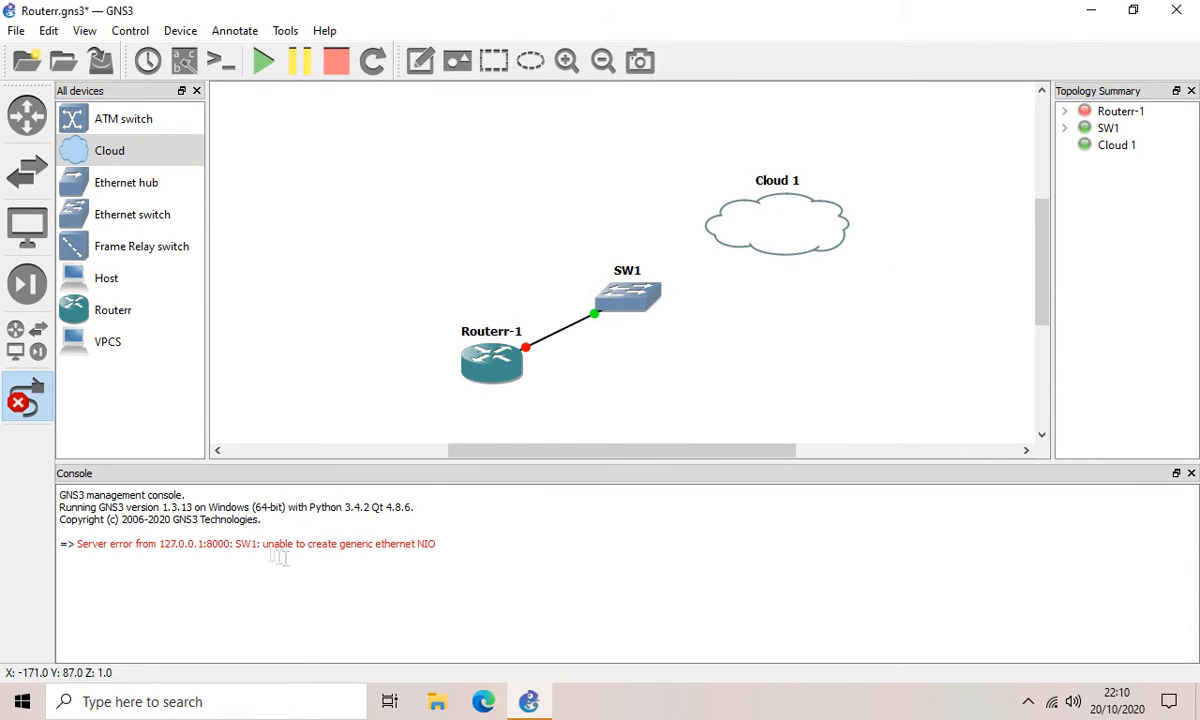
pyautogui.moveTo(438, 545); pyautogui.dragTo(486, 537)
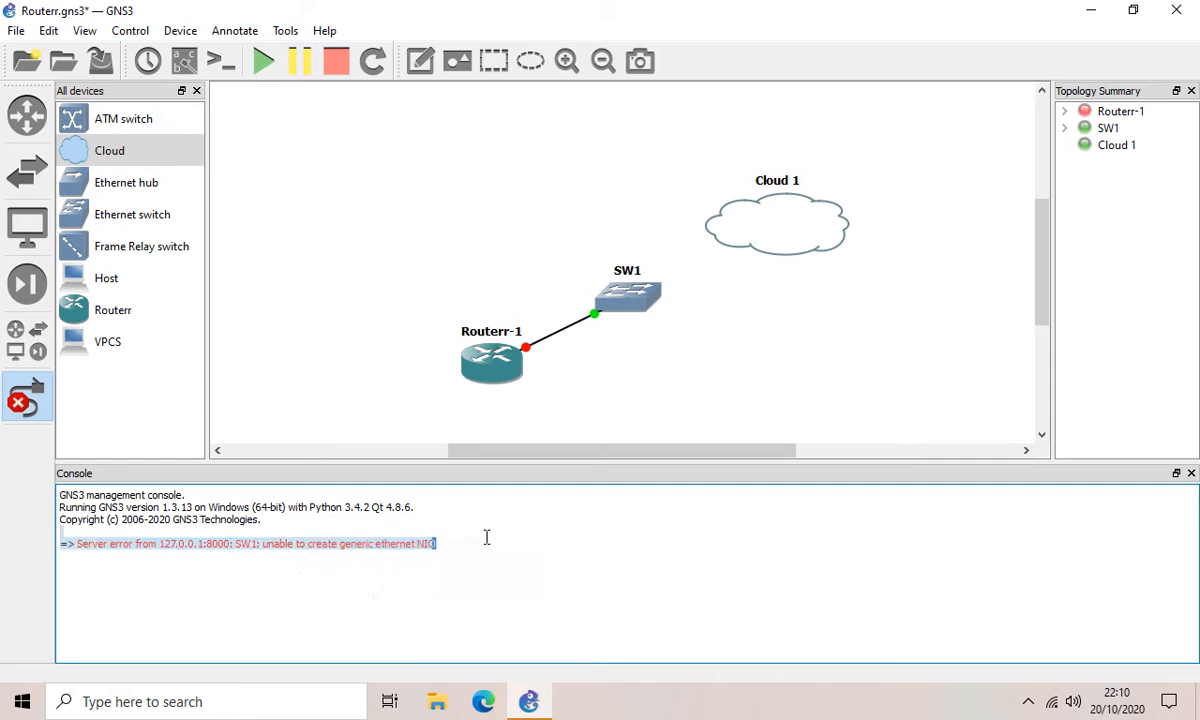
pyautogui.click(487, 541)
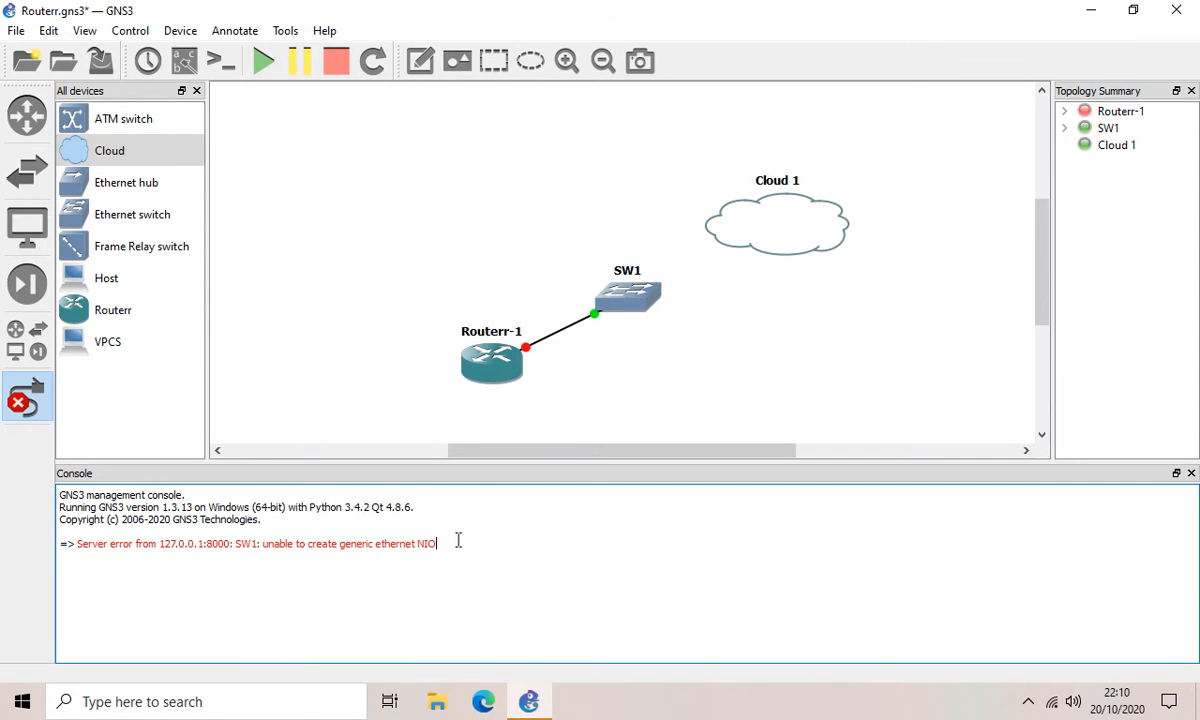
pyautogui.click(13, 710)
# Step: Open Command Prompt as administrator in c:\program files\gns3\qemu-0.11.0
pyautogui.write('cmd')
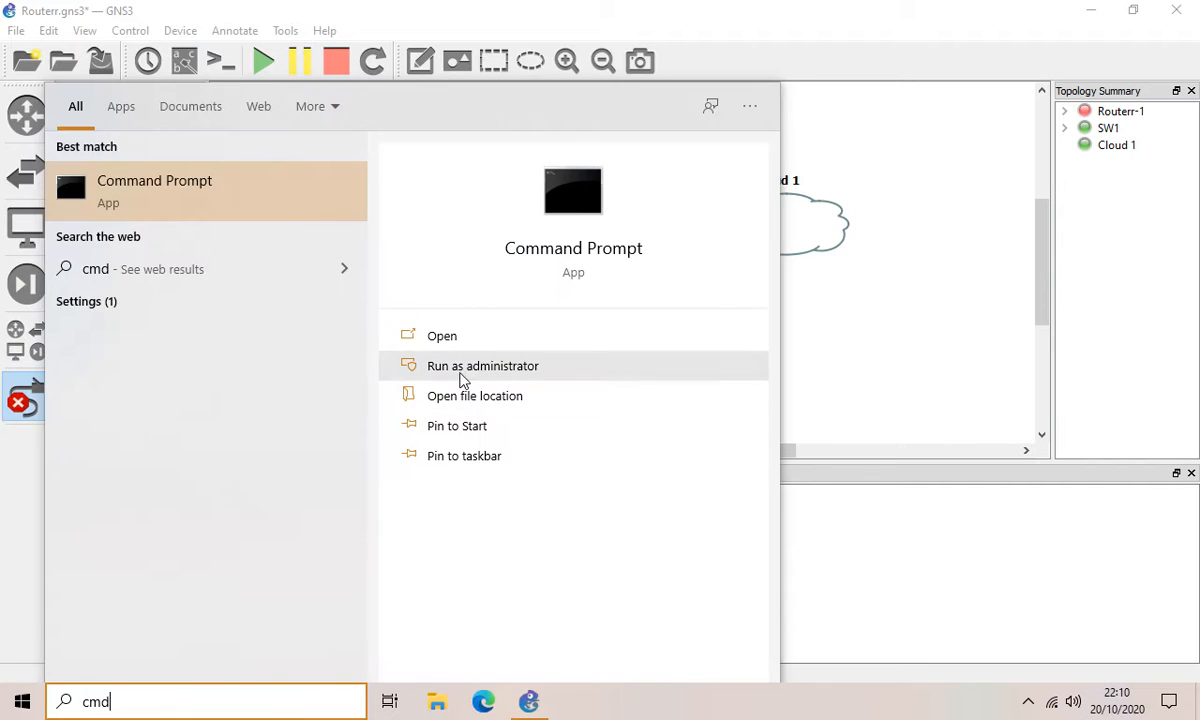
pyautogui.click(470, 367)
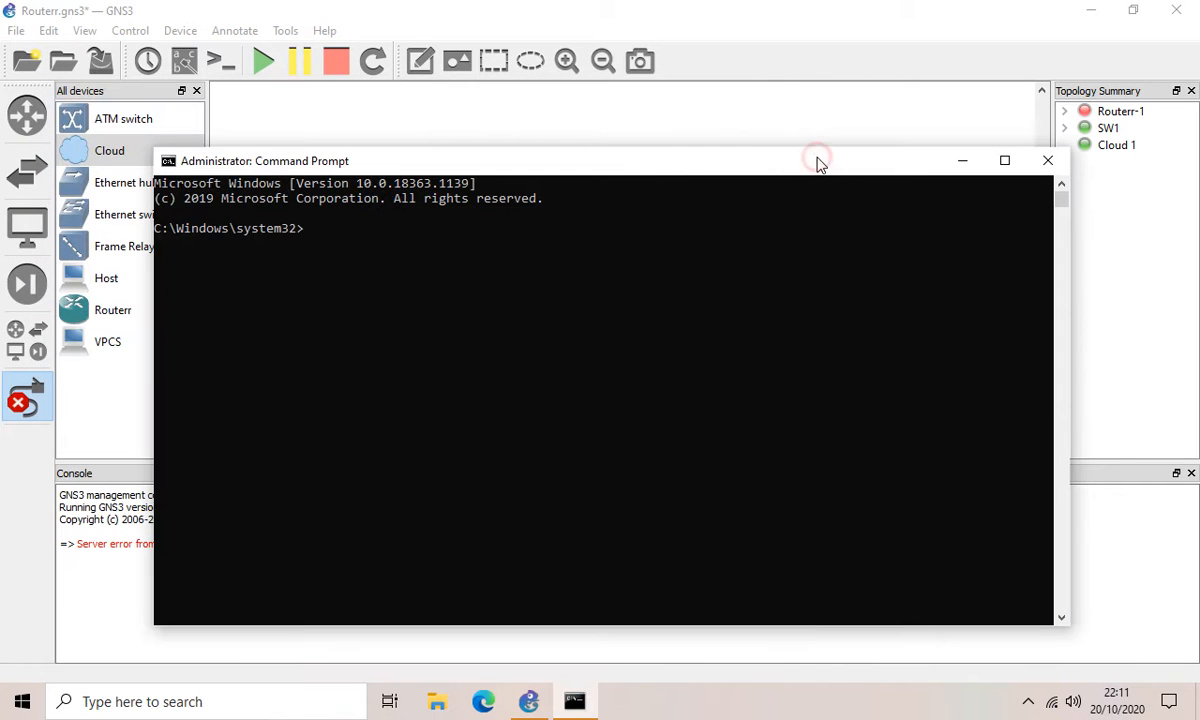
pyautogui.write('cd c:\\pro')
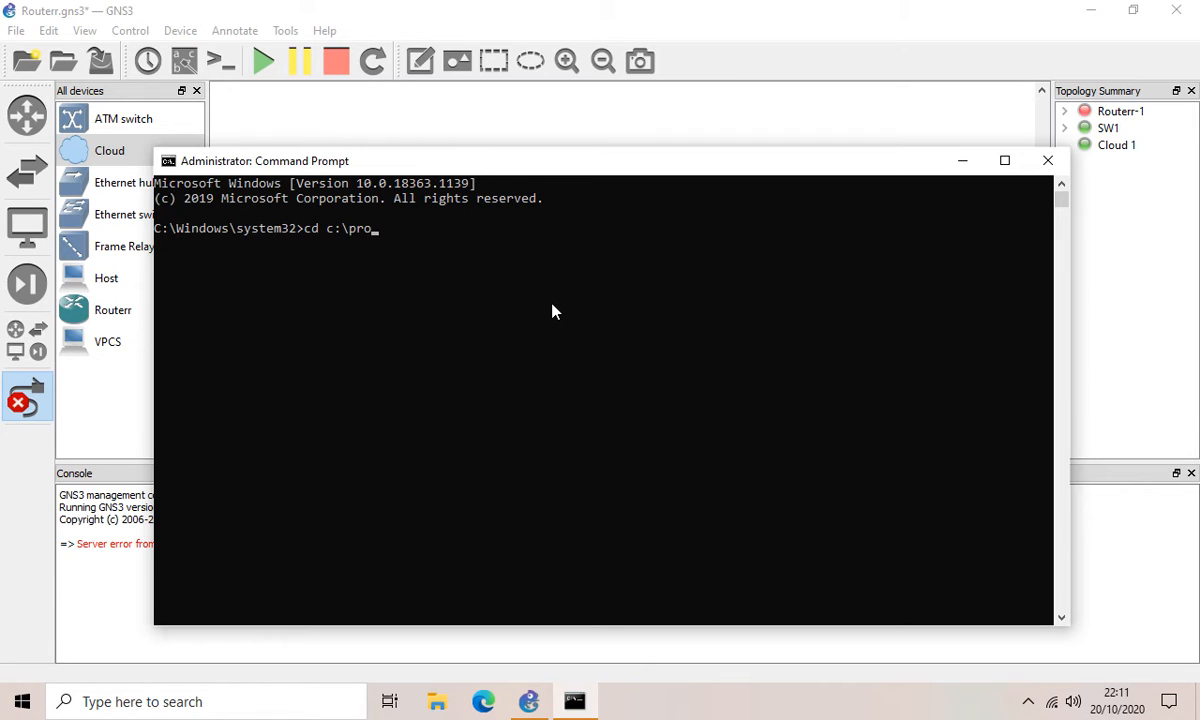
pyautogui.write('gram files\\gns3\\qemu')
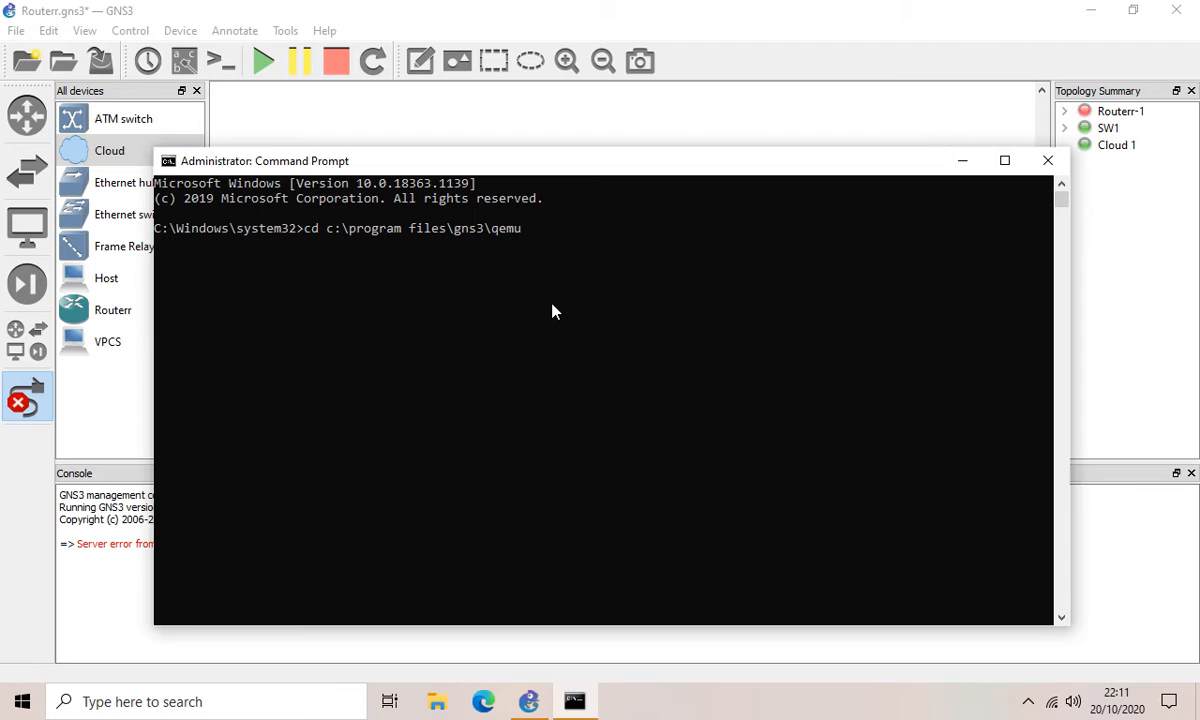
pyautogui.write('-0.11.0')
pyautogui.press('Return')
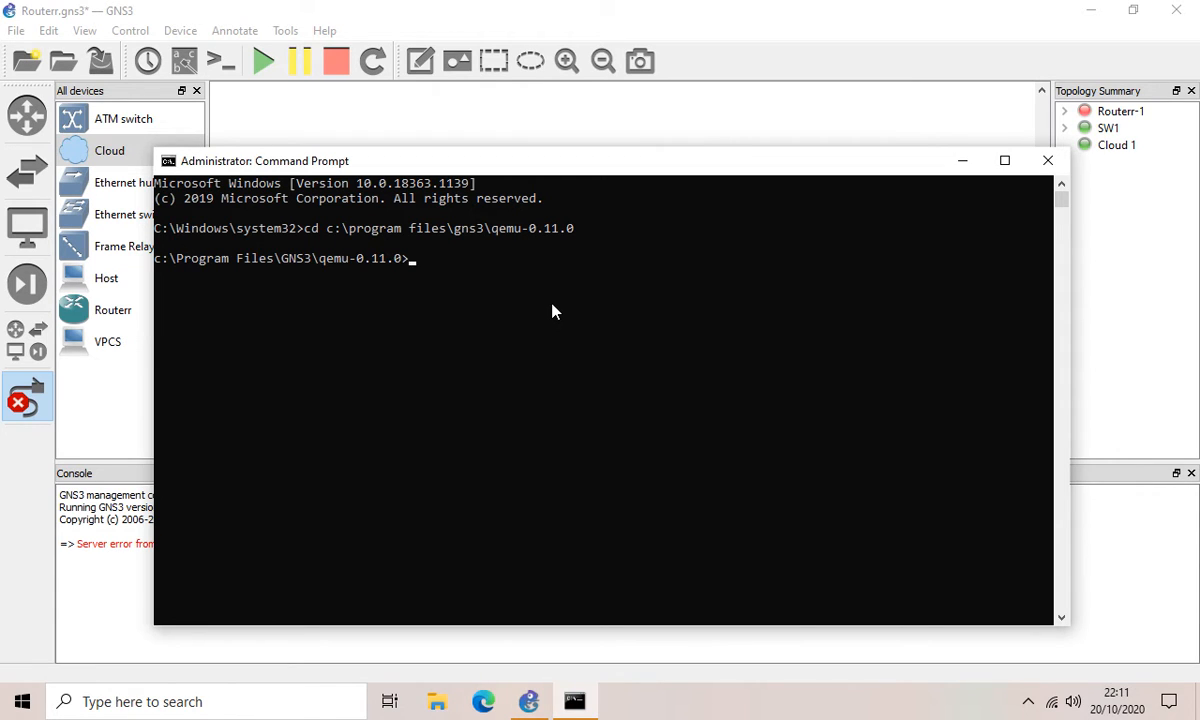
# Step: Run net start npf, net stop npf, then net start npf again
pyautogui.write('net stra')
pyautogui.press('BackSpace')
pyautogui.press('BackSpace')
pyautogui.write('art nf')
pyautogui.press('BackSpace')
pyautogui.write('pf')
pyautogui.press('BackSpace')
pyautogui.press('BackSpace')
pyautogui.press('BackSpace')
pyautogui.write('npf')
pyautogui.press('Return')
pyautogui.write('net stop npf')
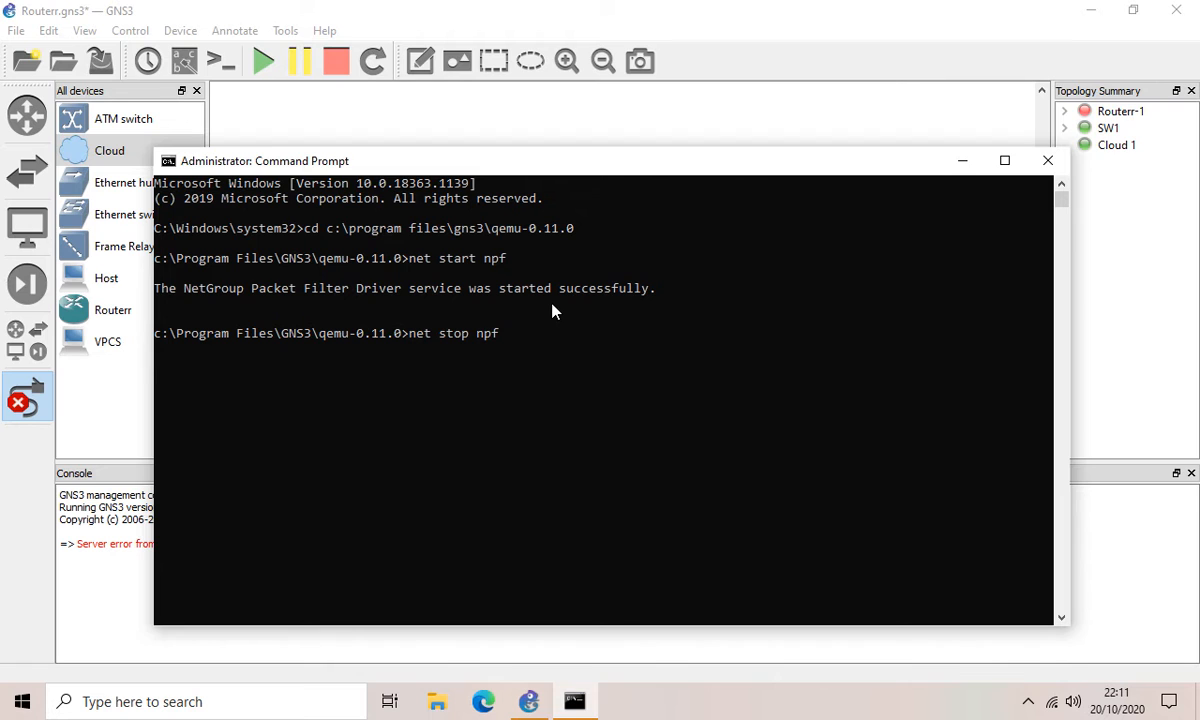
pyautogui.press('Return')
pyautogui.write('net start npf')
pyautogui.press('Return')
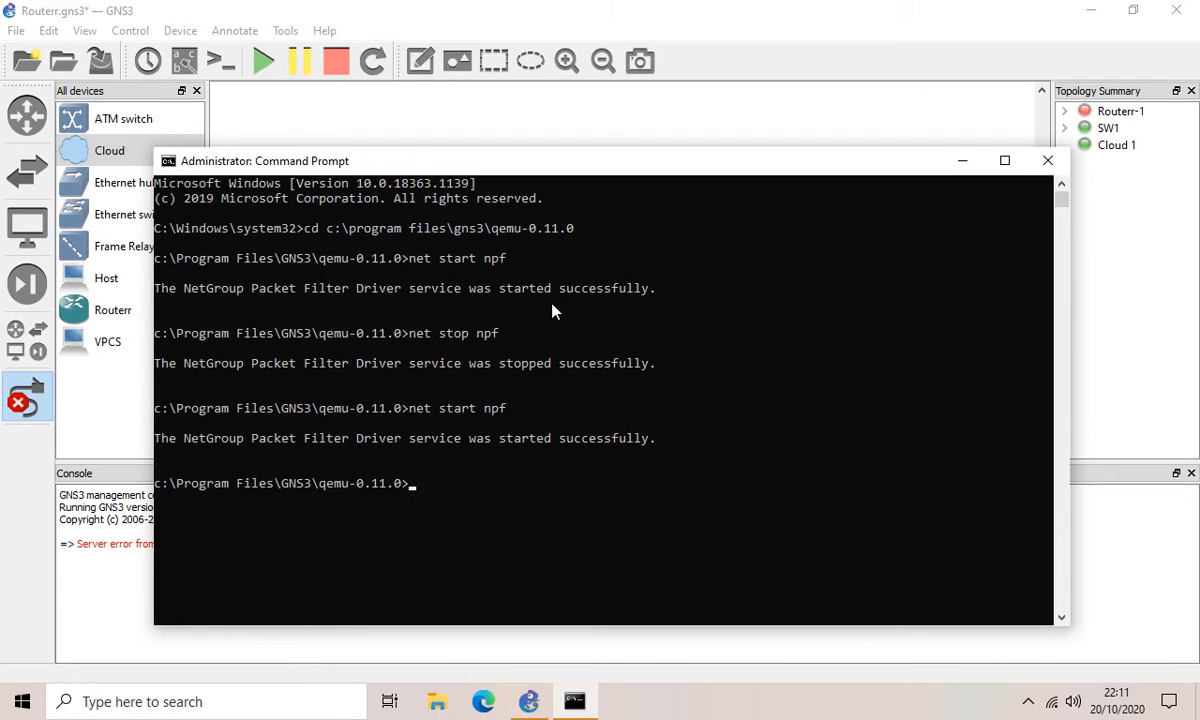
# Step: Close Command Prompt and link Cloud 1 to SW1 port 1
pyautogui.click(1045, 162)
pyautogui.click(776, 228)
pyautogui.click(800, 236)
pyautogui.click(637, 297)
pyautogui.click(658, 311)
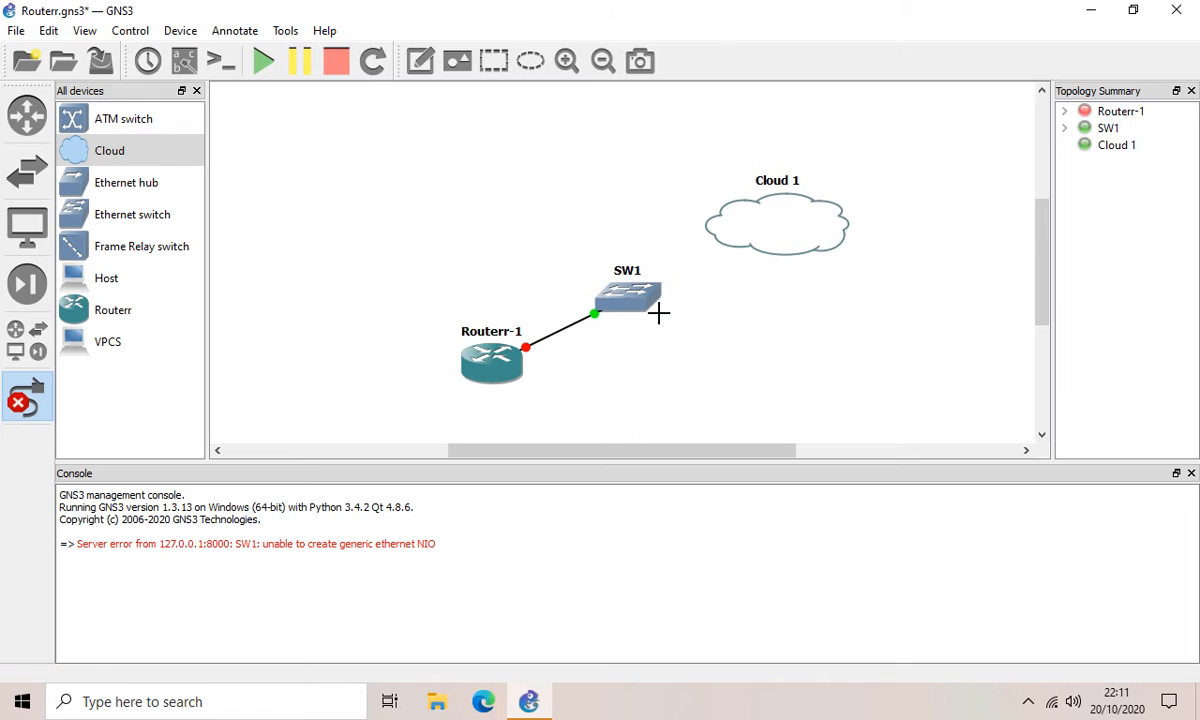
# Step: Start all devices, log in to the Routerr-1 console as admin and list IP addresses
pyautogui.click(263, 61)
pyautogui.rightClick(497, 372)
pyautogui.click(545, 443)
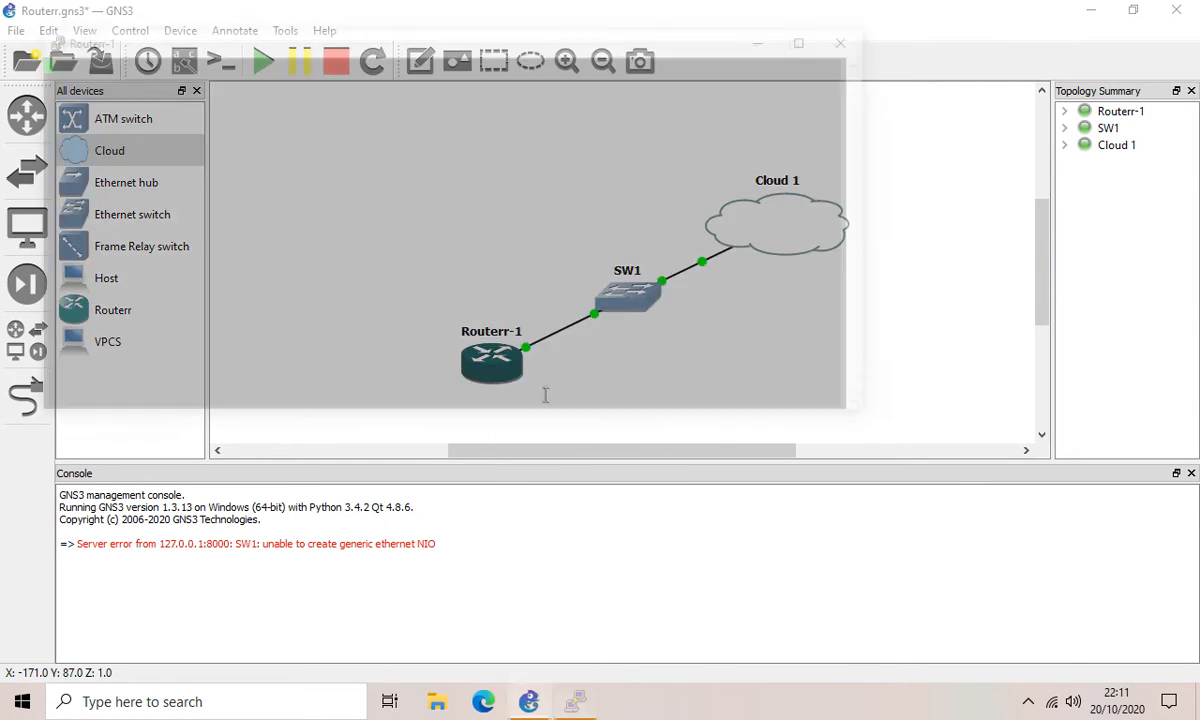
pyautogui.write('admin')
pyautogui.press('Return')
pyautogui.press('Return')
pyautogui.write('ip address print')
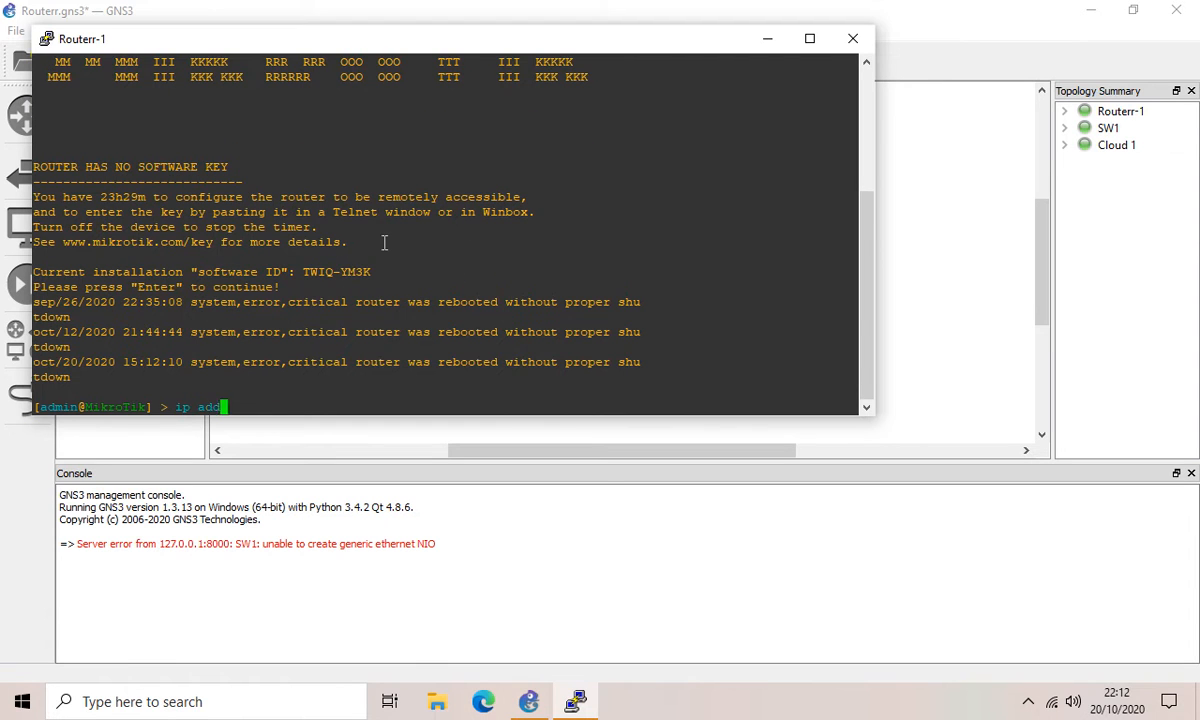
pyautogui.press('Return')
# Step: Add 192.168.137.2/24 on ether1, gateway 192.168.137.1 and DNS servers 8.8.8.8,8.8.4.4
pyautogui.write('ip address add address=192.168.13')
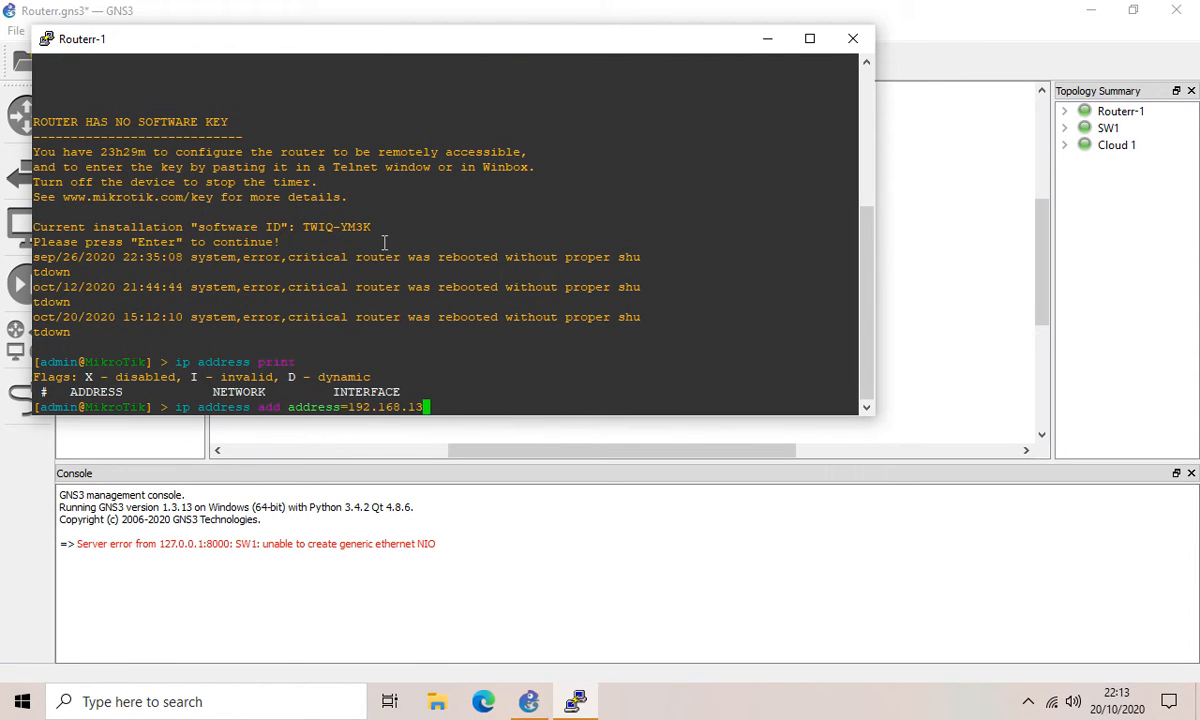
pyautogui.write('7.2/24 interface=ether1')
pyautogui.press('Return')
pyautogui.write('ip route add g')
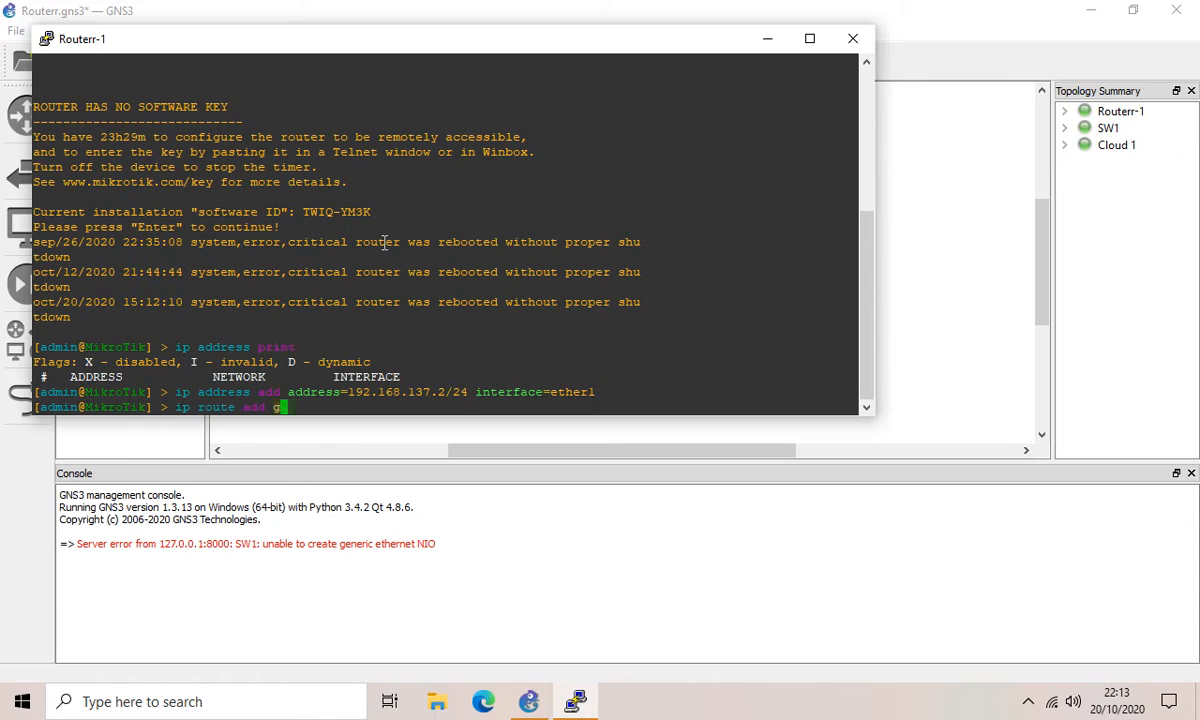
pyautogui.write('ateway=192.168.137.1')
pyautogui.press('Return')
pyautogui.write('ip dns set ser')
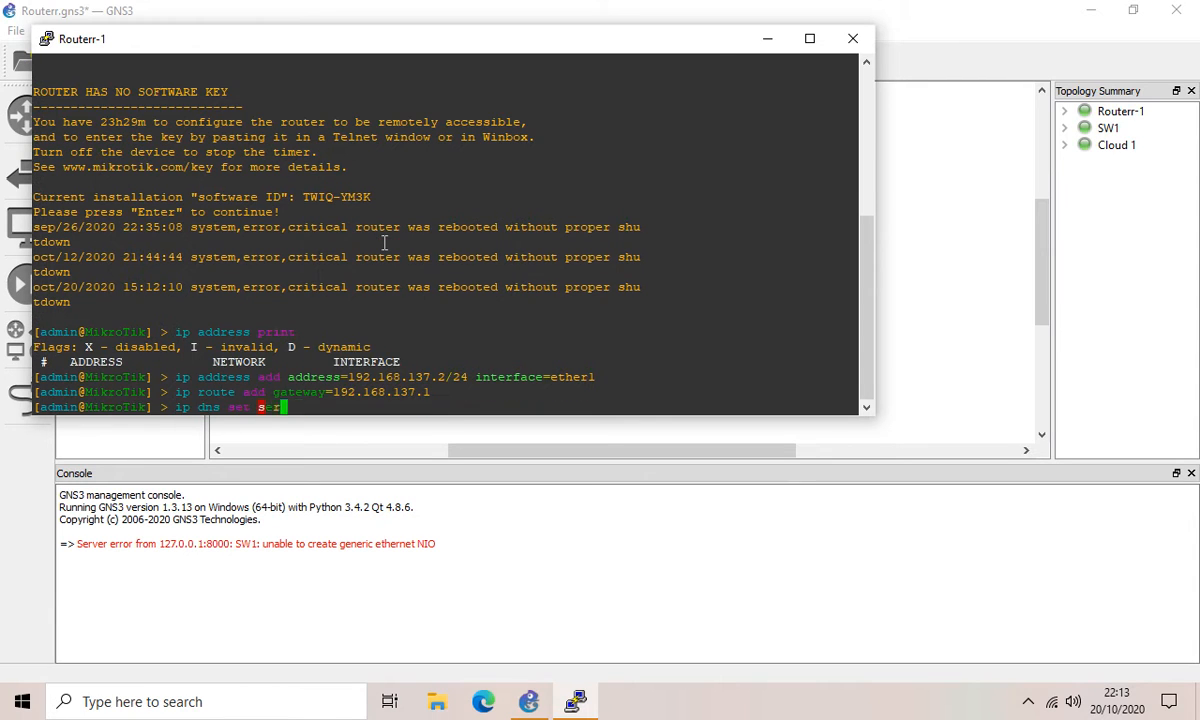
pyautogui.write('vers=8.8.8.8,8.8.4.4')
pyautogui.press('Return')
# Step: Ping 192.168.137.2, then connect WinBox to the router at that address
pyautogui.write('ping 192.168.137.2')
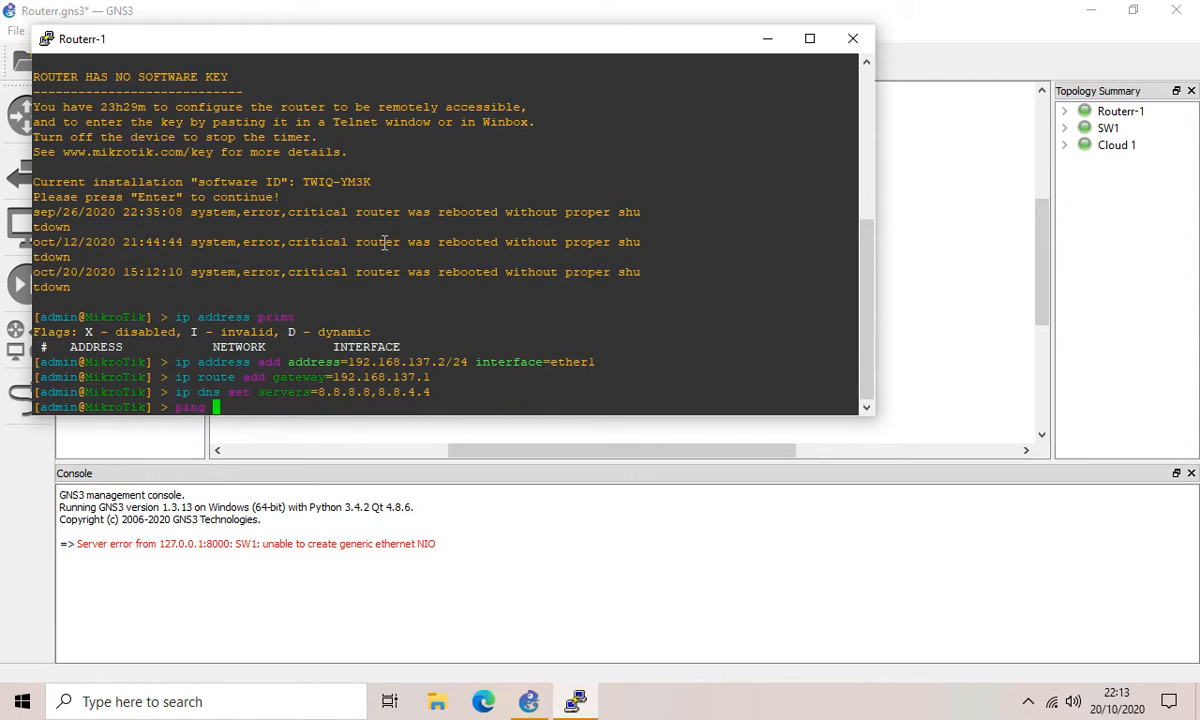
pyautogui.press('Return')
pyautogui.hotkey('ctrl', 'c')
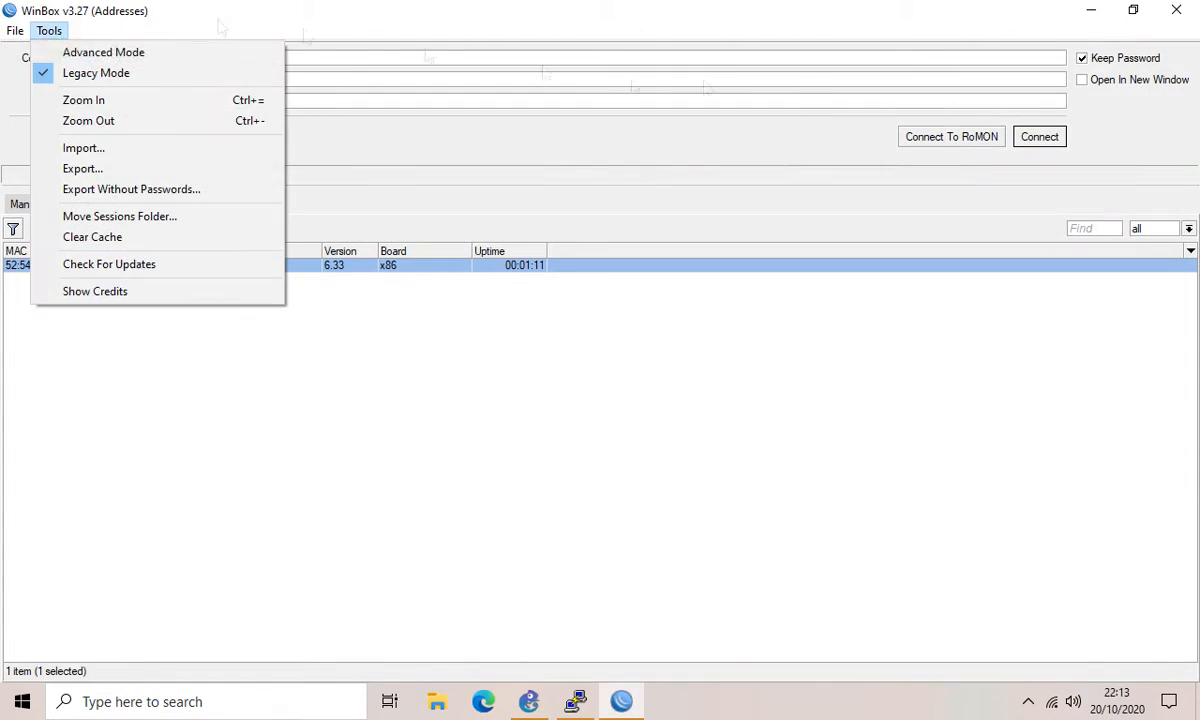
pyautogui.click(49, 30)
pyautogui.click(1040, 136)
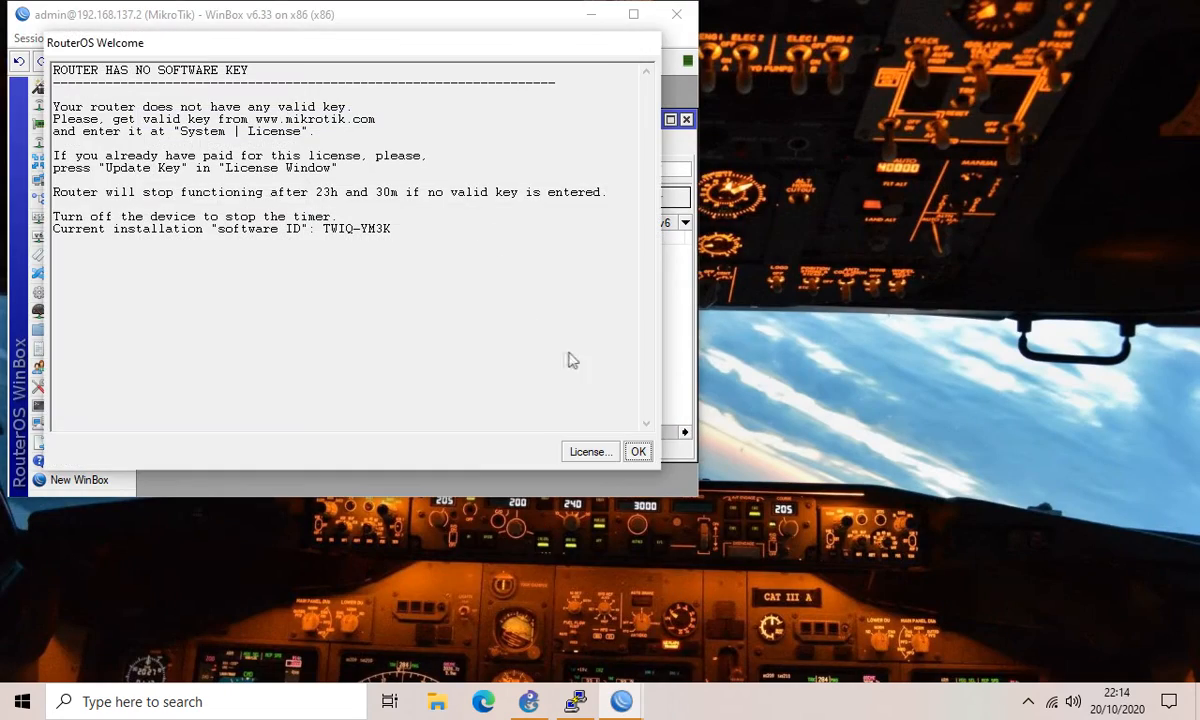
# Step: Dismiss the RouterOS welcome, maximize WinBox and open IP > Neighbors
pyautogui.click(638, 451)
pyautogui.click(633, 14)
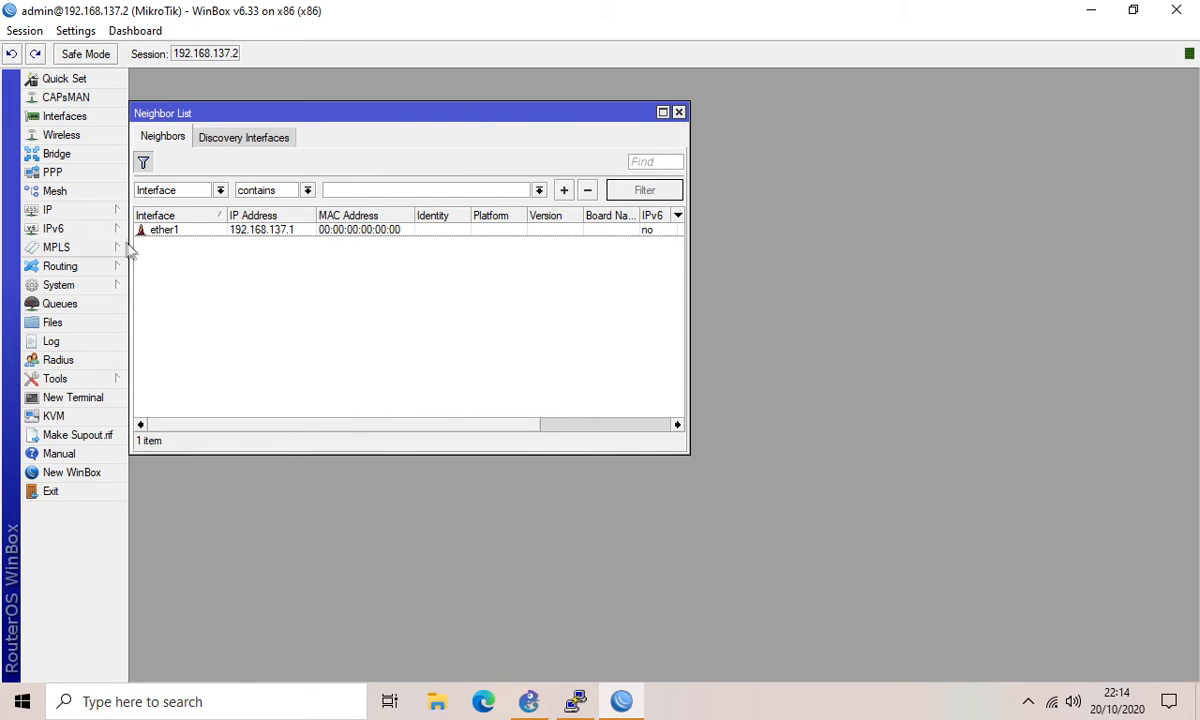
pyautogui.click(50, 211)
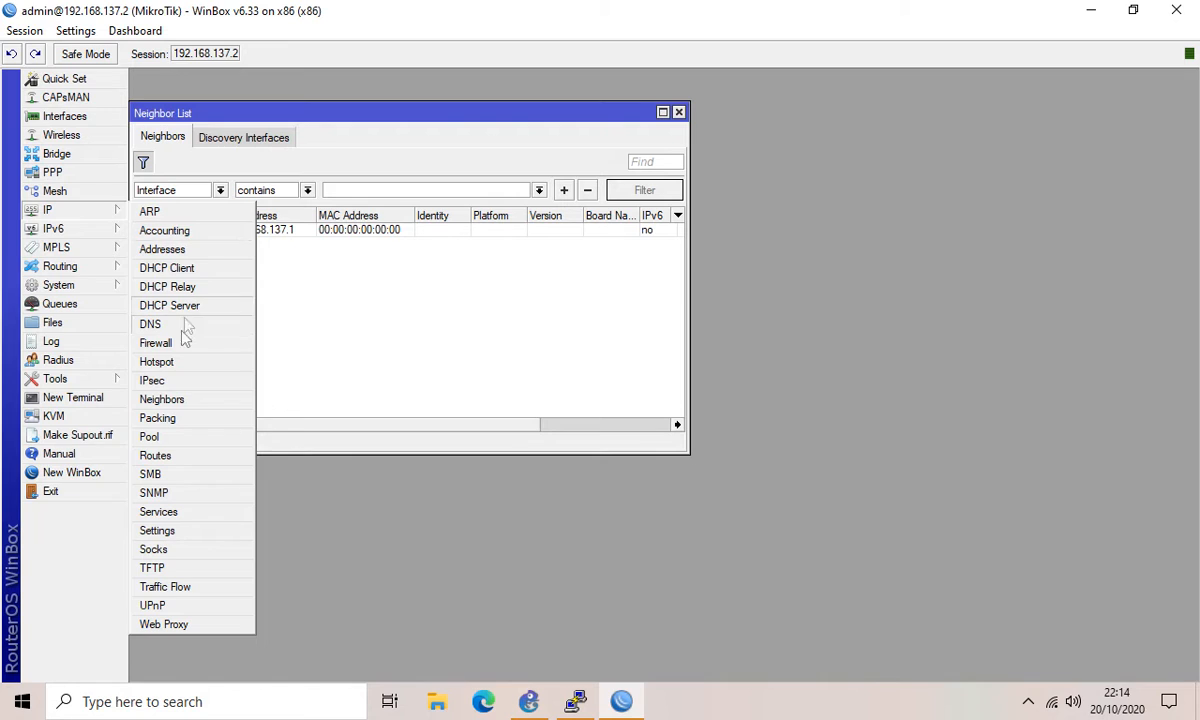
pyautogui.click(168, 399)
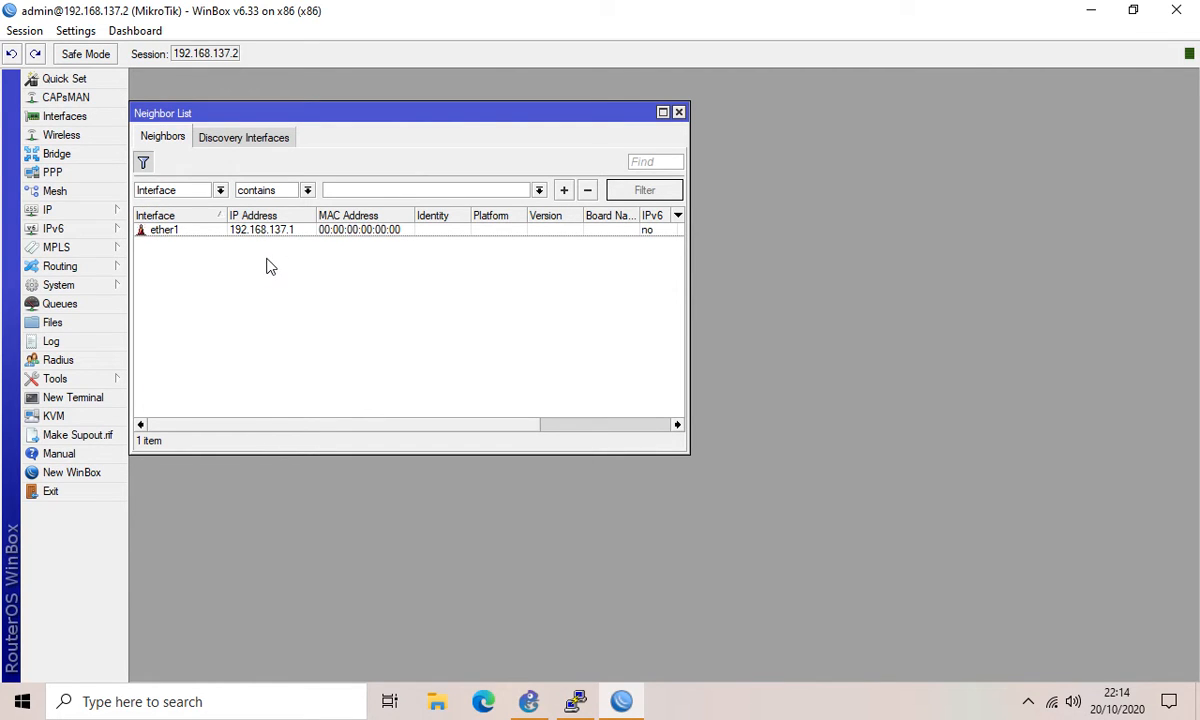
# Step: Disable, then re-enable, ether1 under Discovery Interfaces
pyautogui.click(220, 146)
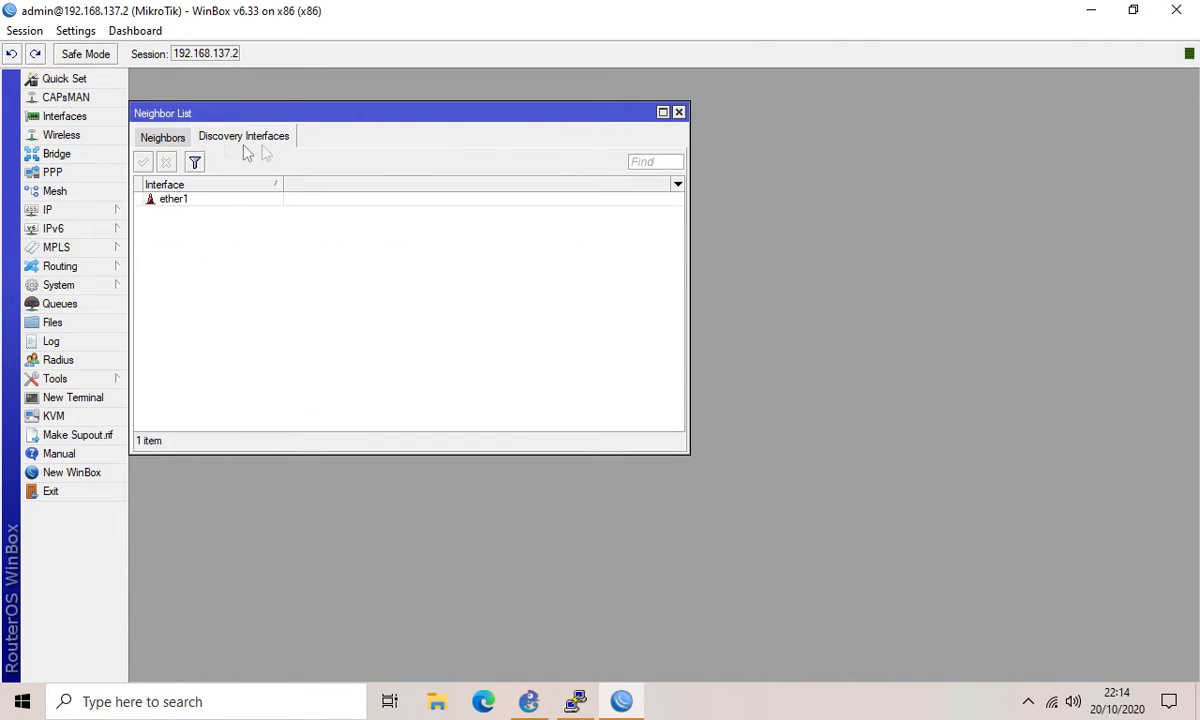
pyautogui.click(179, 203)
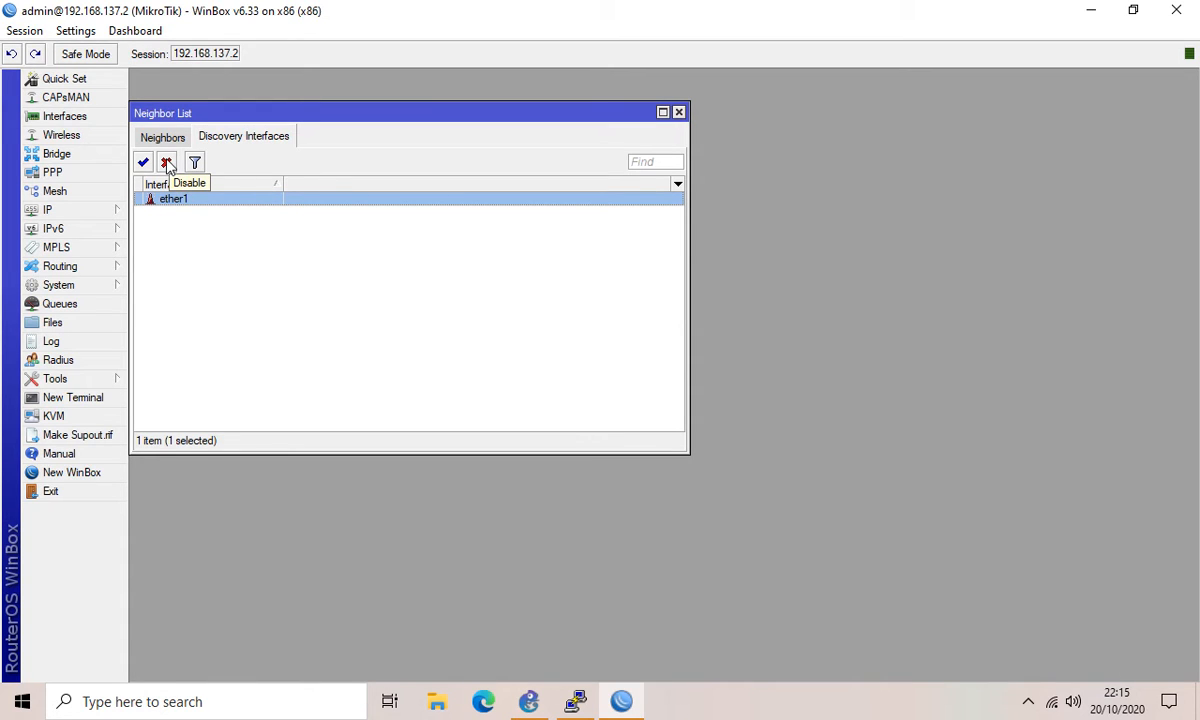
pyautogui.click(166, 163)
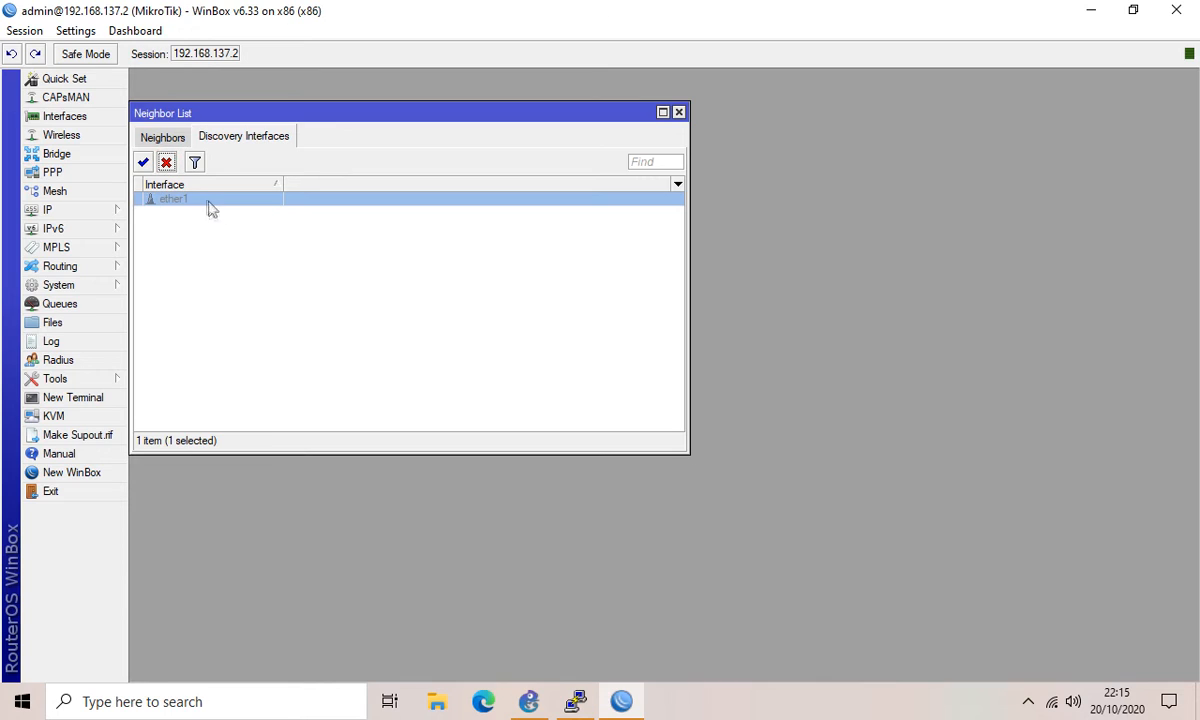
pyautogui.click(143, 163)
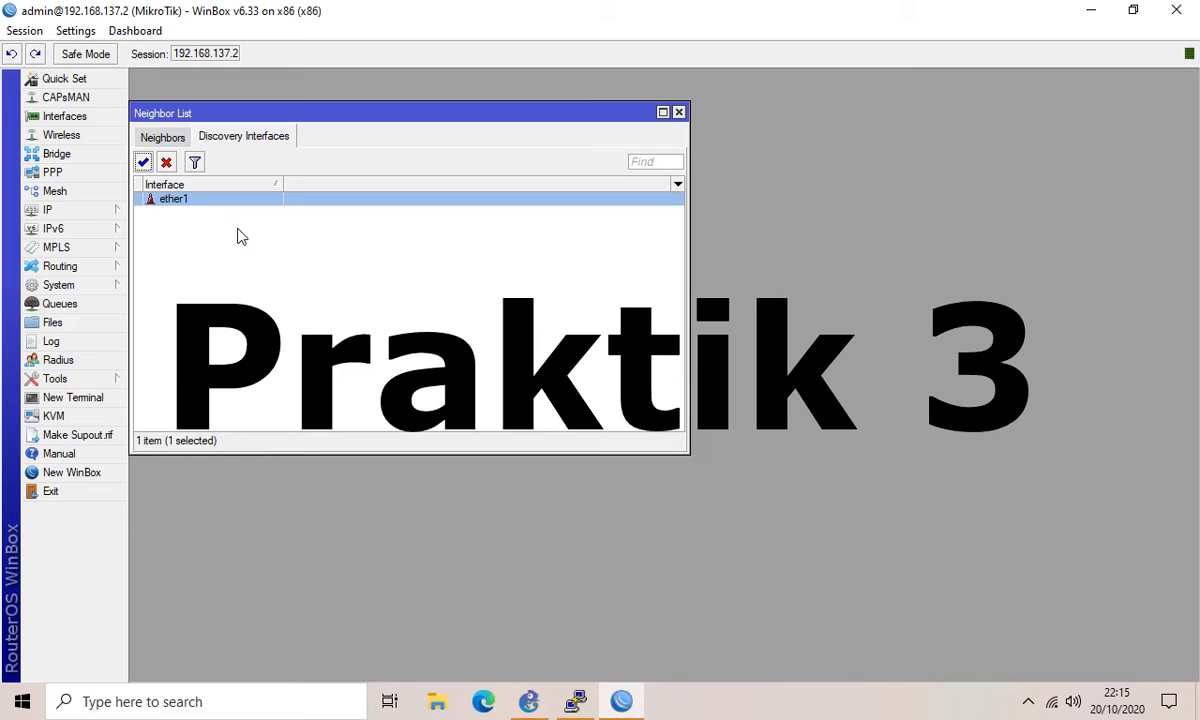
# Step: Set the router identity to MikroTikFian under System > Identity
pyautogui.click(70, 289)
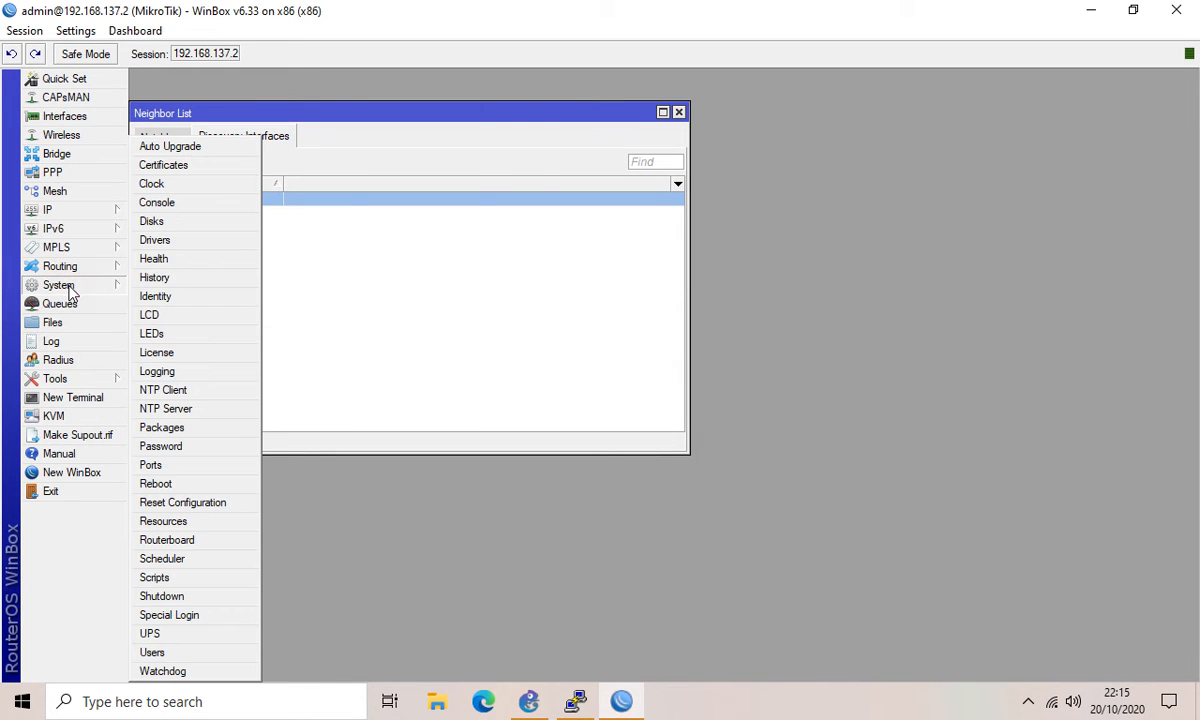
pyautogui.click(160, 297)
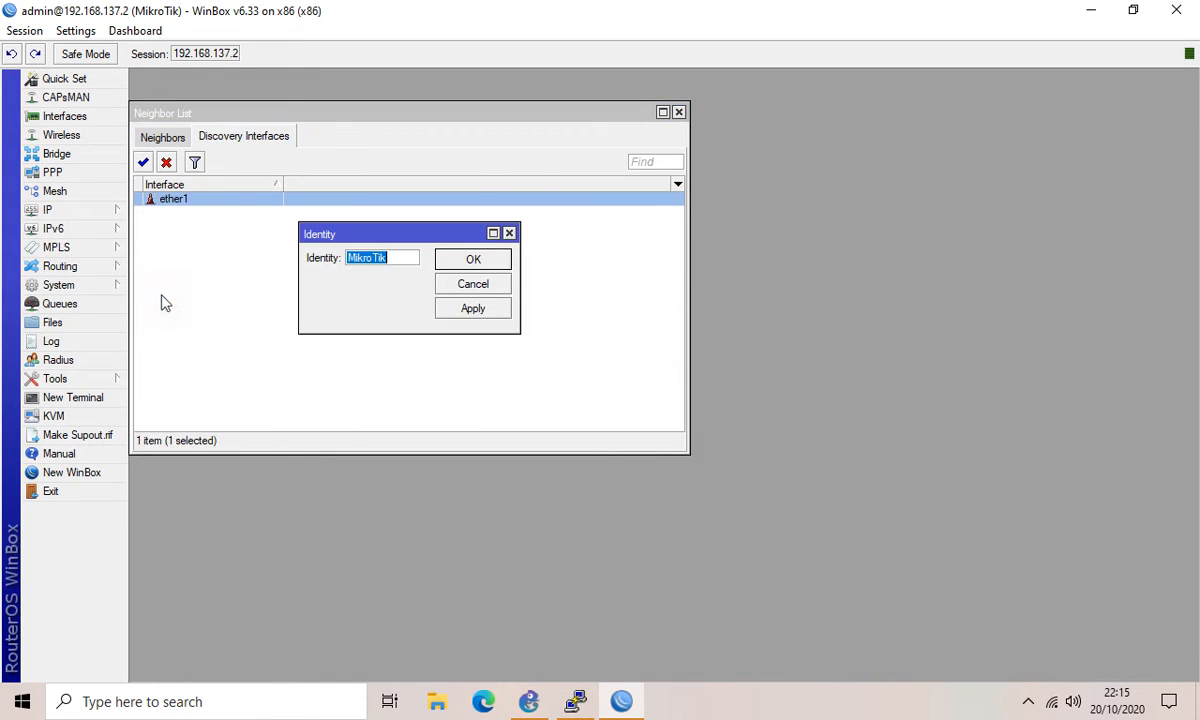
pyautogui.click(392, 259)
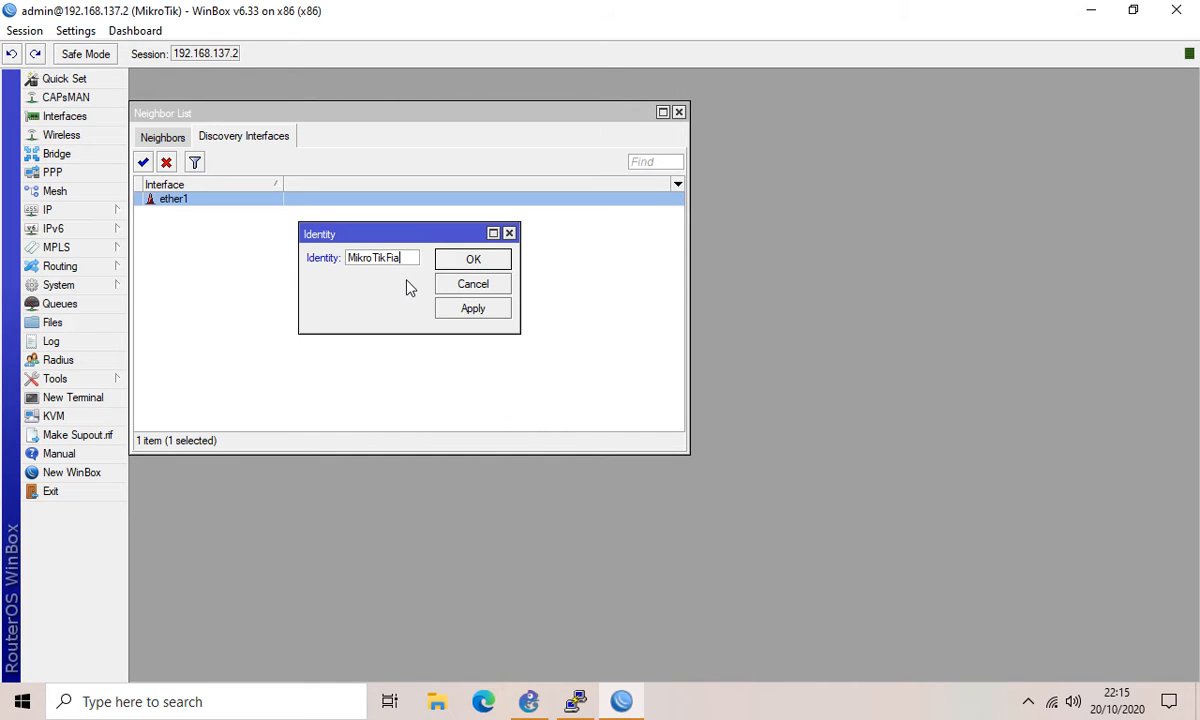
pyautogui.click(476, 260)
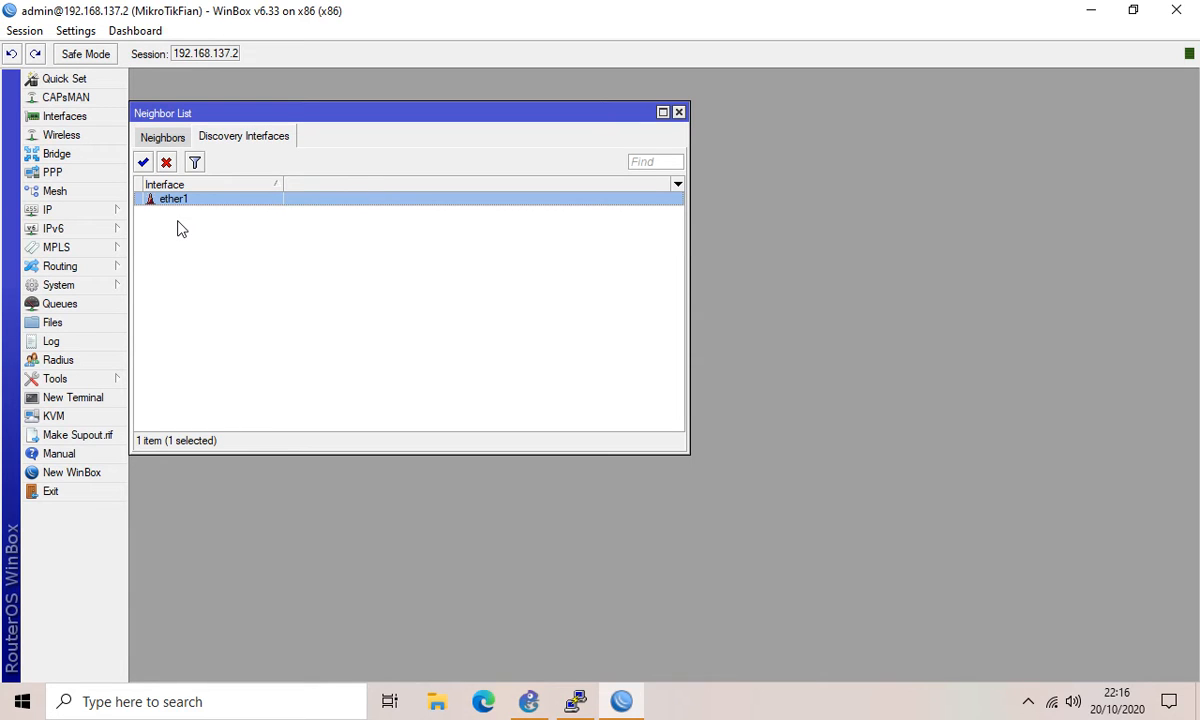
pyautogui.click(88, 282)
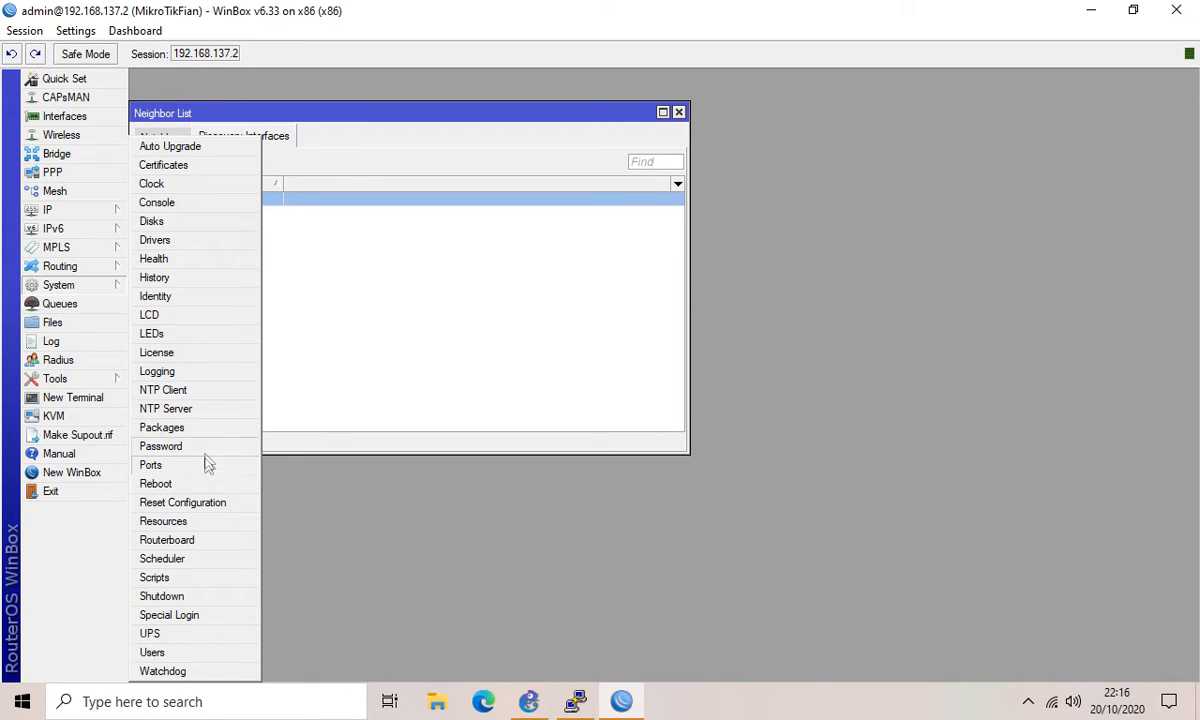
# Step: Reset the configuration with Keep User Configuration ticked and confirm the reboot
pyautogui.click(187, 505)
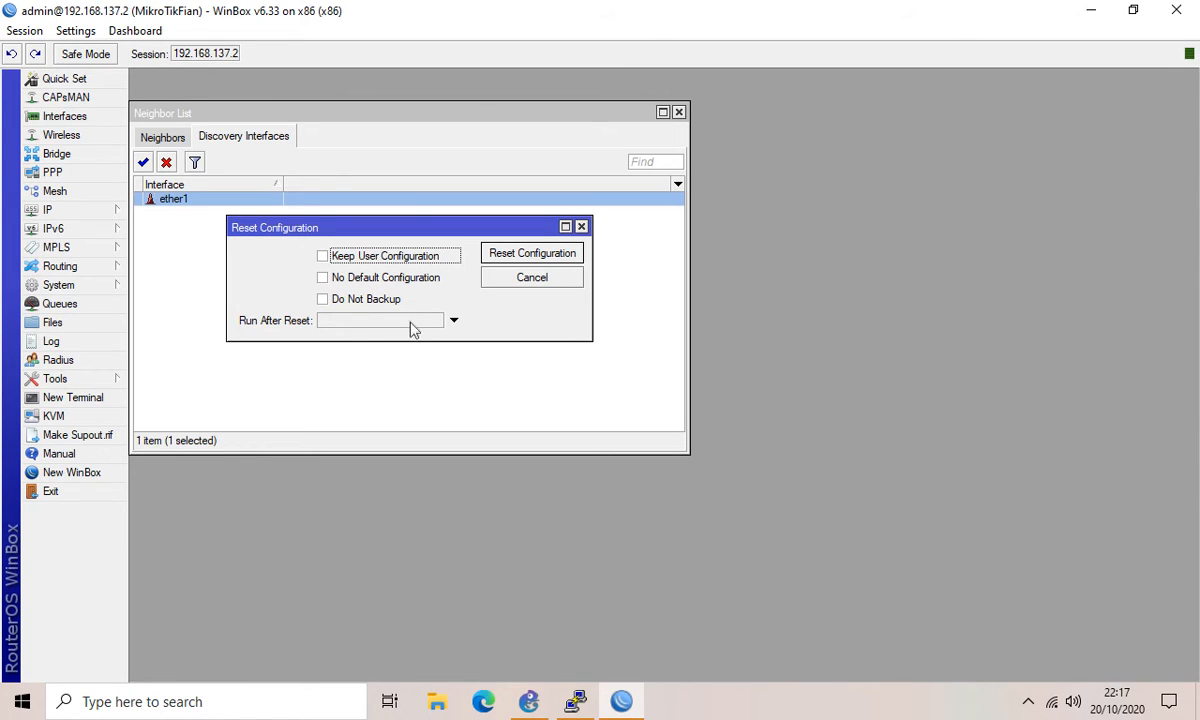
pyautogui.click(342, 258)
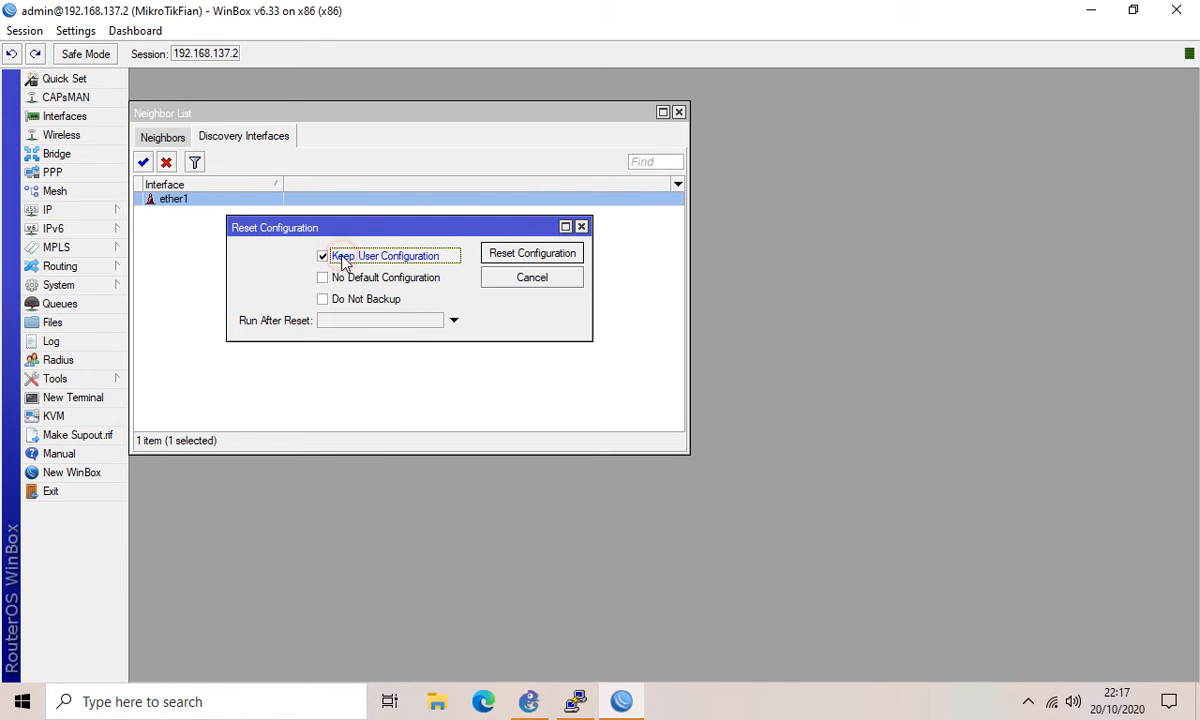
pyautogui.click(527, 256)
pyautogui.click(677, 370)
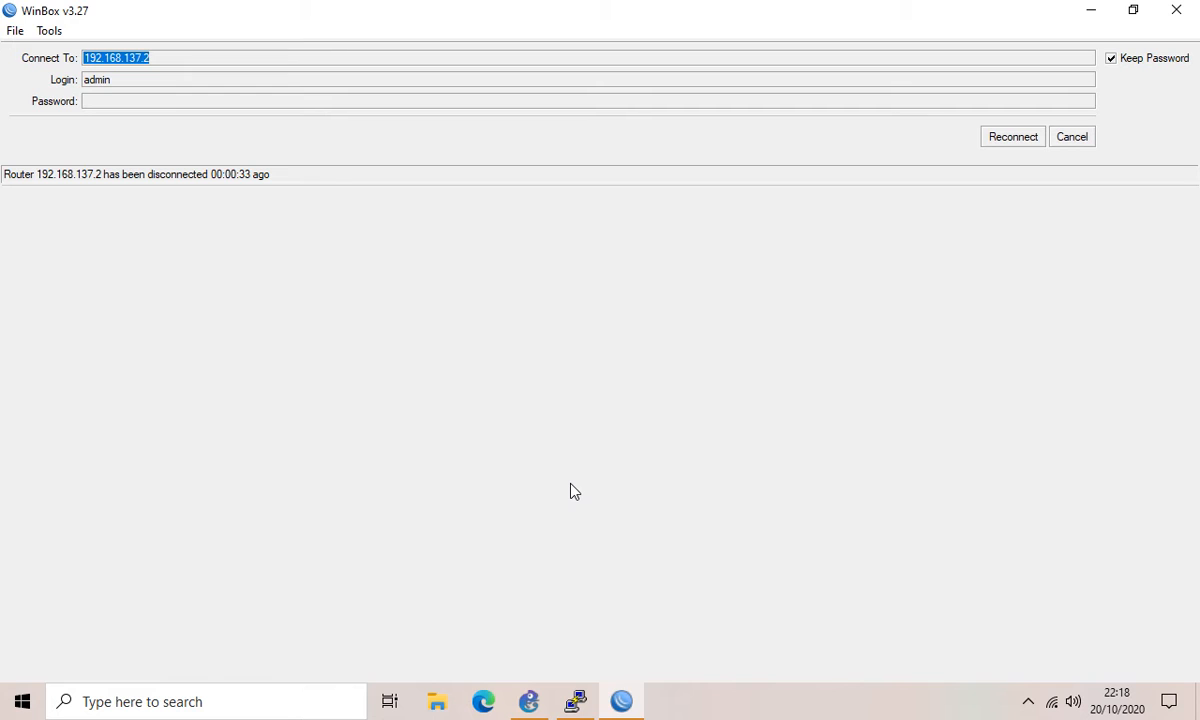
# Step: Log in to the Routerr-1 console as admin and run ip address print, showing 192.168.88.1/24
pyautogui.click(573, 702)
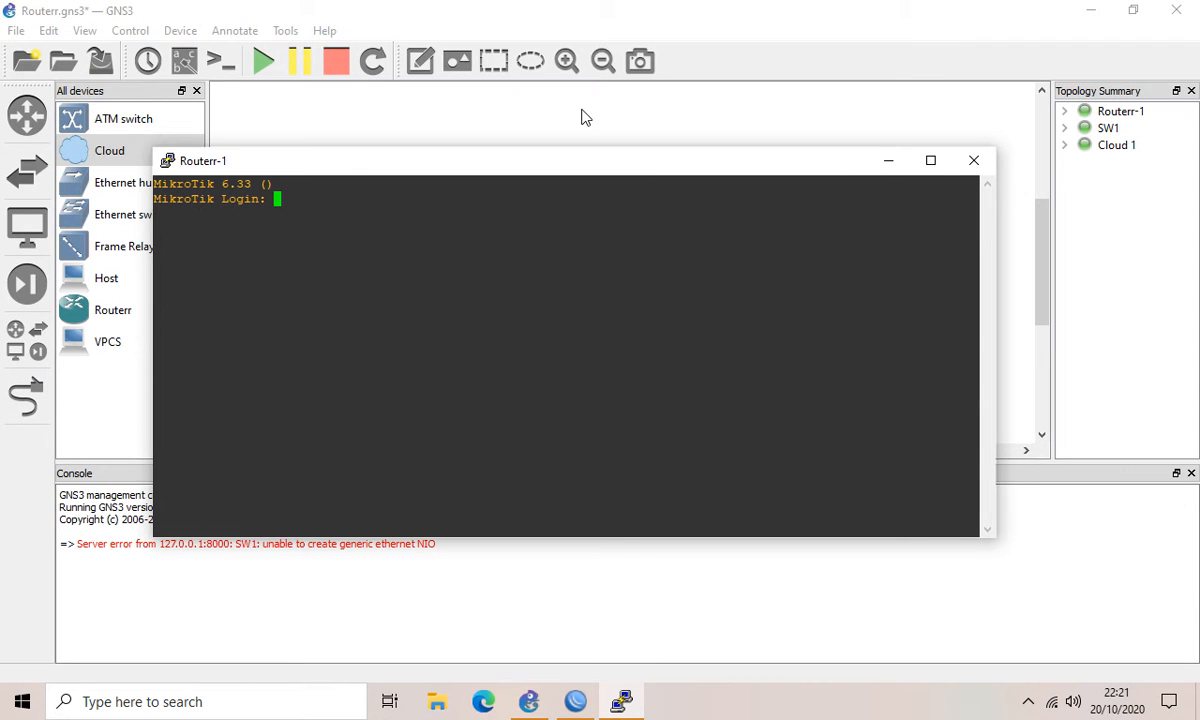
pyautogui.write('admin')
pyautogui.press('Return')
pyautogui.press('Return')
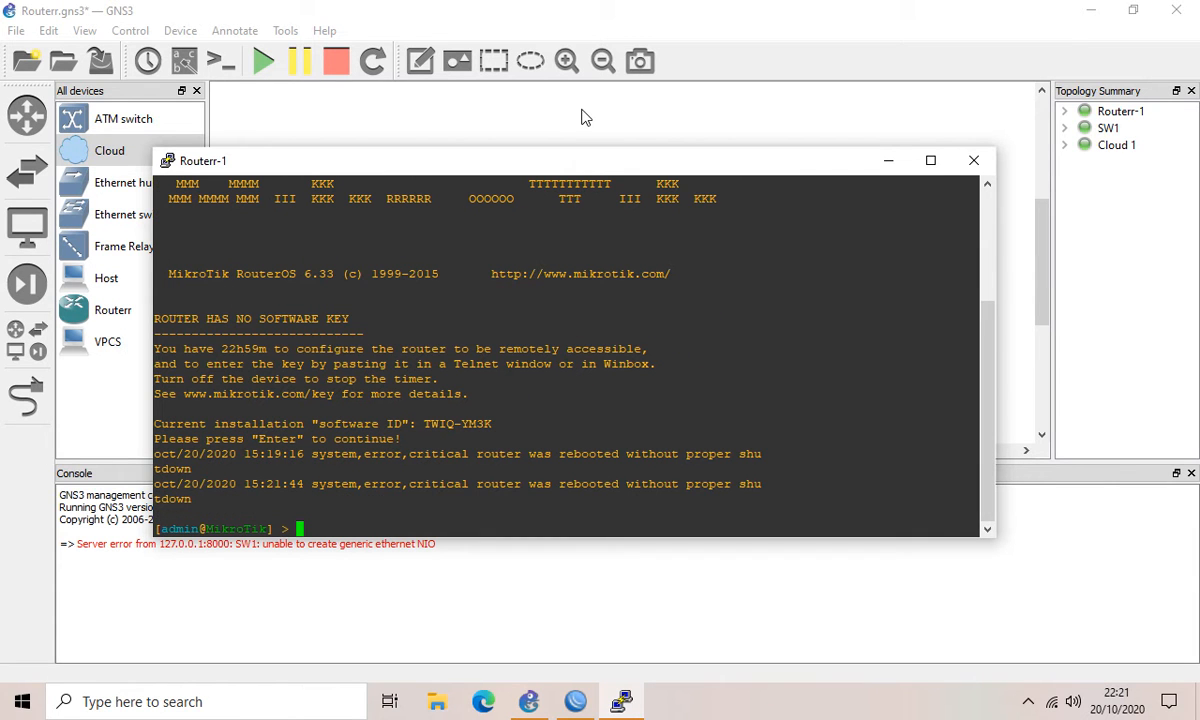
pyautogui.write('ip address print')
pyautogui.press('Return')
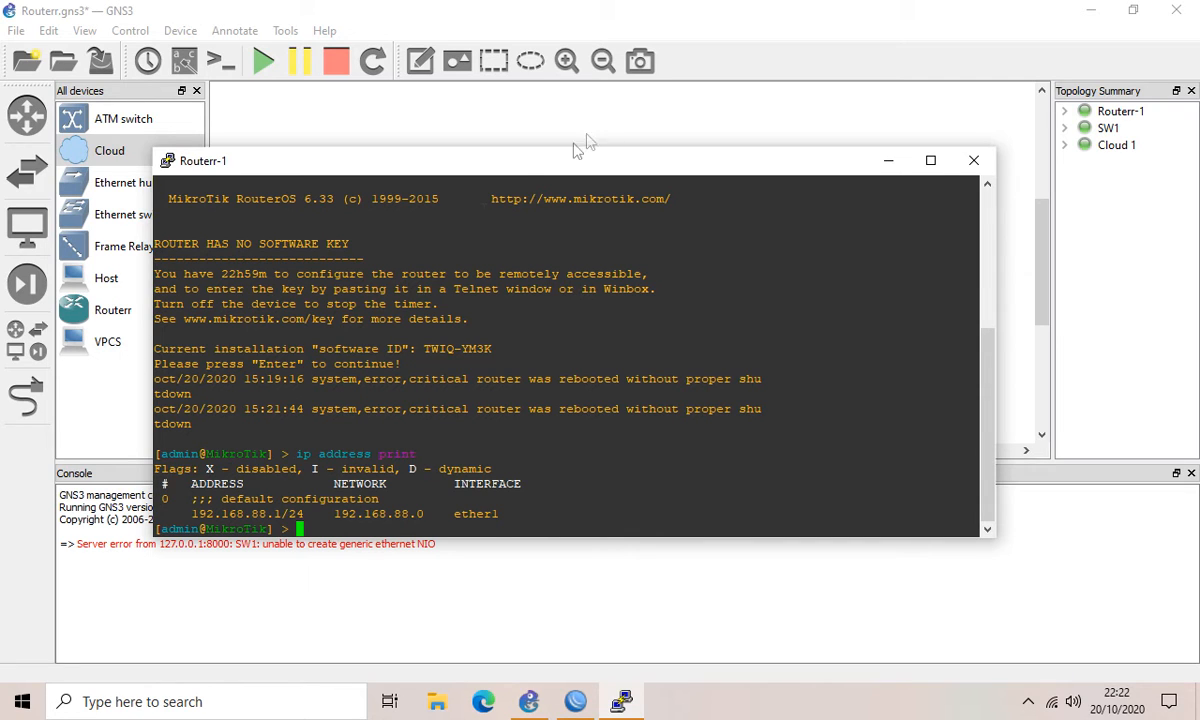
pyautogui.moveTo(380, 497)
pyautogui.mouseDown()
pyautogui.moveTo(268, 513)
pyautogui.moveTo(214, 498)
pyautogui.moveTo(381, 497)
pyautogui.mouseUp()
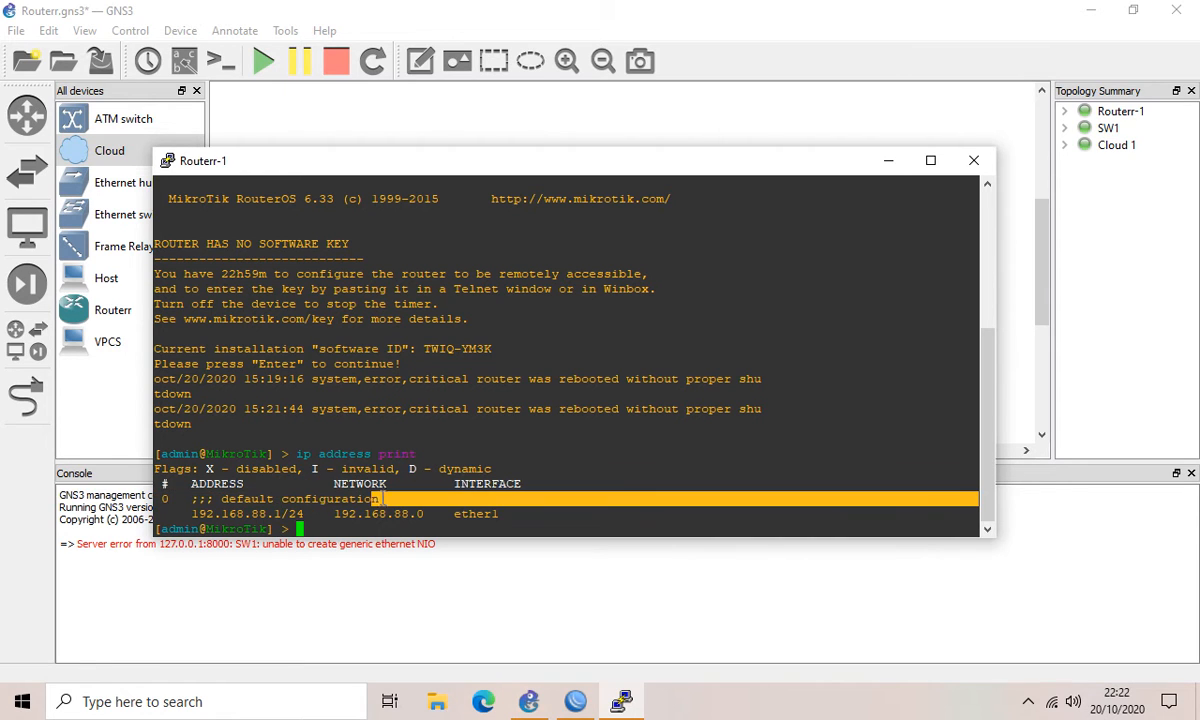
pyautogui.click(358, 527)
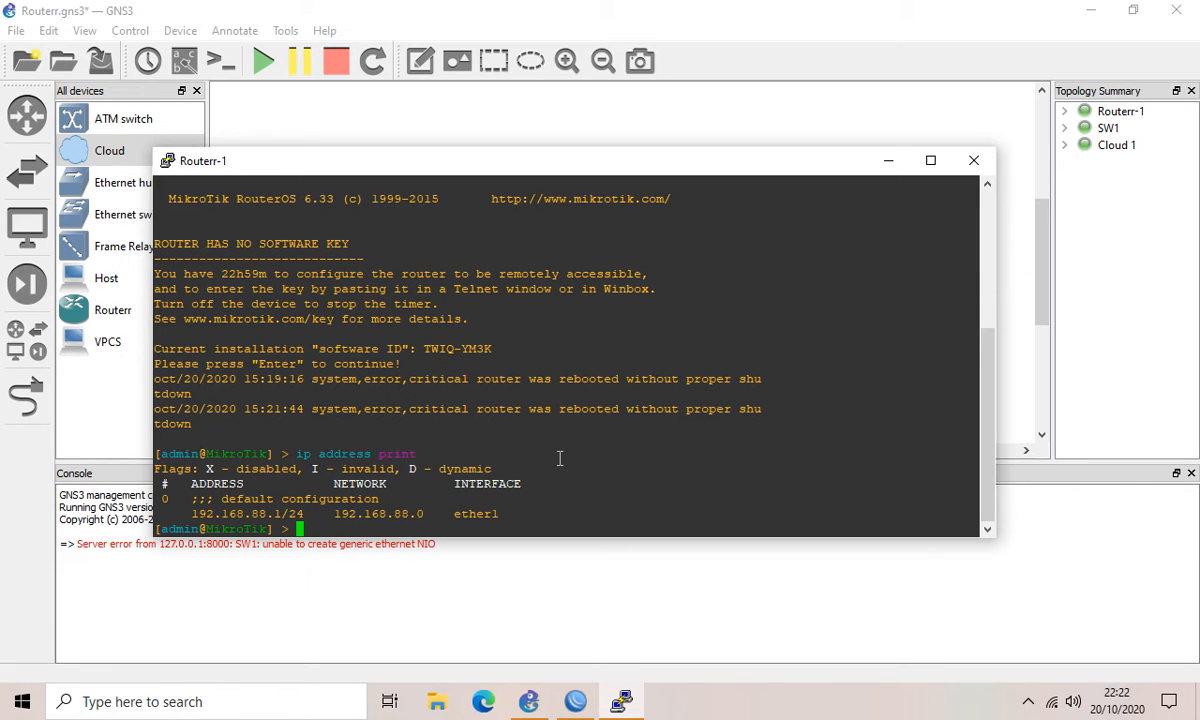
# Step: Remove the default address entry 0 and list the IP addresses again
pyautogui.write('ip address remove 0')
pyautogui.press('Return')
pyautogui.write('ip address print')
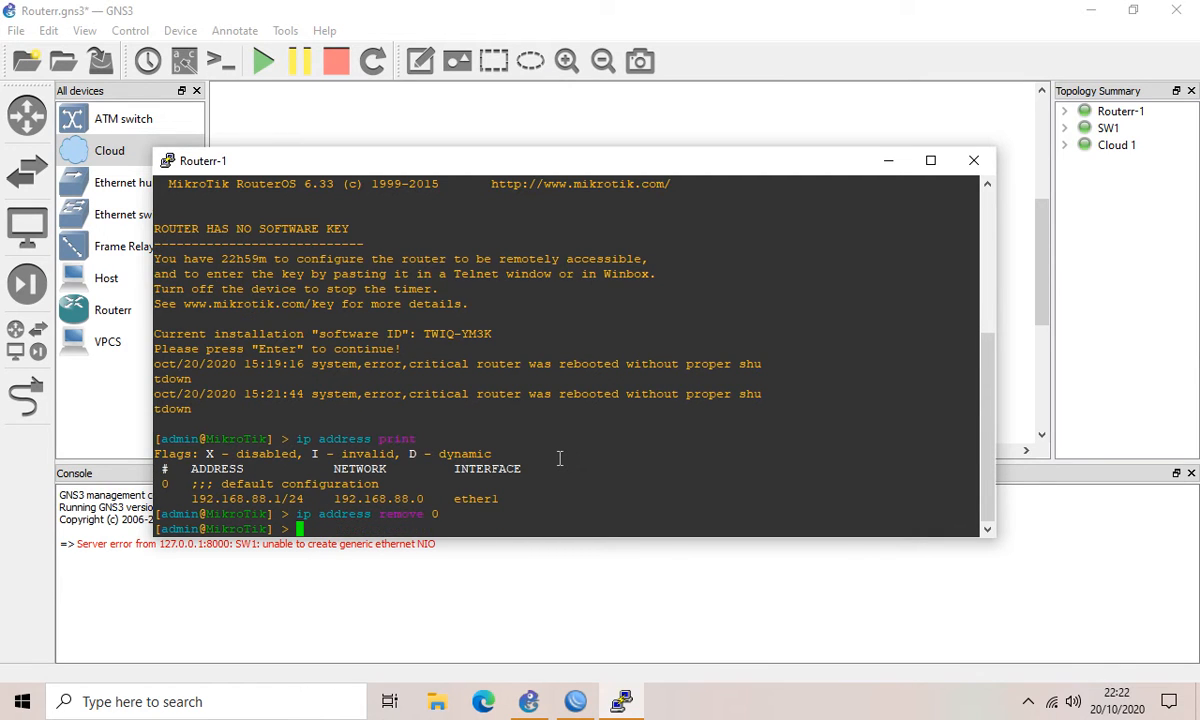
pyautogui.press('Return')
# Step: Add 192.168.137.2/24 on ether1, gateway 192.168.137.1, DNS 8.8.8.8,8.8.4.4, and ping 192.168.137.2
pyautogui.write('ip address add address=')
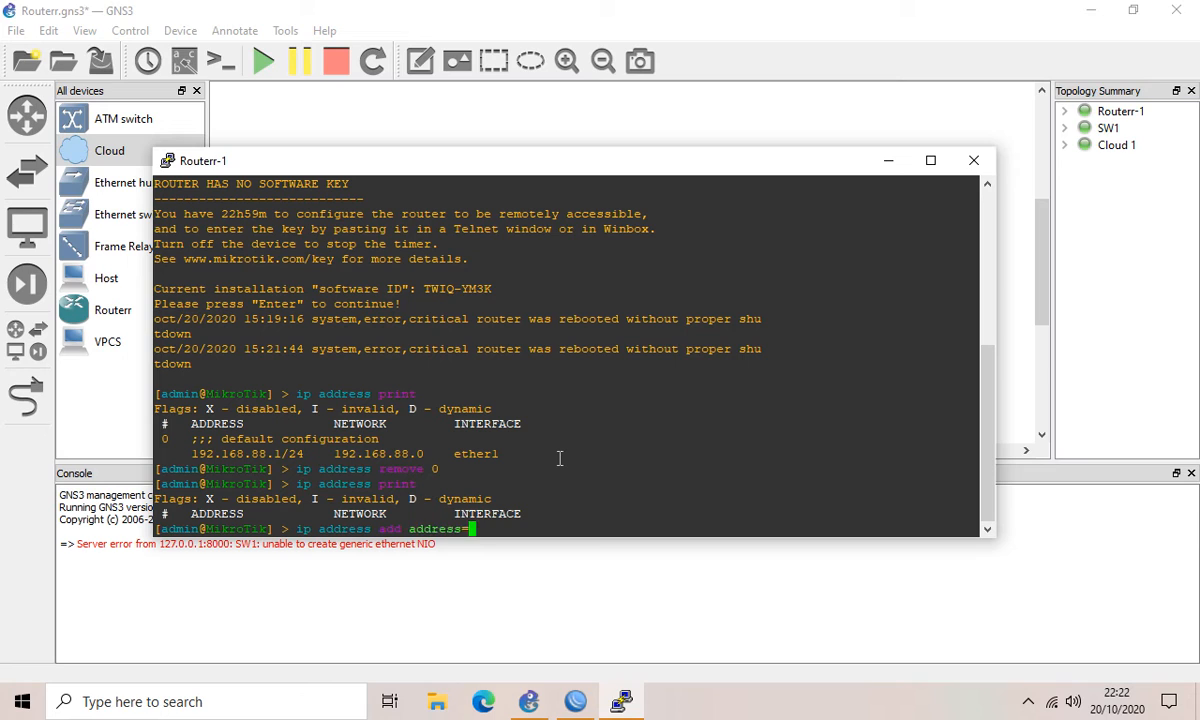
pyautogui.write('192.168.137.2/24 interface=ether1')
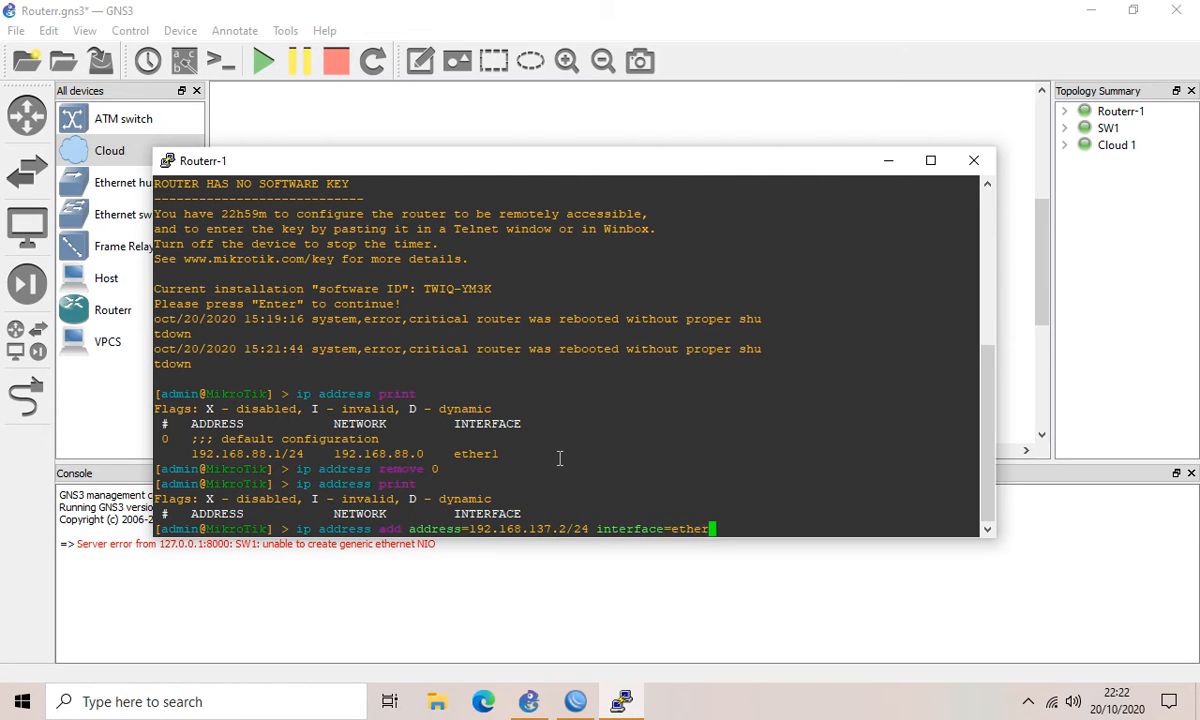
pyautogui.press('Return')
pyautogui.write('ip route add gateway=')
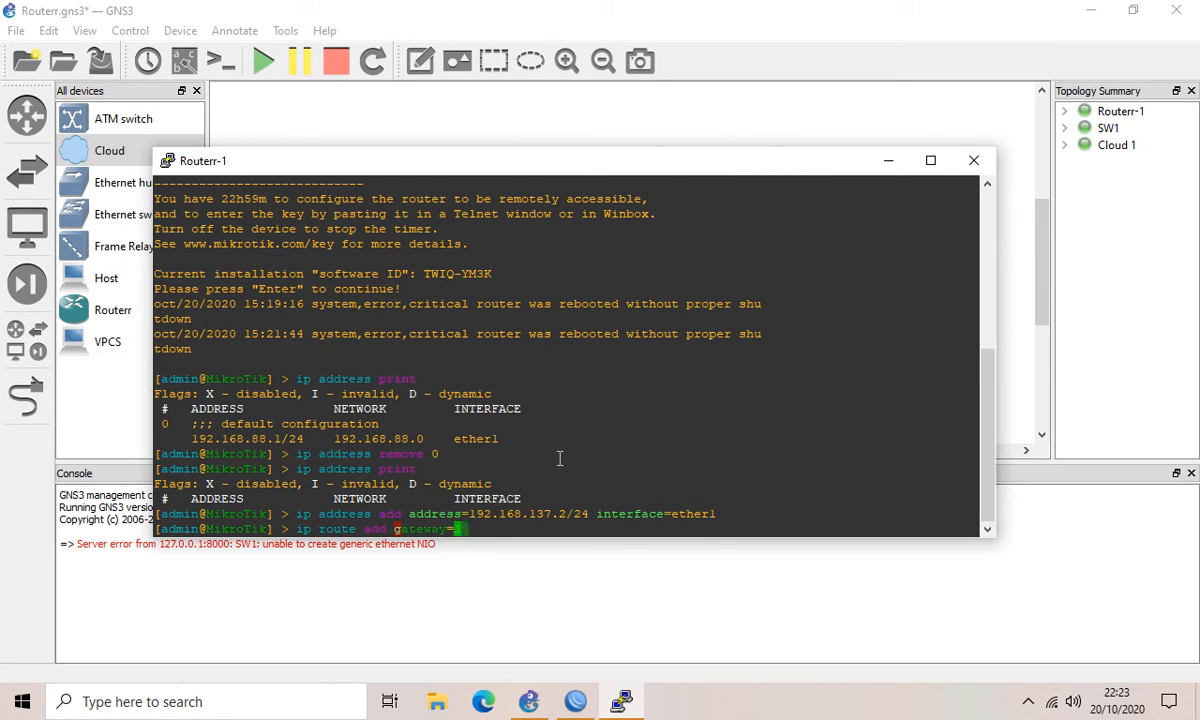
pyautogui.write('192.168.137.1')
pyautogui.press('Return')
pyautogui.write('ip d')
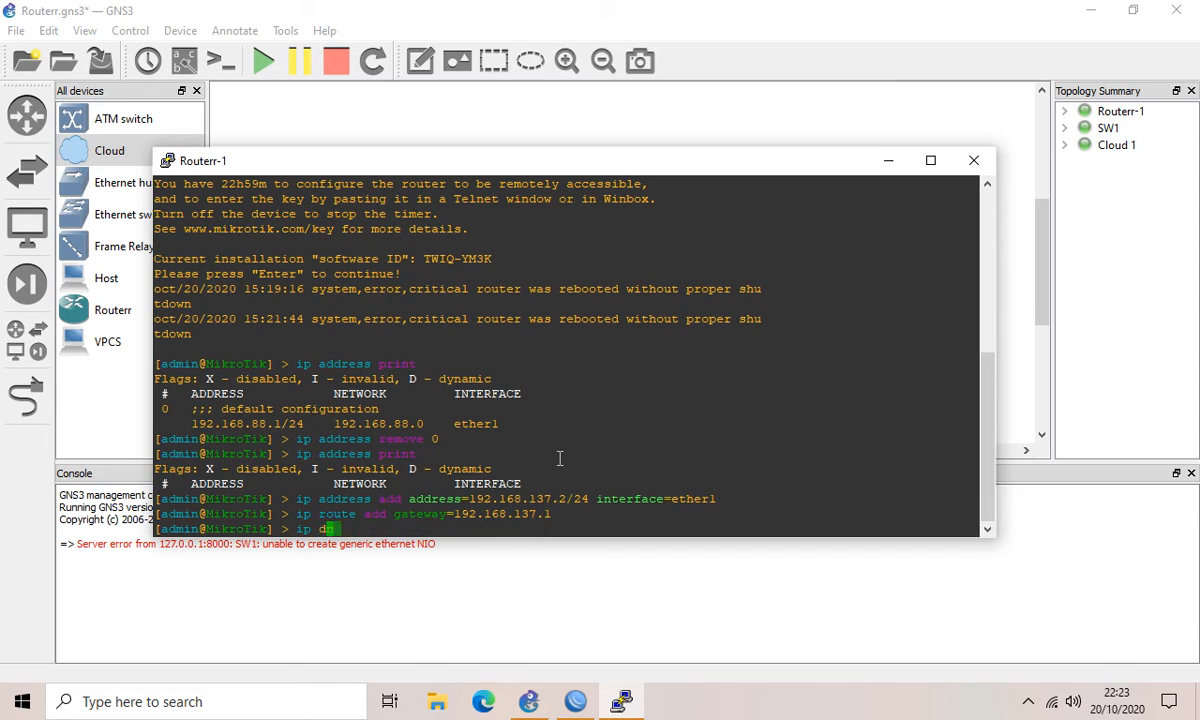
pyautogui.write('ns set servers=8.8.8.8,8.8.4.4')
pyautogui.press('Return')
pyautogui.write('ping 192.168.137.2')
pyautogui.press('Return')
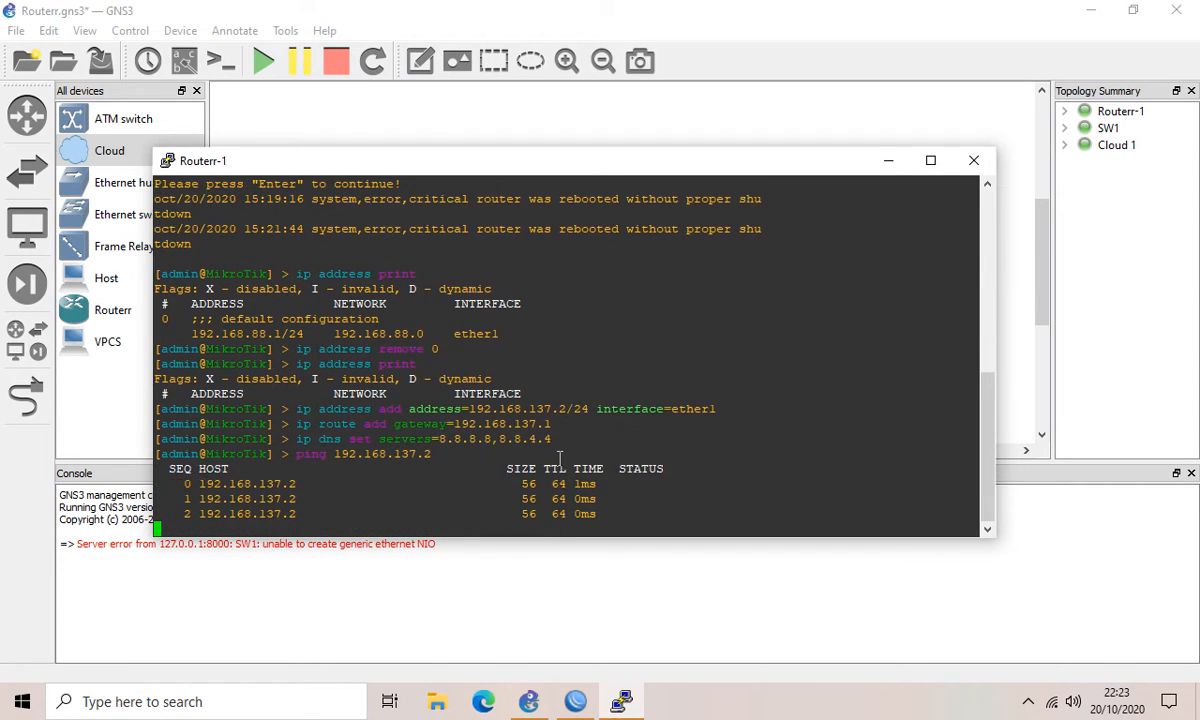
pyautogui.click(575, 701)
# Step: Close the stale session, refresh Neighbors and retry connecting to 192.168.137.2
pyautogui.click(1018, 140)
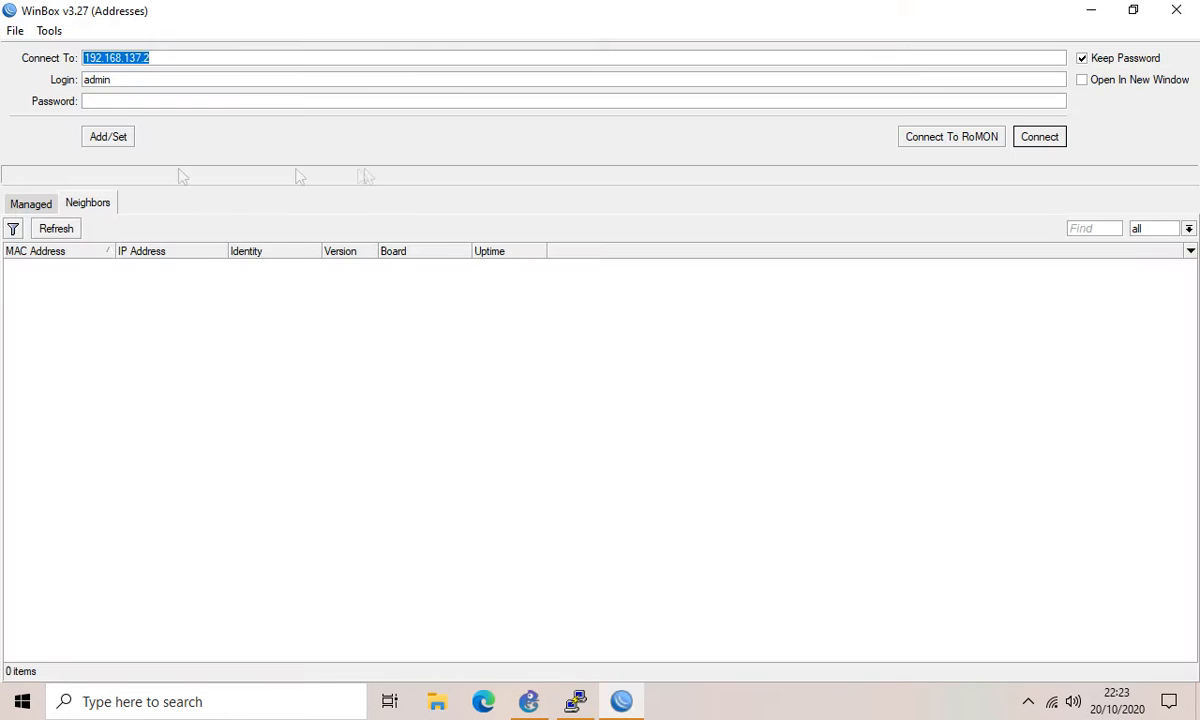
pyautogui.click(58, 229)
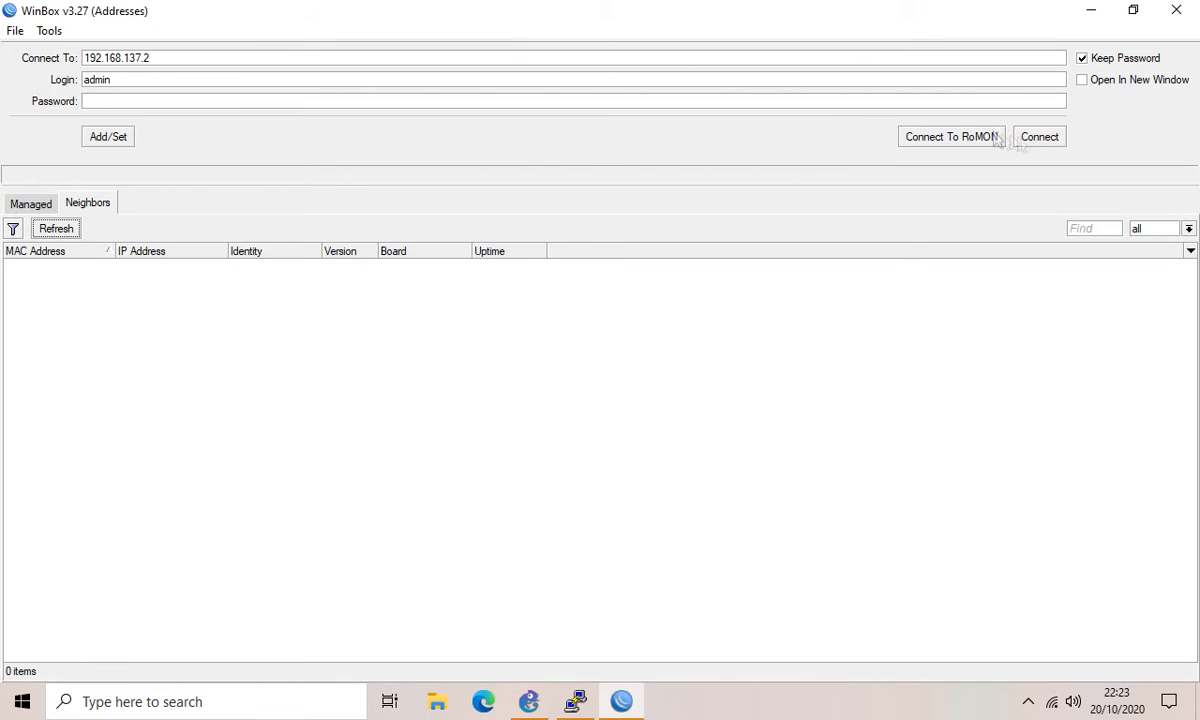
pyautogui.click(1027, 139)
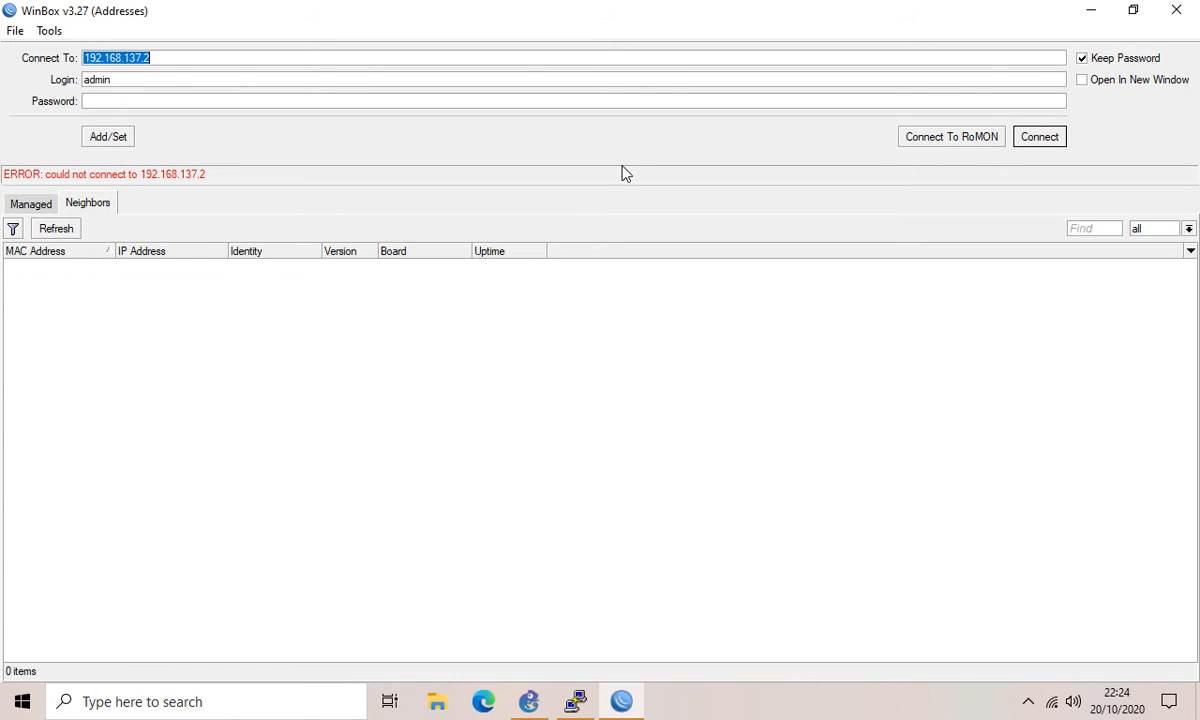
pyautogui.click(46, 228)
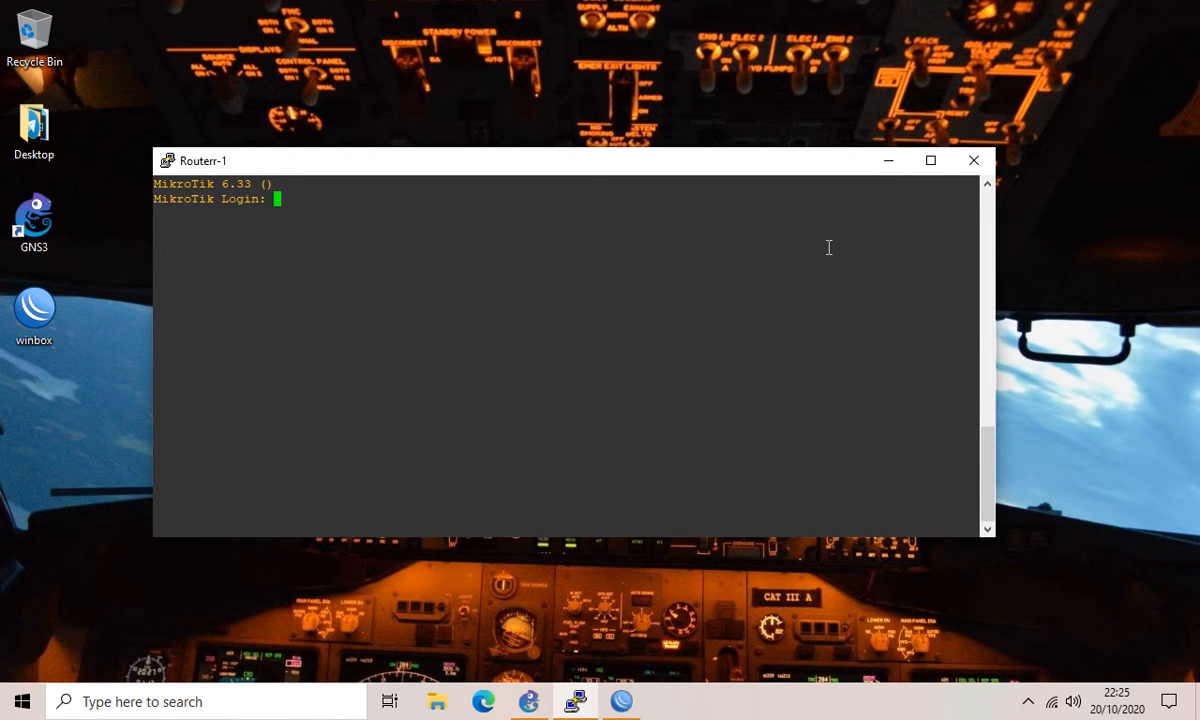
# Step: Log in to the console as admin and run ip address print
pyautogui.write('admin')
pyautogui.press('Return')
pyautogui.press('Return')
pyautogui.press('Return')
pyautogui.write('ip address print')
pyautogui.press('Return')
# Step: Ping 192.168.137.2, then select the discovered MikroTik router in WinBox
pyautogui.write('ping 192.168.137.2')
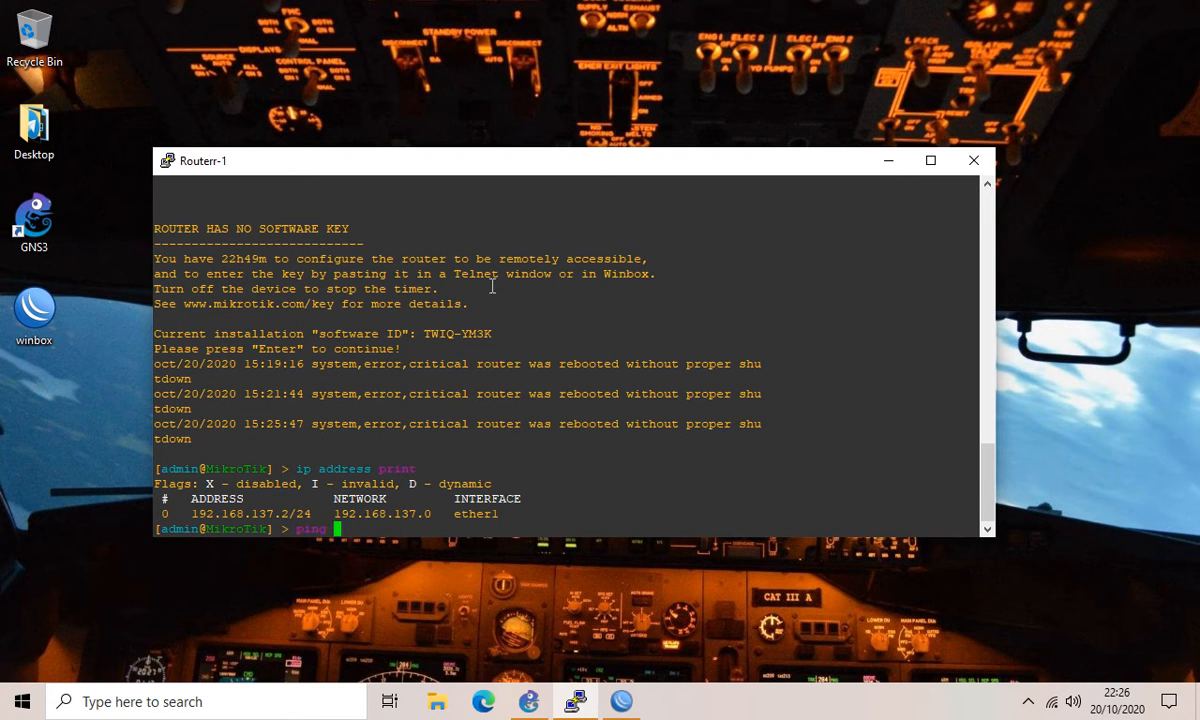
pyautogui.press('Return')
pyautogui.hotkey('ctrl', 'c')
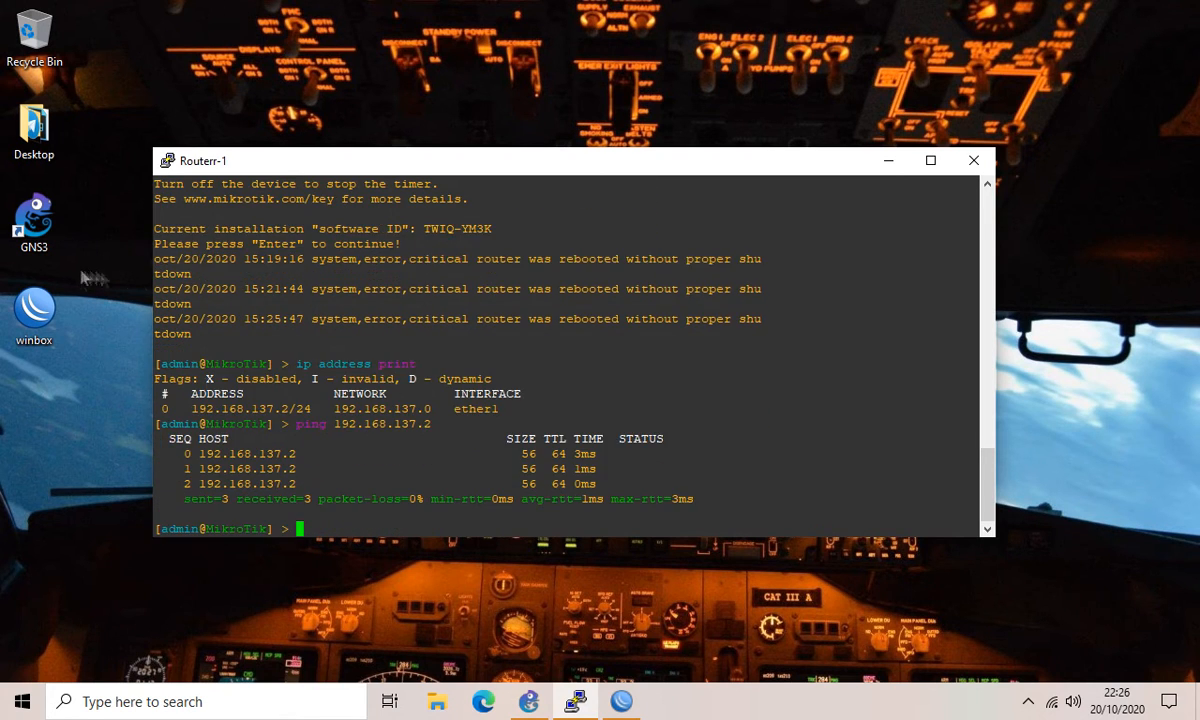
pyautogui.hotkey('alt', 'Tab')
pyautogui.click(141, 267)
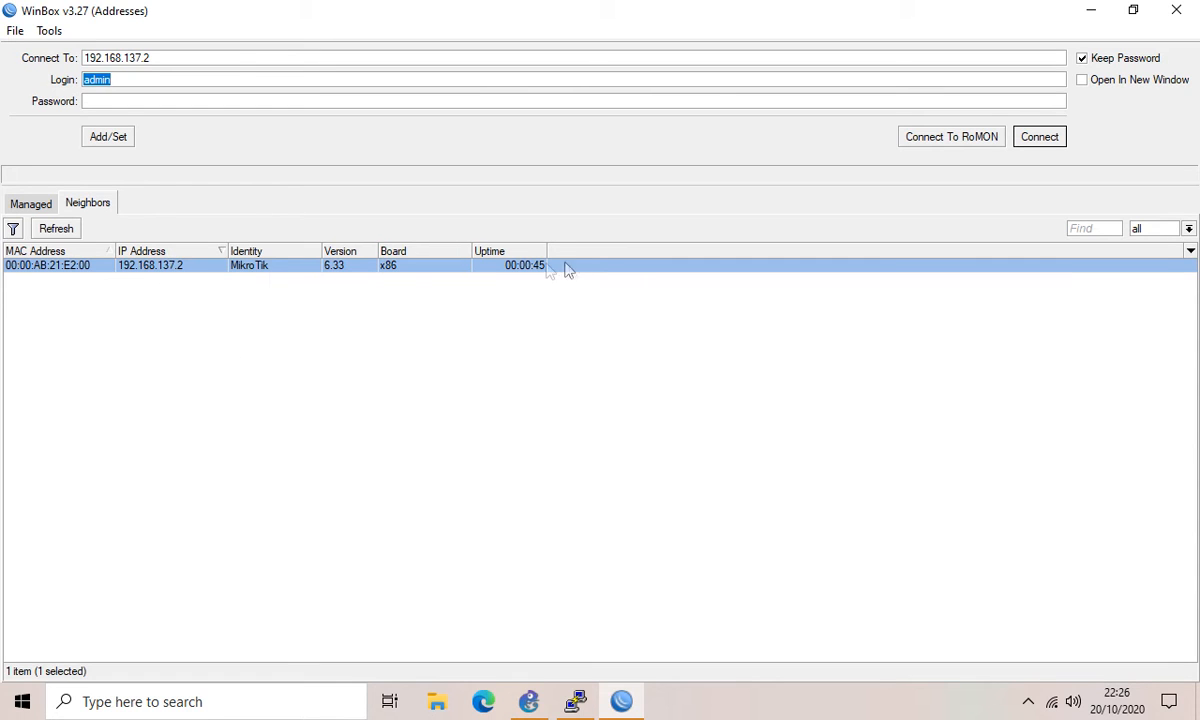
# Step: Connect to the MikroTik router at 192.168.137.2 and dismiss the no-software-key Welcome notice
pyautogui.click(1040, 137)
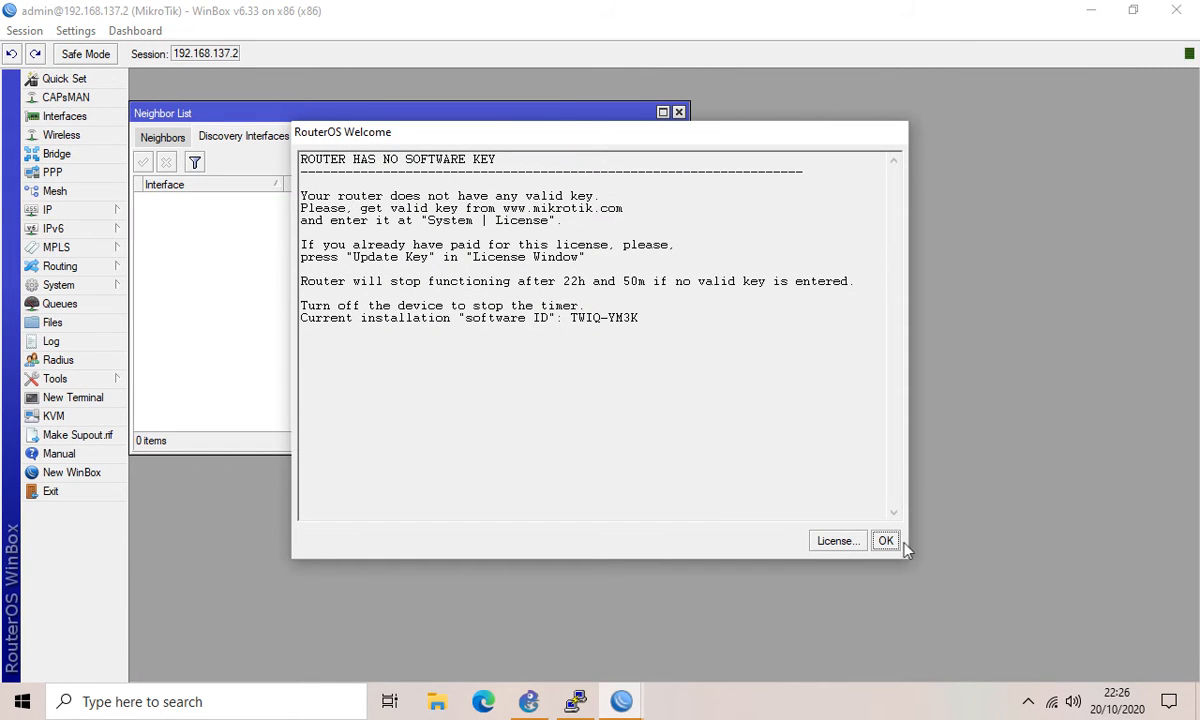
pyautogui.click(885, 540)
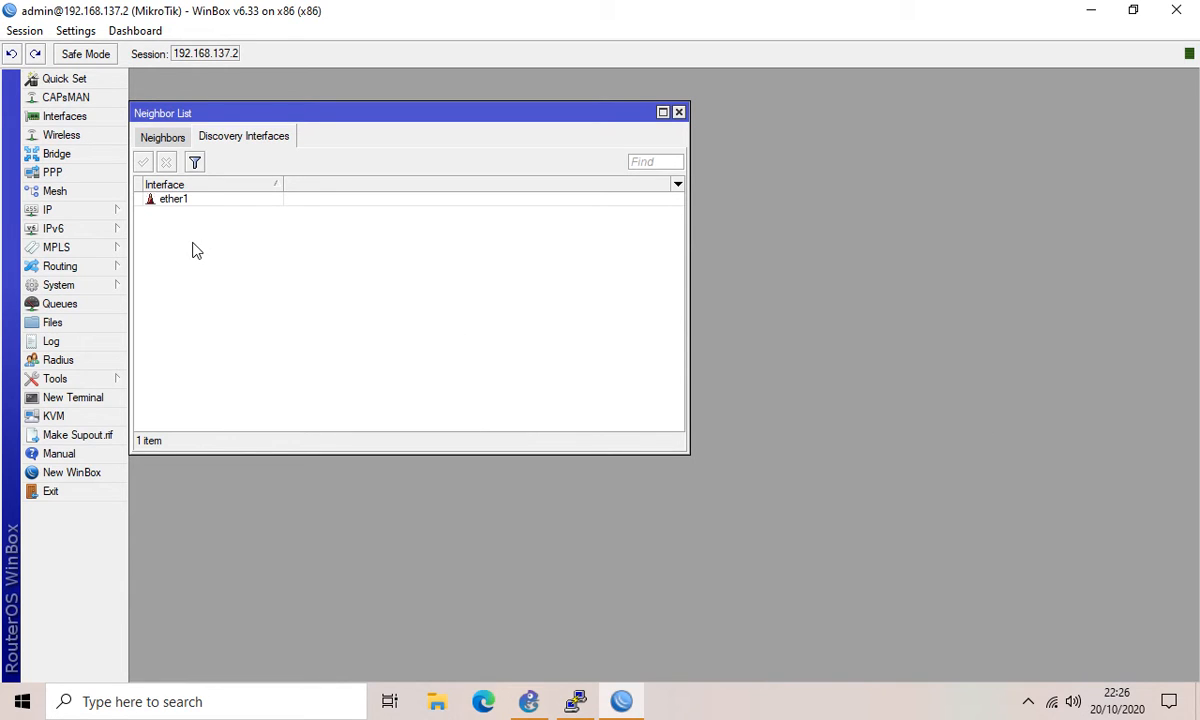
pyautogui.click(68, 284)
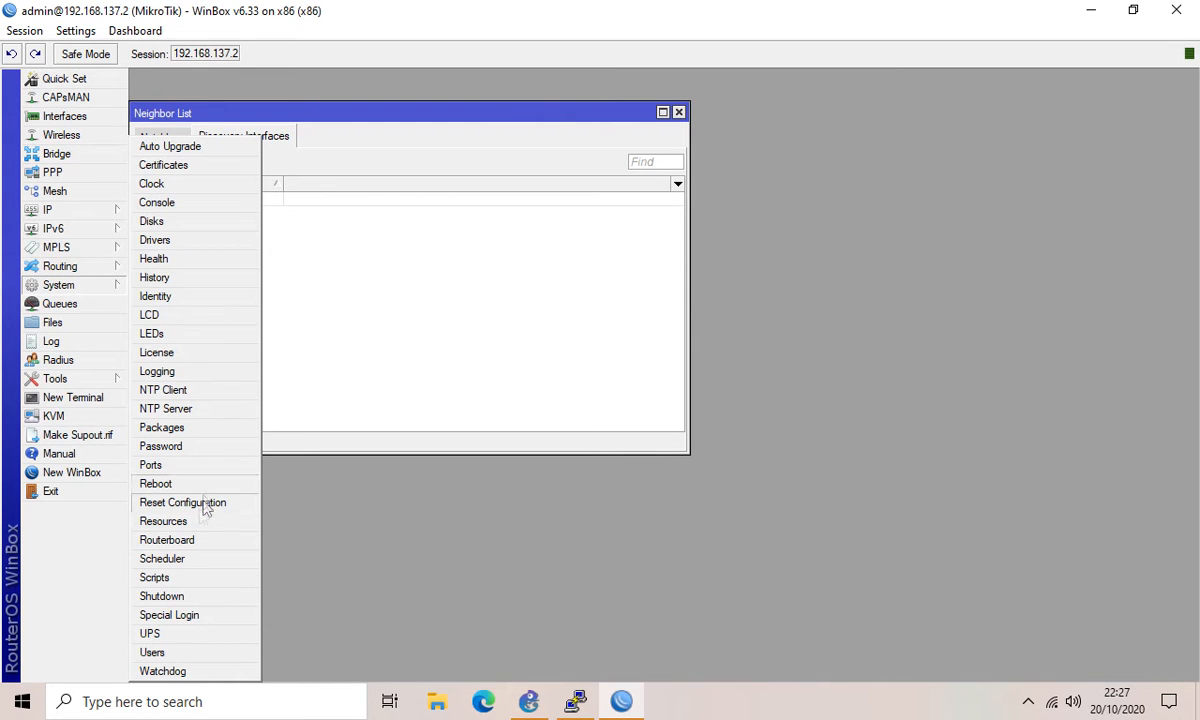
# Step: Open the Users list, review the full, read and write groups, then return to Users
pyautogui.click(158, 651)
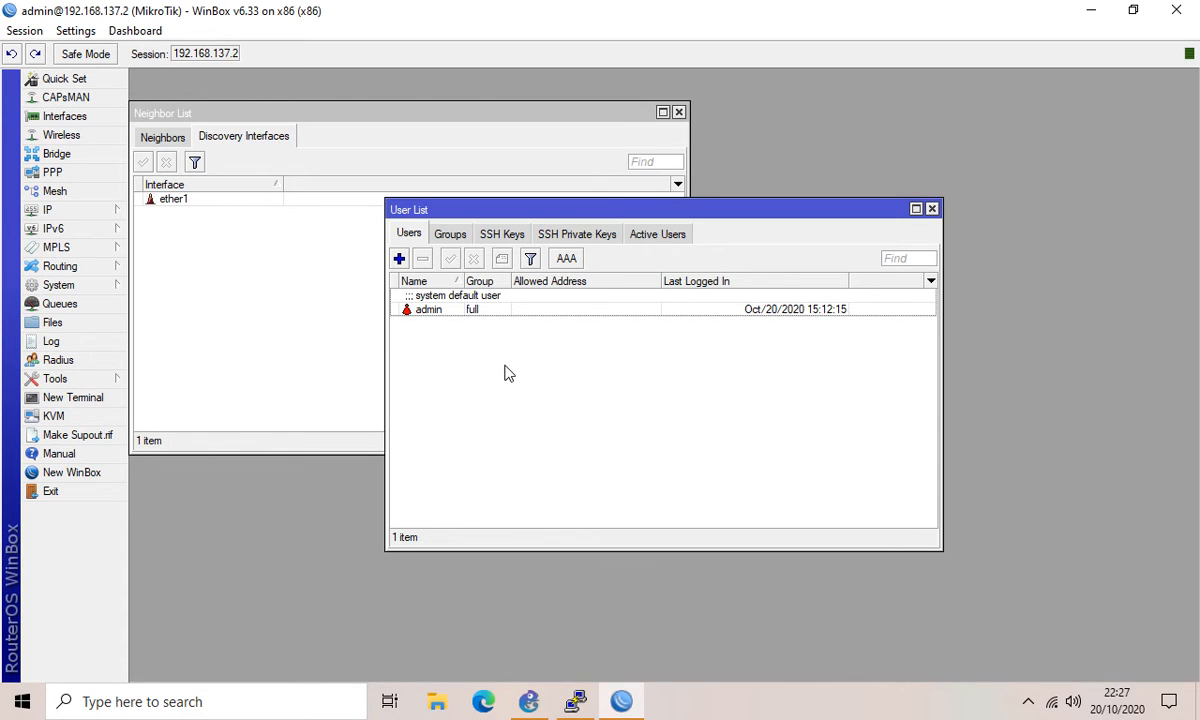
pyautogui.click(450, 234)
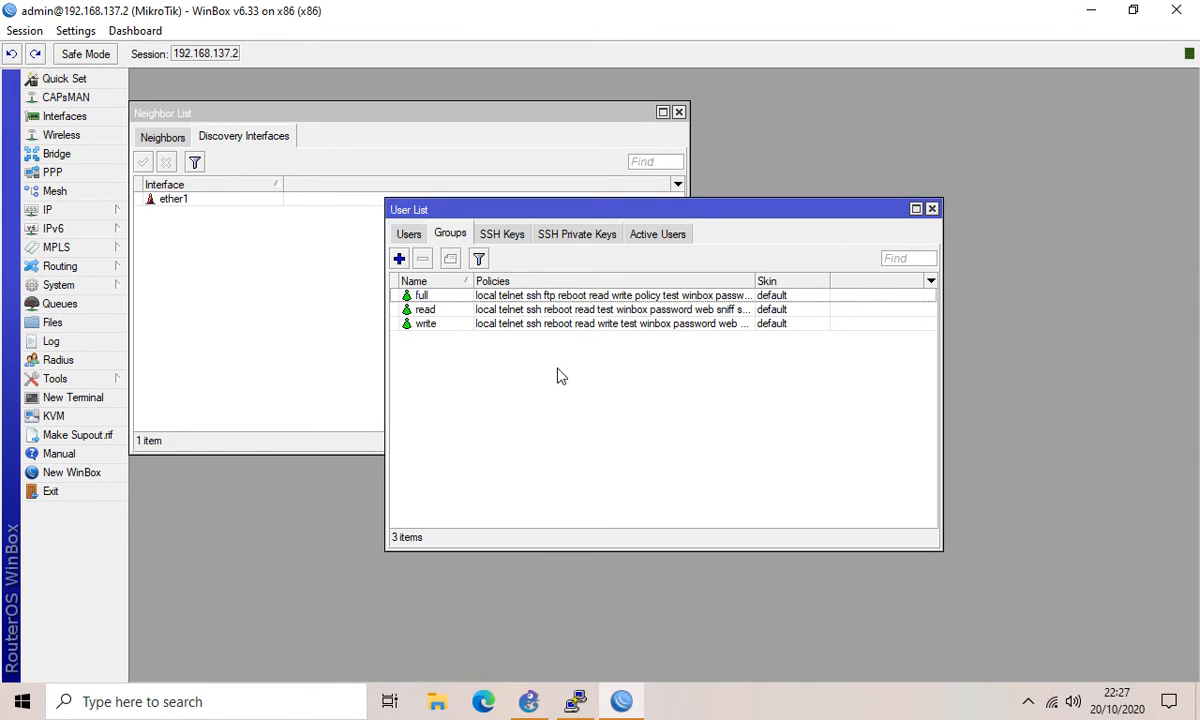
pyautogui.click(408, 233)
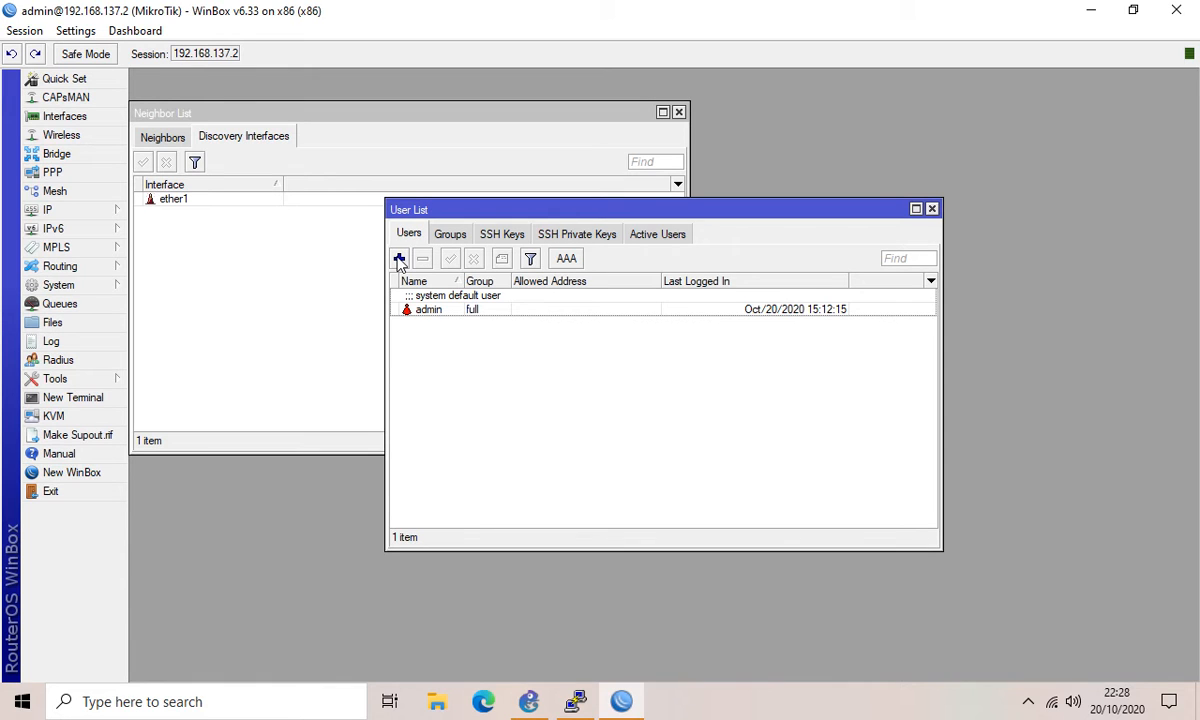
# Step: Add a new user account in the read group, then close the User List
pyautogui.click(399, 259)
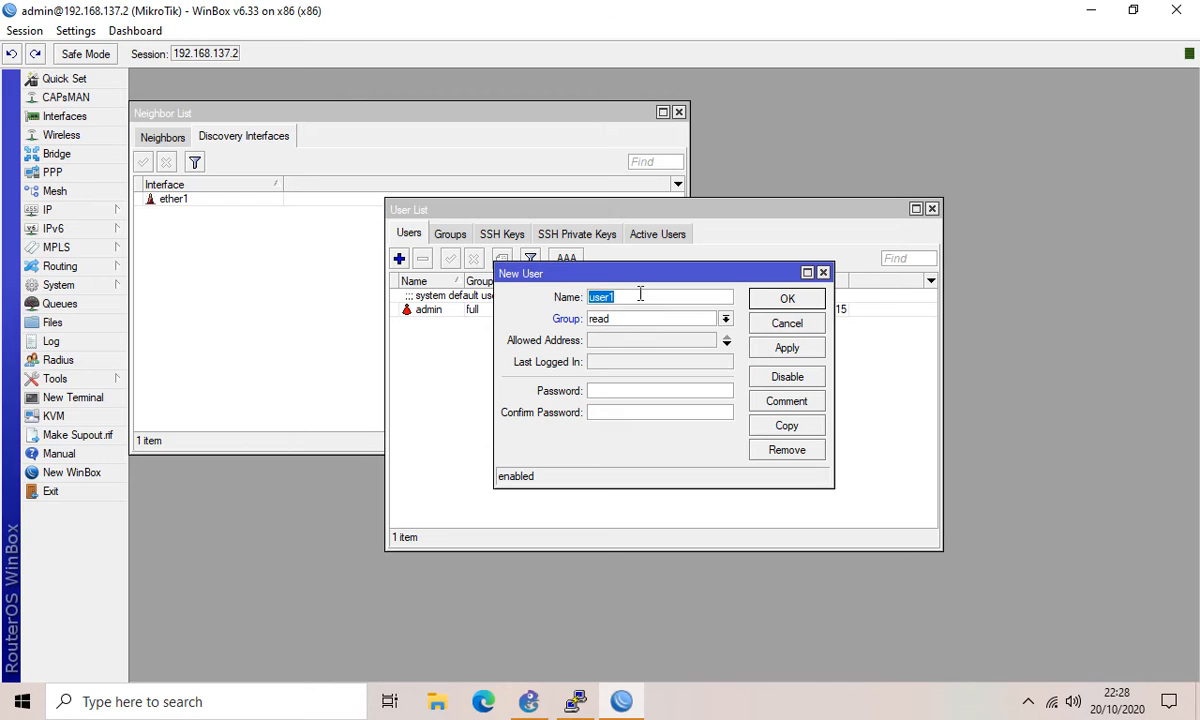
pyautogui.write('fian')
pyautogui.click(726, 318)
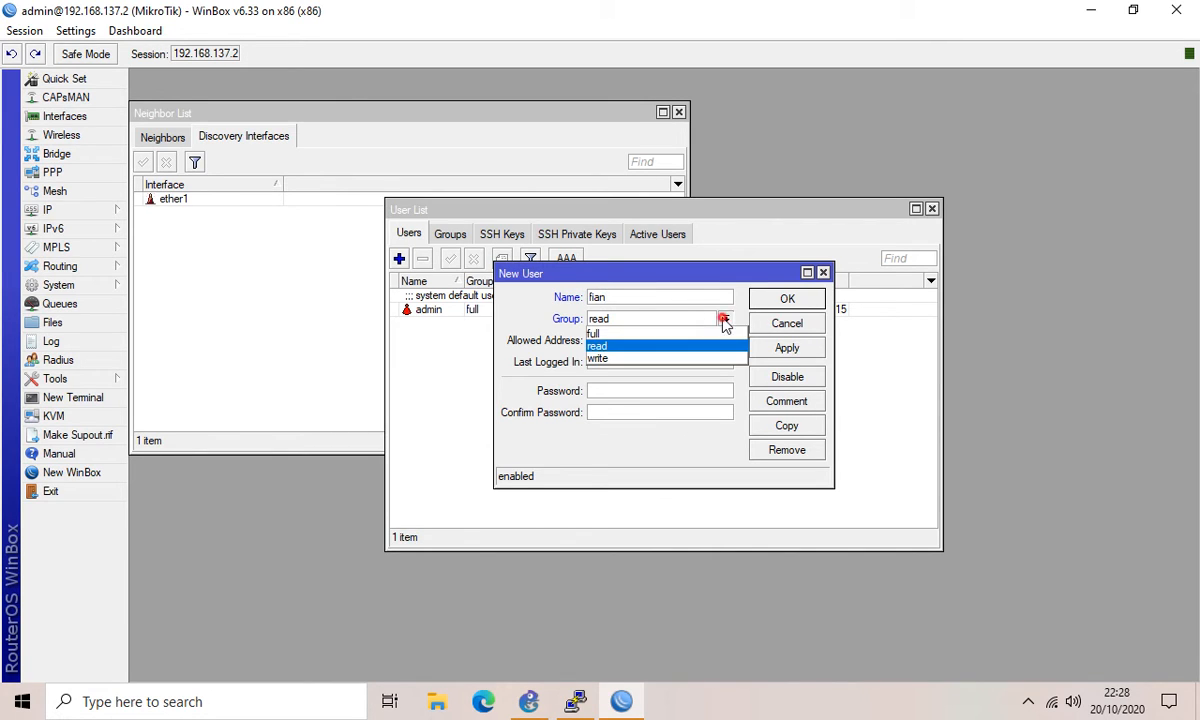
pyautogui.click(605, 346)
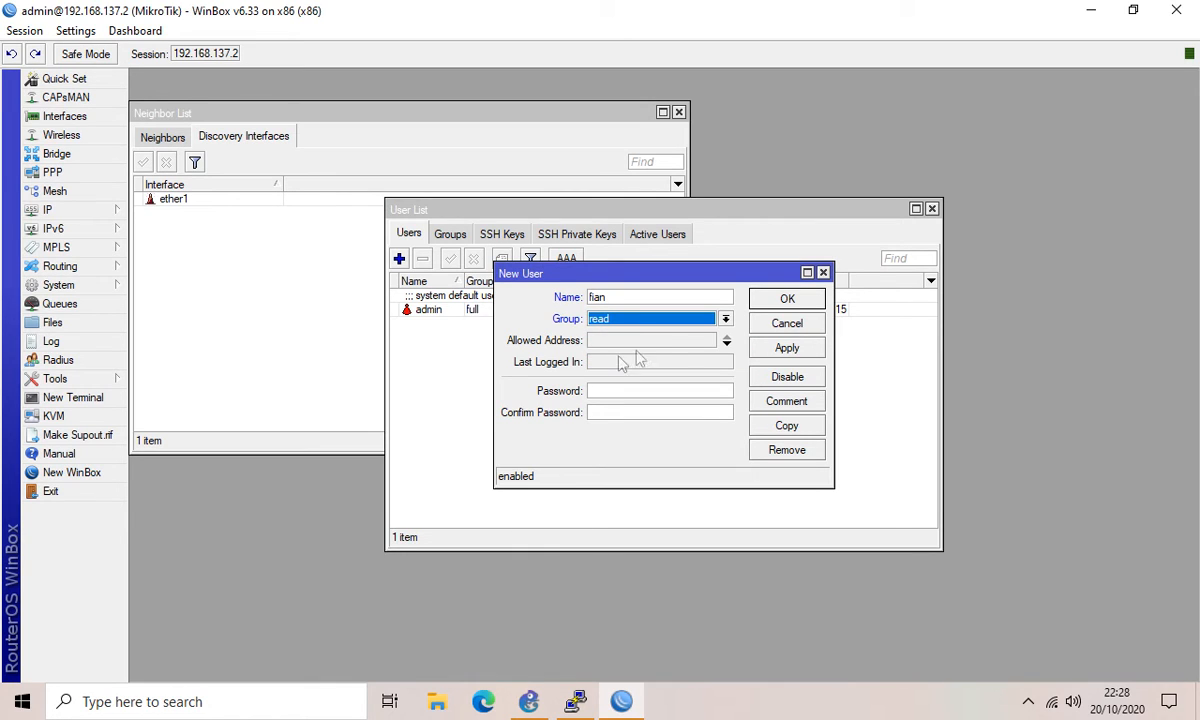
pyautogui.click(787, 299)
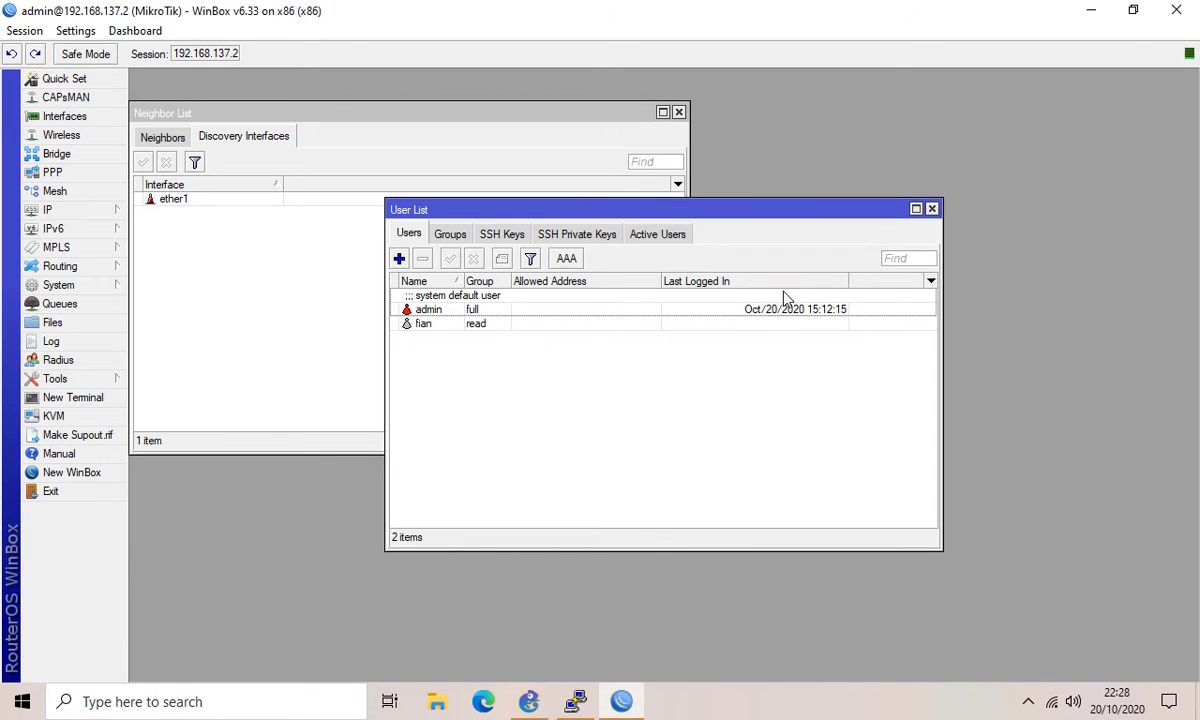
pyautogui.click(432, 325)
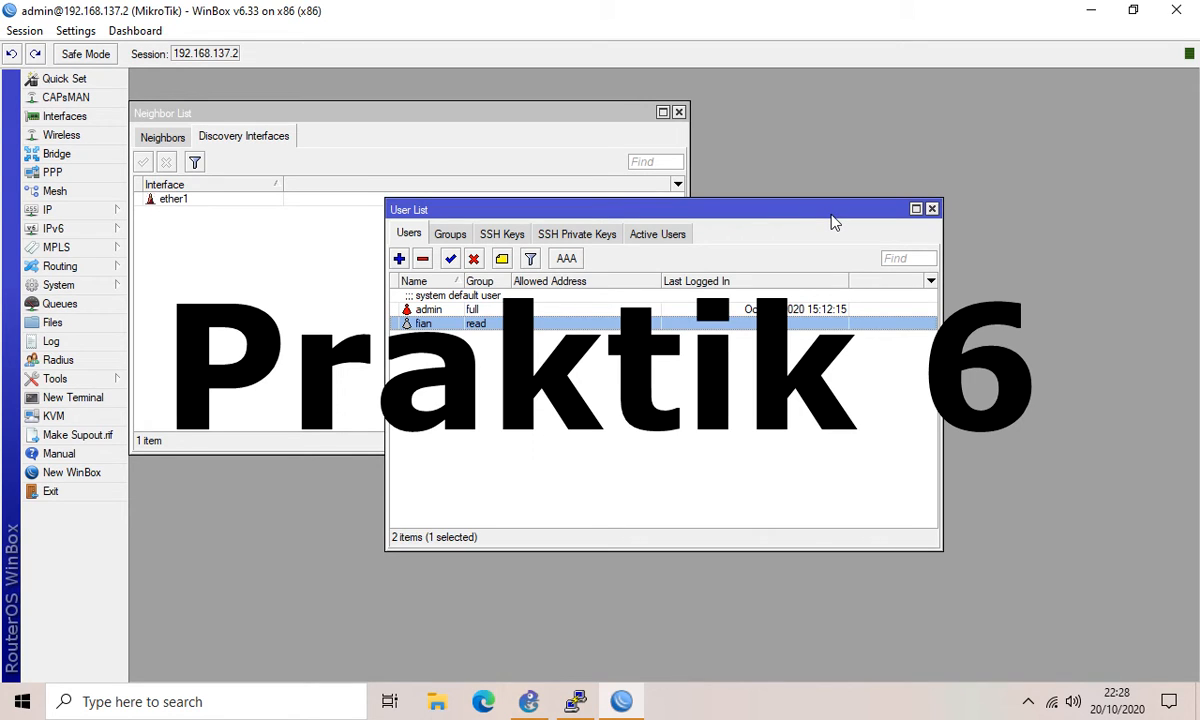
pyautogui.click(932, 210)
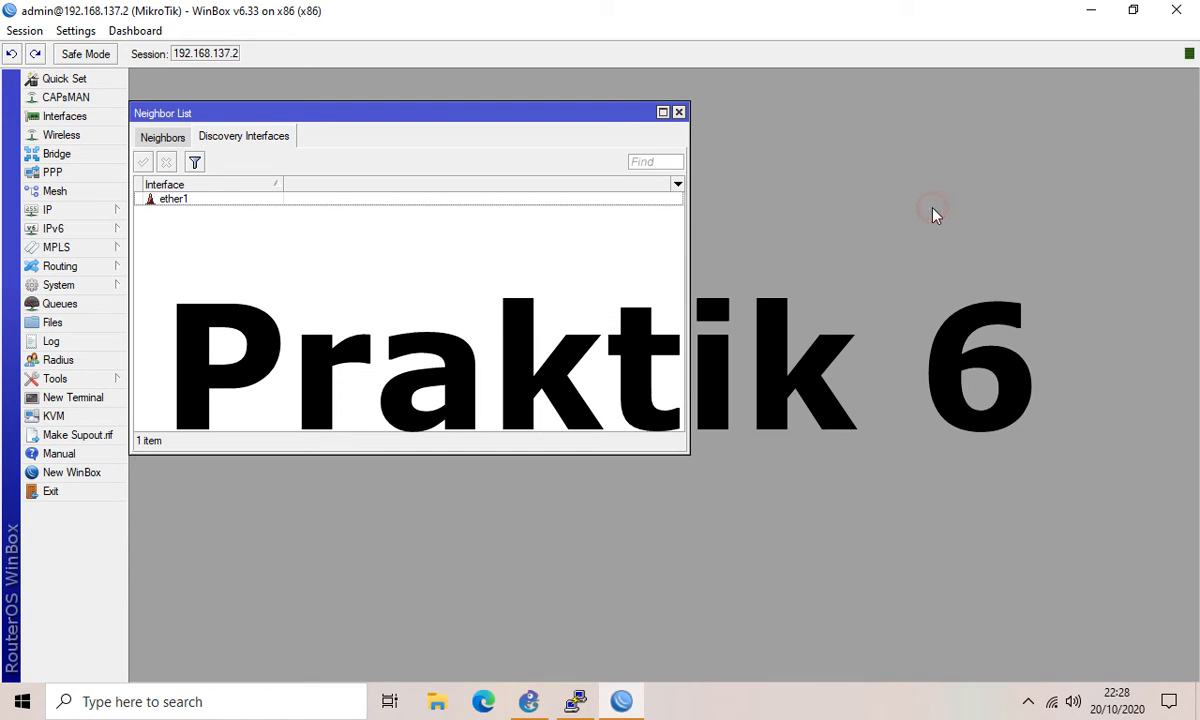
# Step: Set the router clock's time zone name to Asia/Jakarta
pyautogui.click(77, 288)
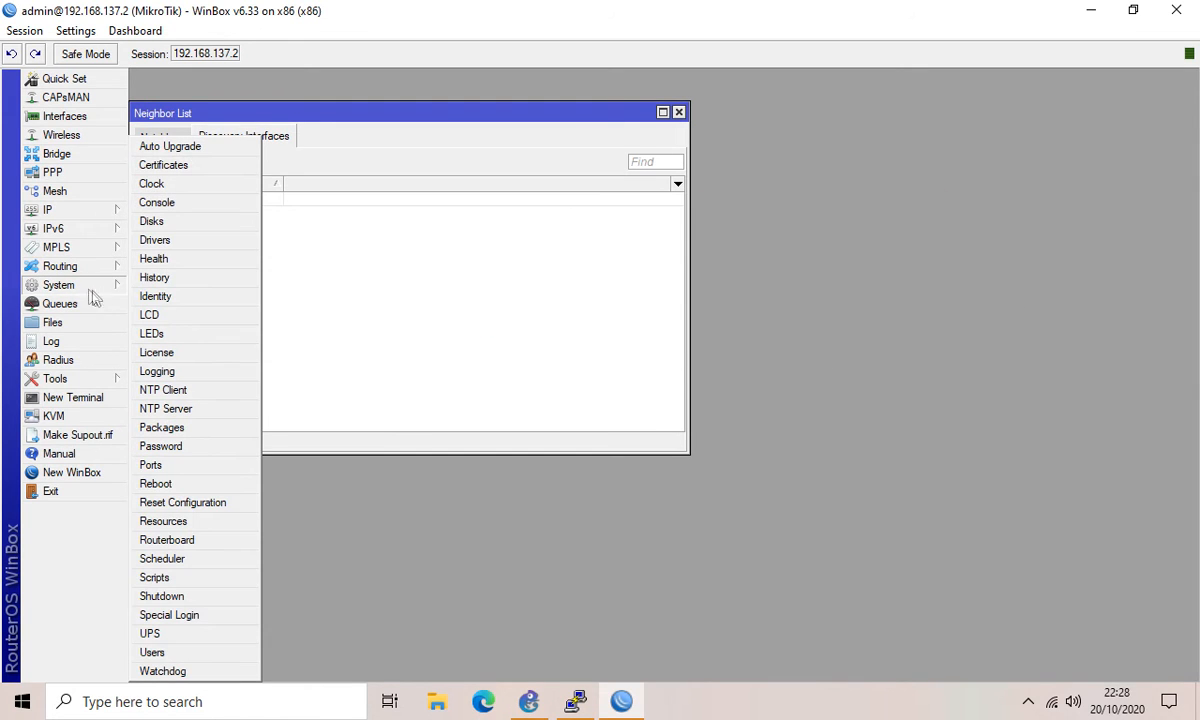
pyautogui.click(155, 185)
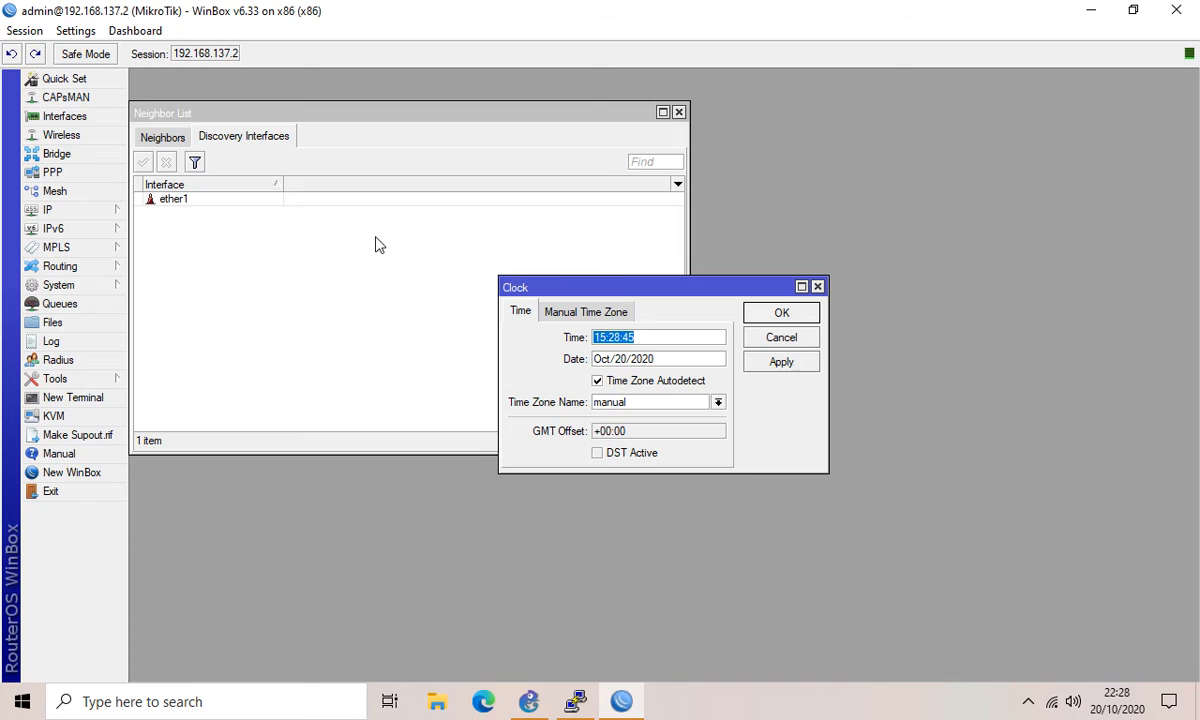
pyautogui.click(642, 433)
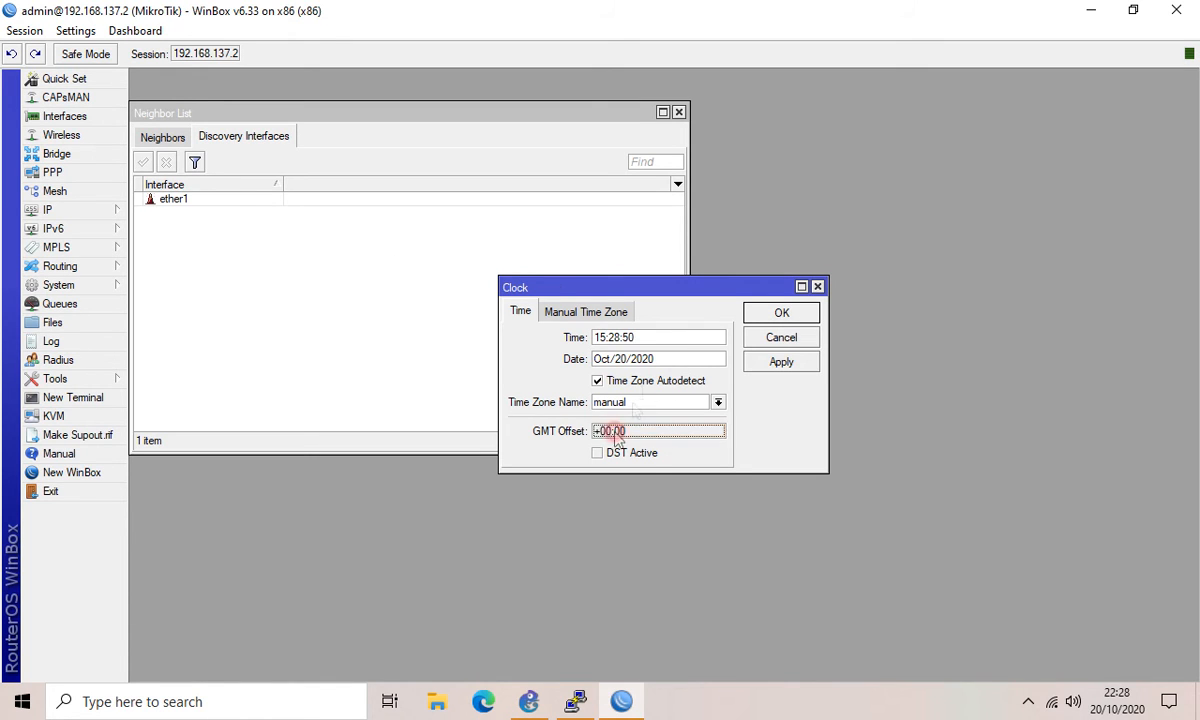
pyautogui.click(690, 401)
pyautogui.moveTo(752, 422); pyautogui.dragTo(755, 536)
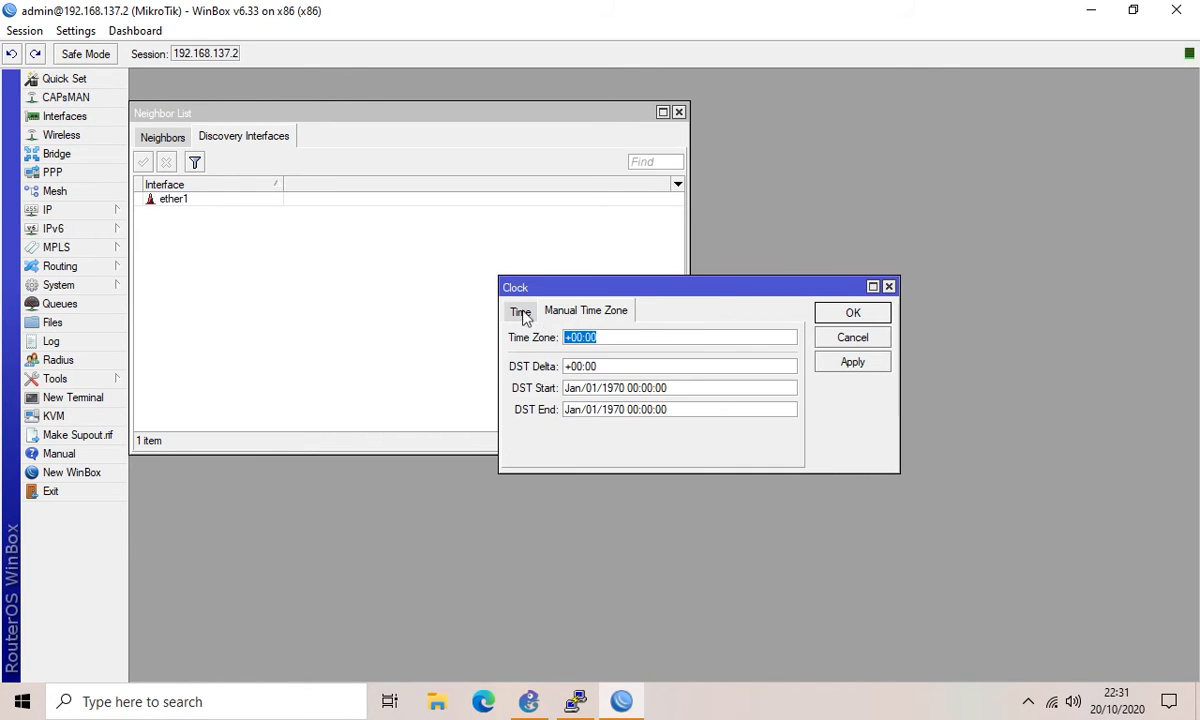
pyautogui.click(523, 312)
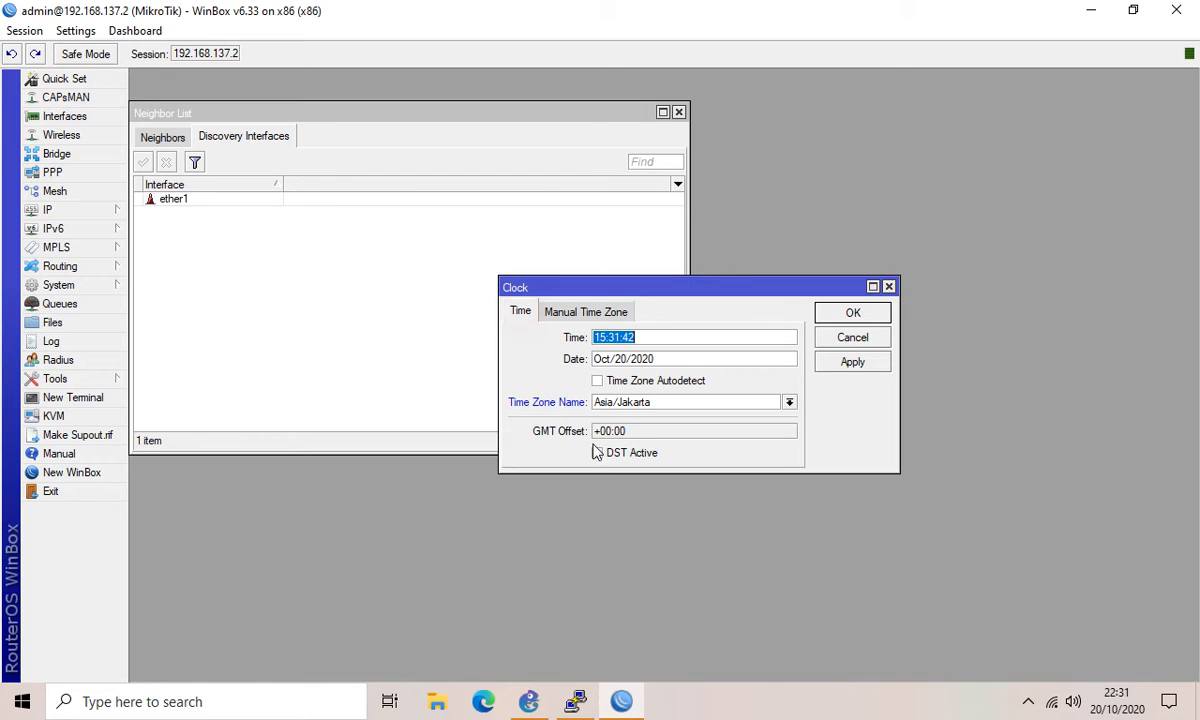
# Step: Set the manual time zone offset to +07:00 and apply it
pyautogui.click(586, 312)
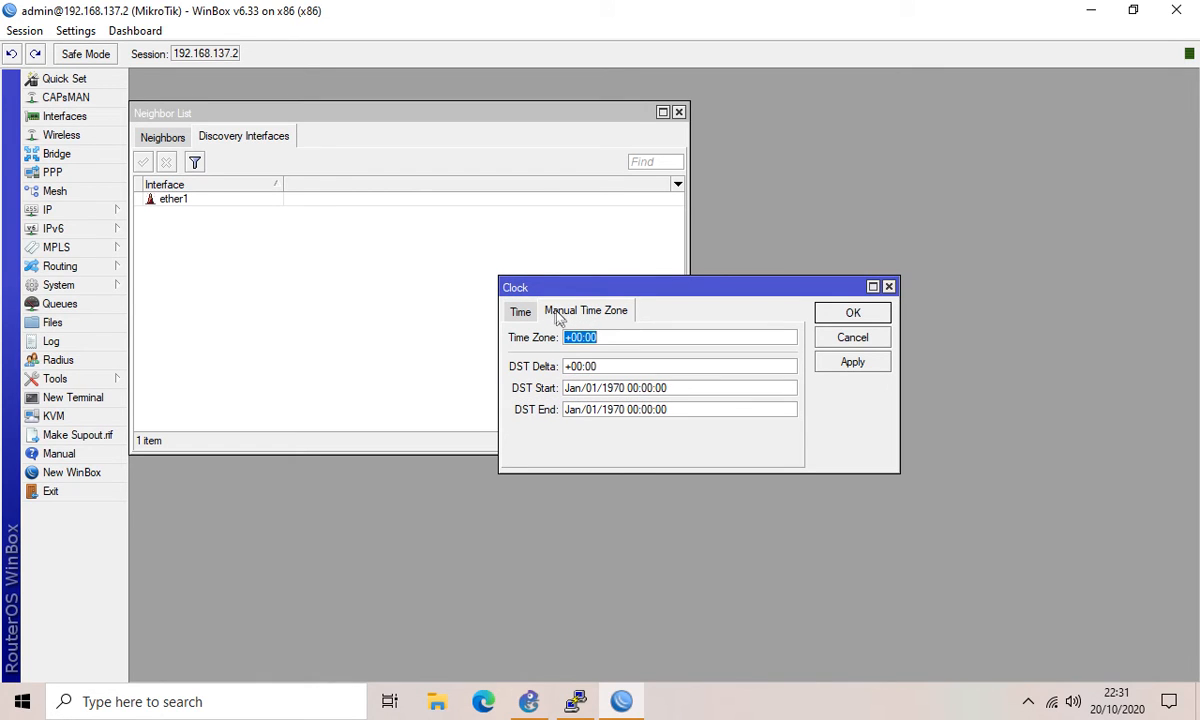
pyautogui.click(581, 337)
pyautogui.press('BackSpace')
pyautogui.write('7')
pyautogui.click(845, 365)
# Step: Compare the router time with the computer's clock and close the clock settings
pyautogui.click(518, 313)
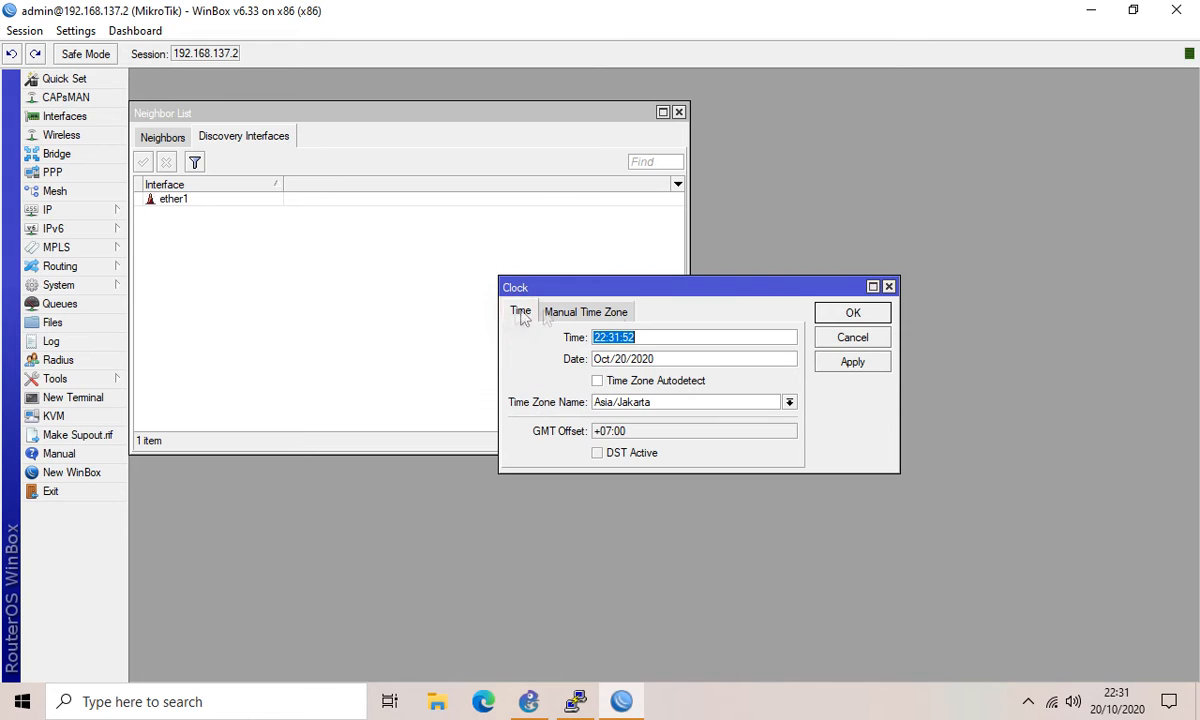
pyautogui.click(675, 334)
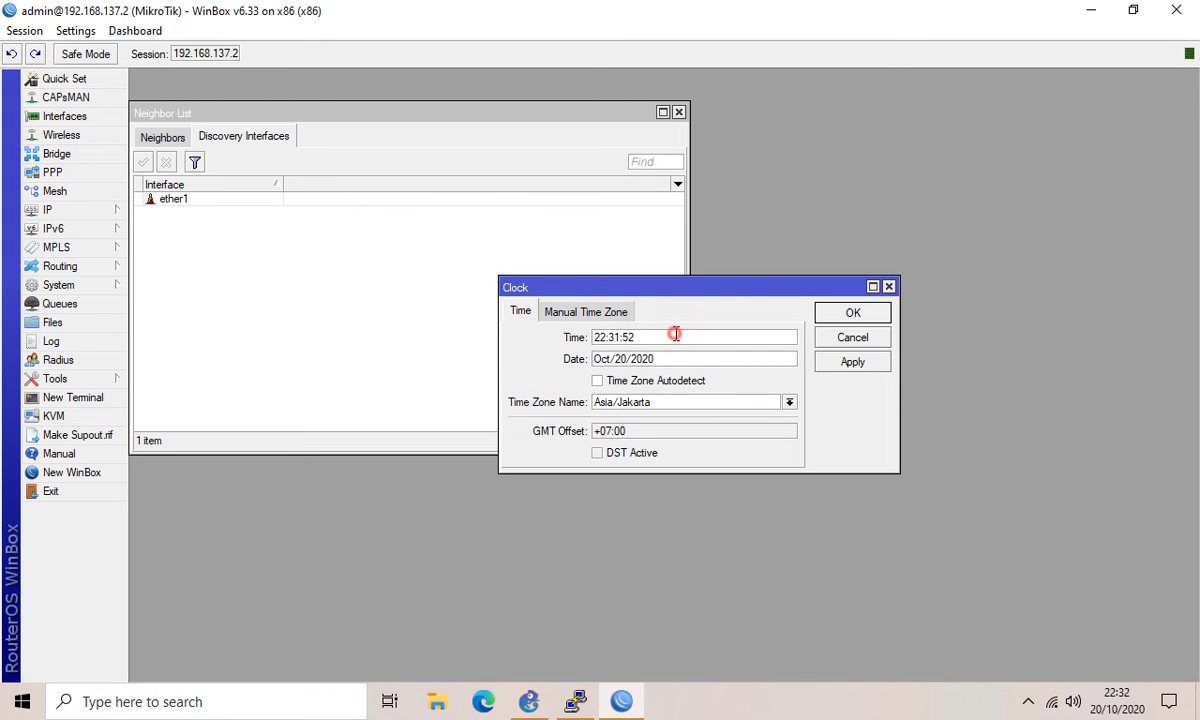
pyautogui.click(1118, 700)
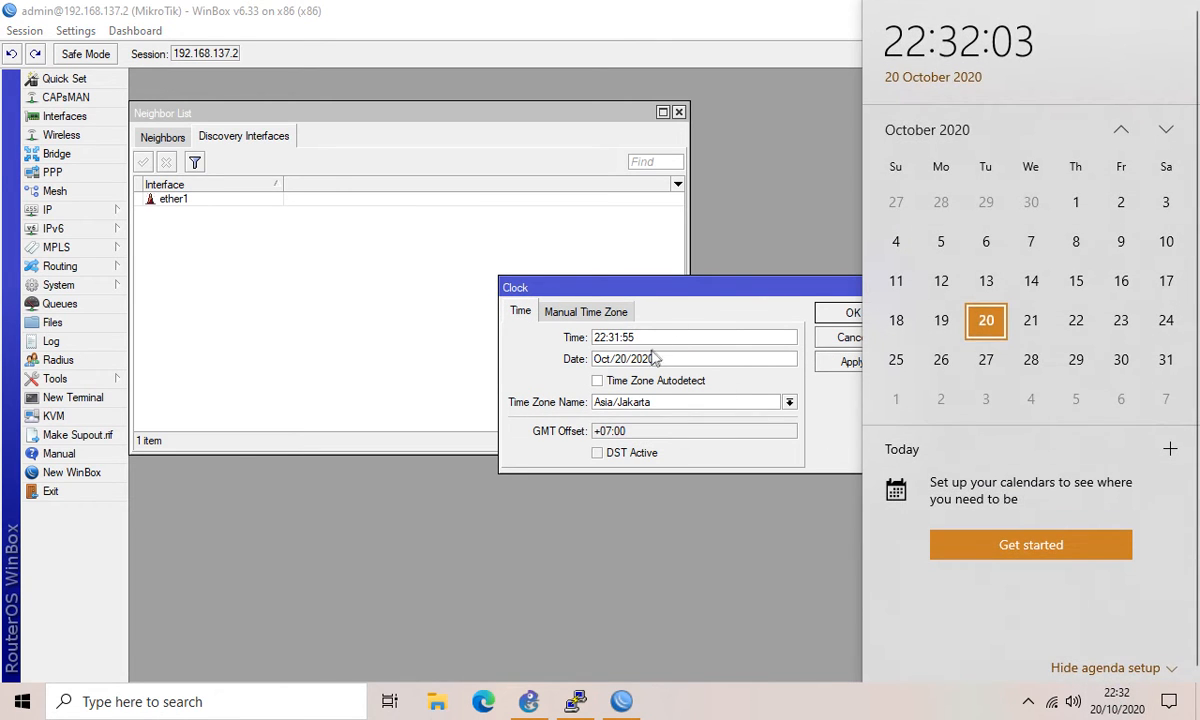
pyautogui.click(690, 287)
pyautogui.click(866, 316)
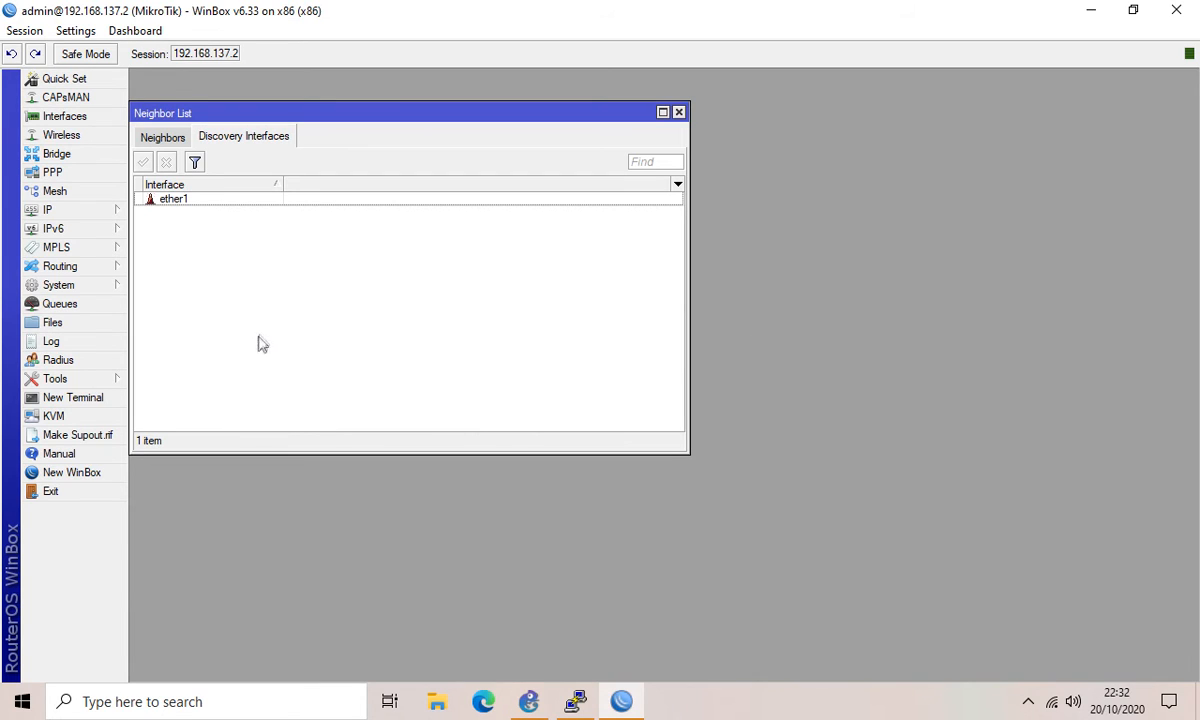
pyautogui.click(68, 287)
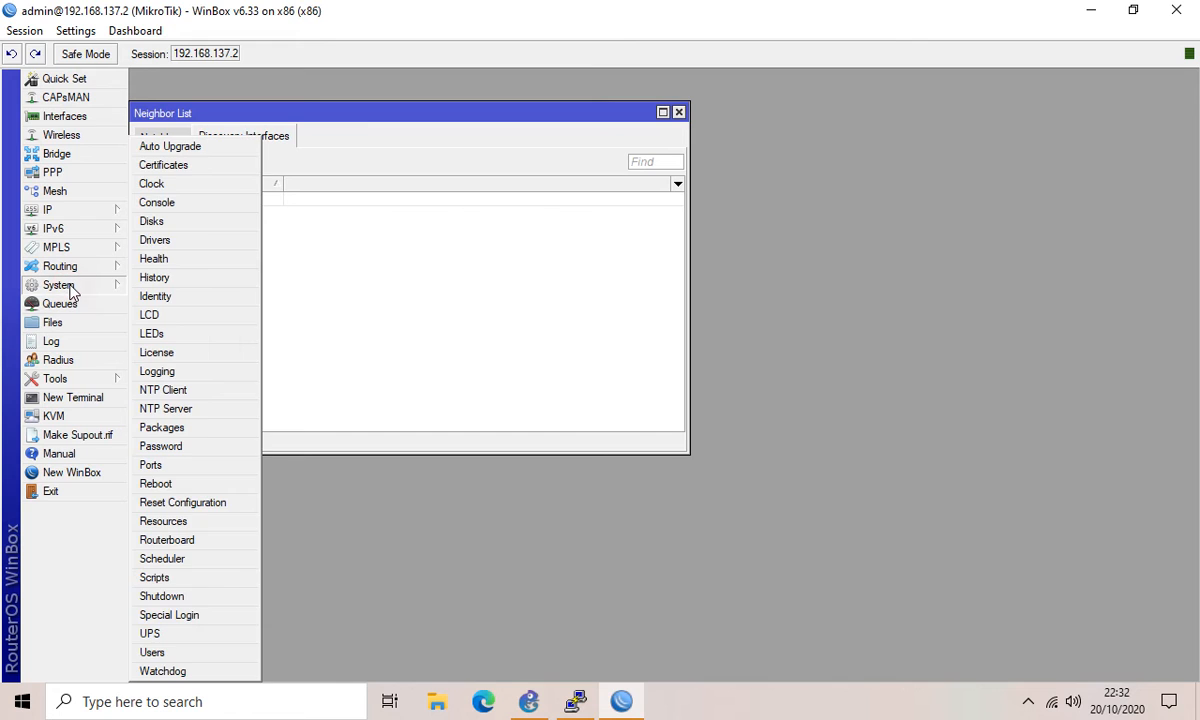
pyautogui.click(172, 428)
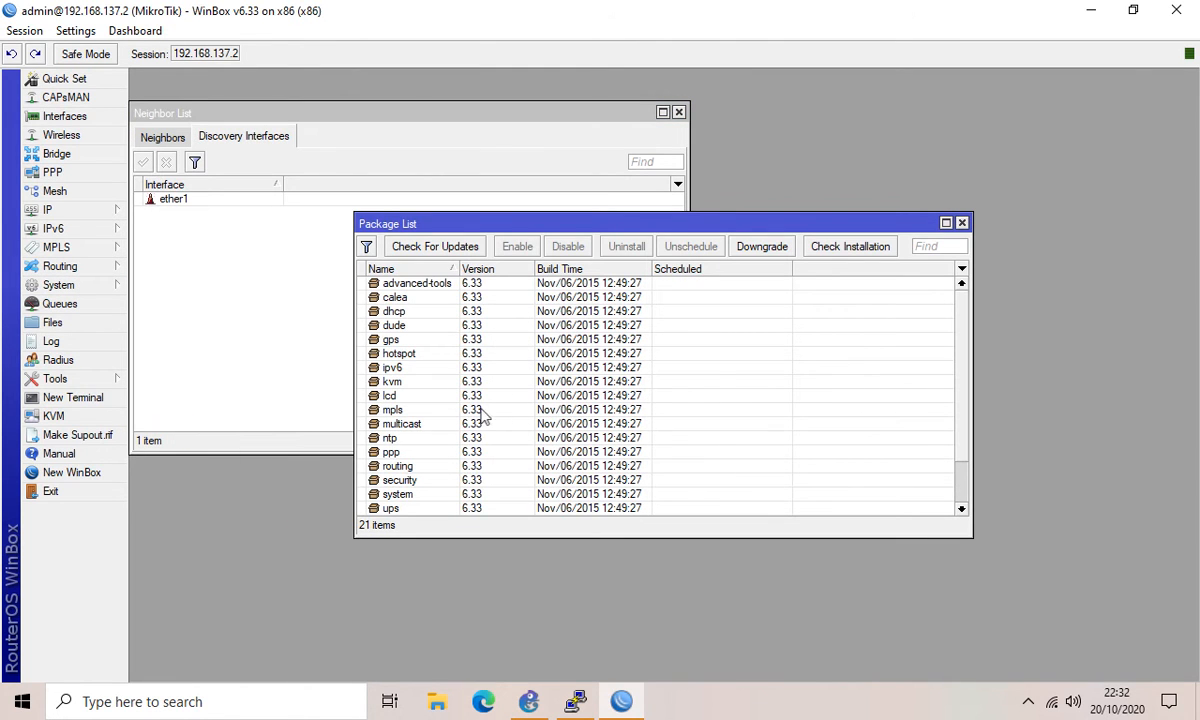
pyautogui.scroll(-2, 838, 385)
pyautogui.scroll(2, 418, 367)
pyautogui.scroll(-2, 418, 367)
pyautogui.scroll(1, 451, 385)
pyautogui.scroll(-2, 453, 380)
pyautogui.scroll(2, 453, 378)
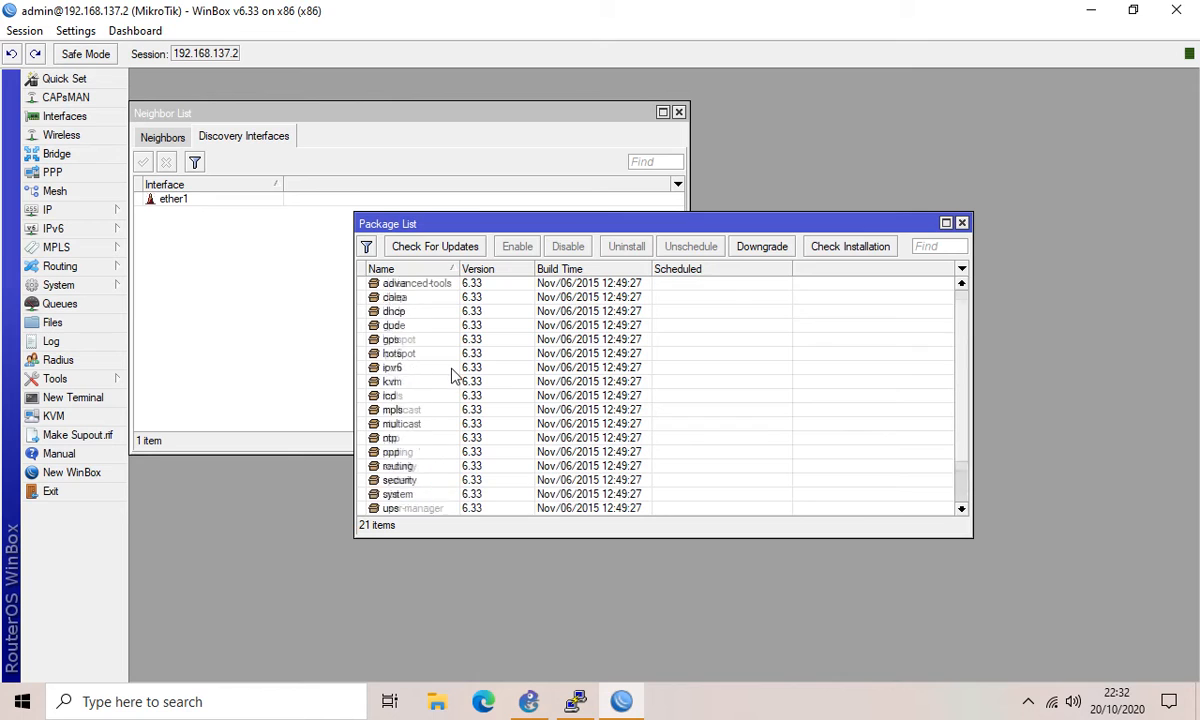
pyautogui.click(409, 299)
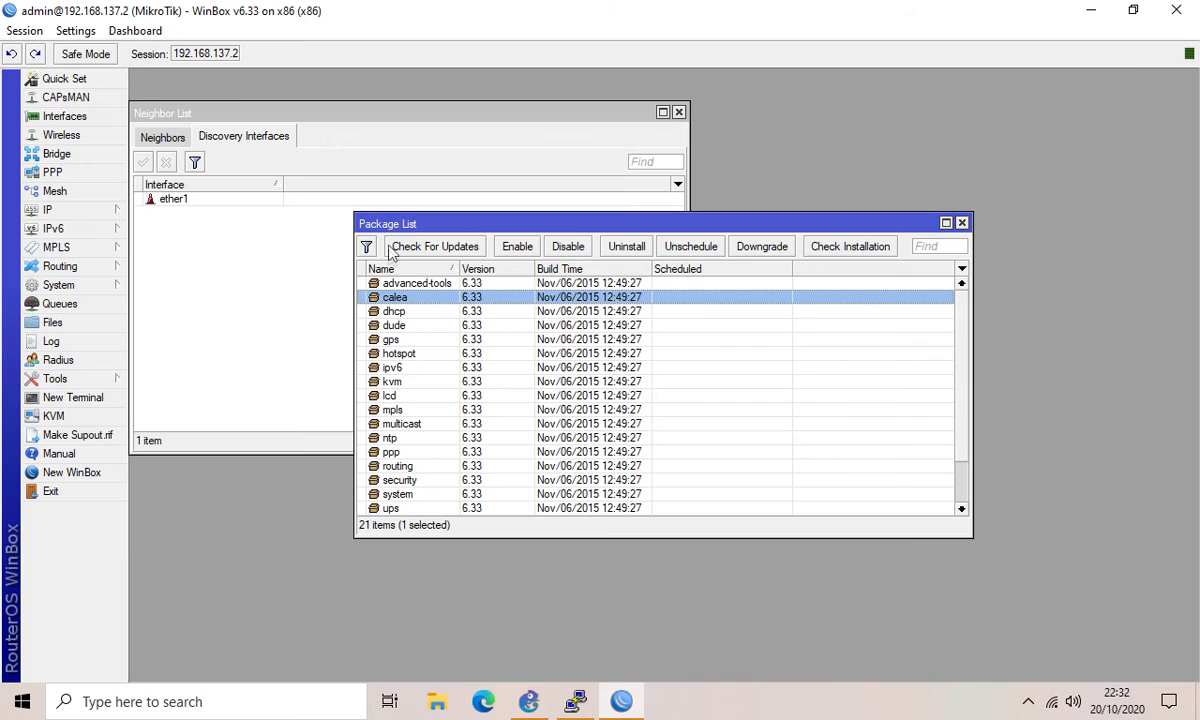
pyautogui.scroll(-3, 405, 352)
pyautogui.scroll(3, 405, 352)
pyautogui.click(392, 368)
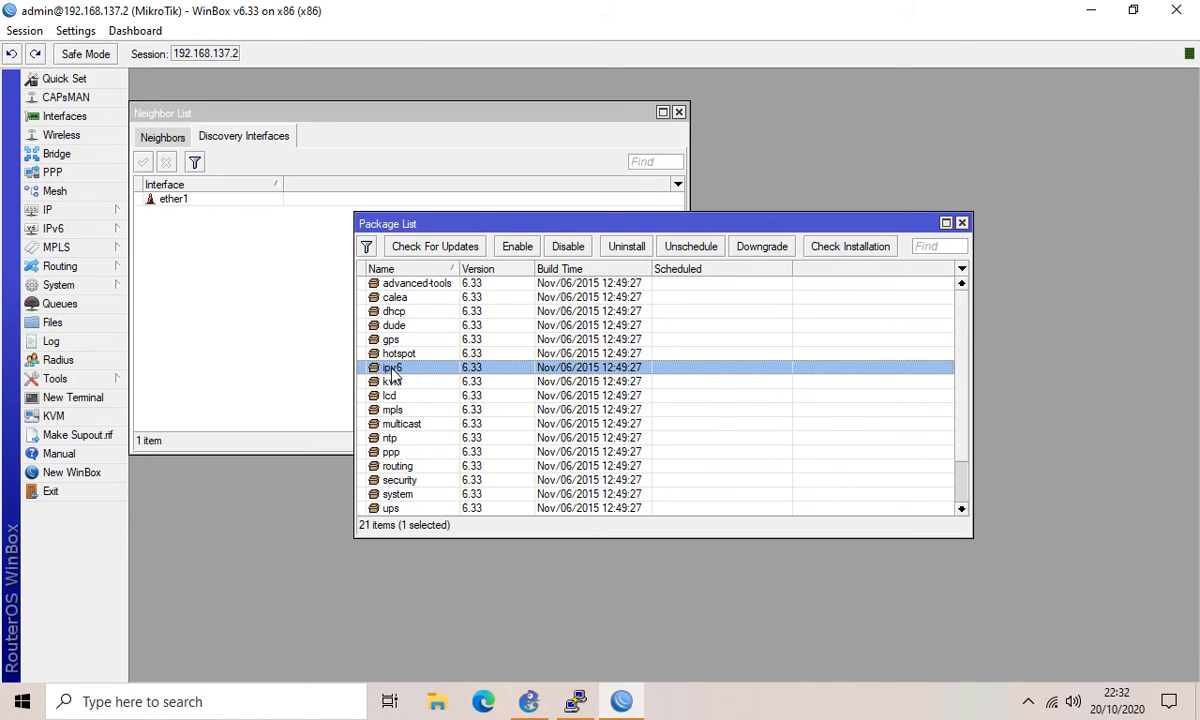
pyautogui.click(564, 248)
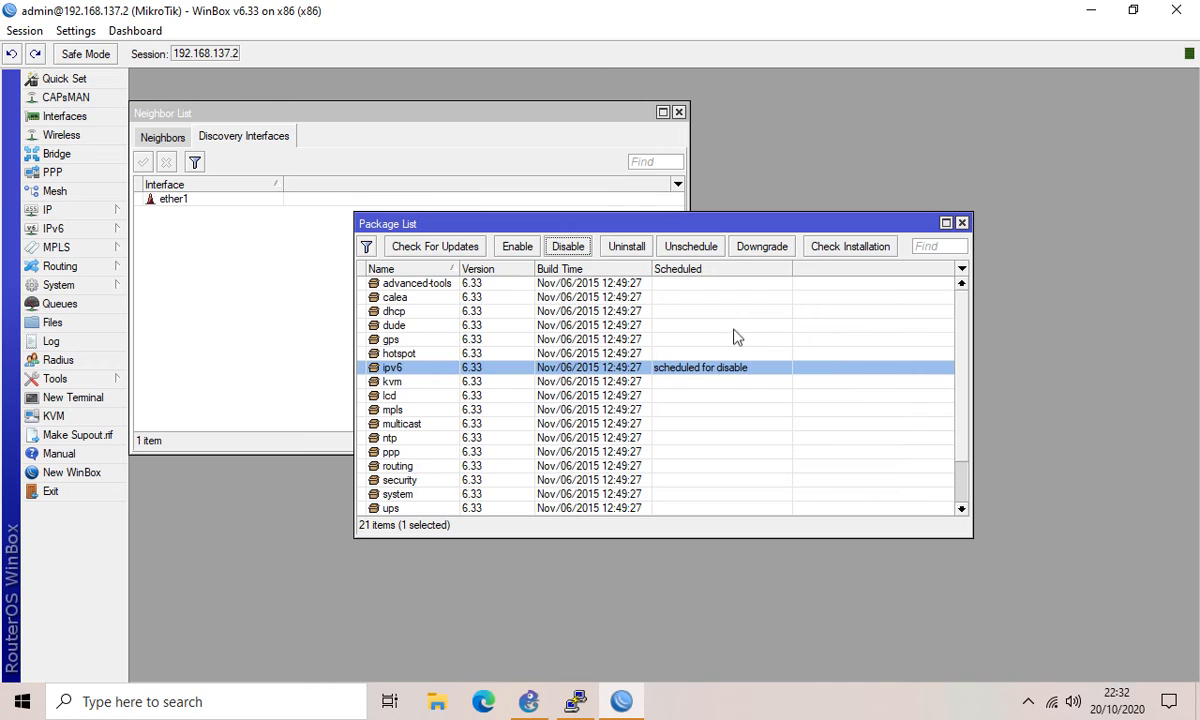
pyautogui.click(518, 248)
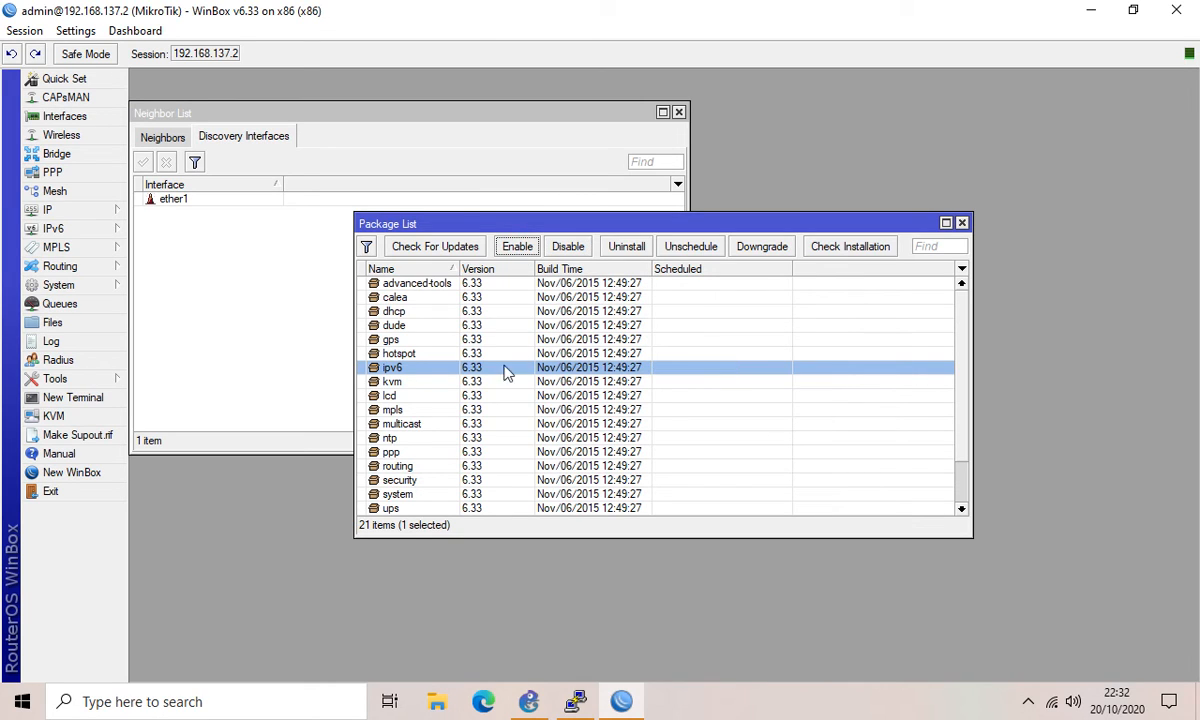
pyautogui.scroll(-1, 522, 370)
pyautogui.scroll(1, 521, 366)
pyautogui.click(961, 224)
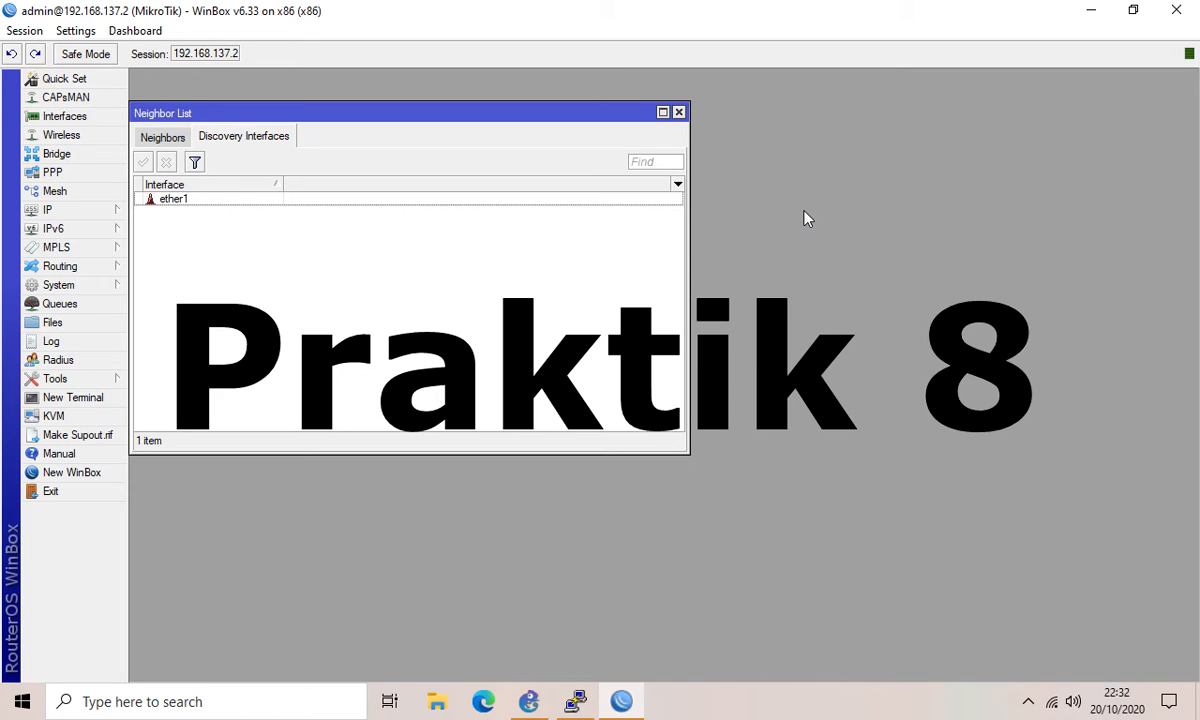
# Step: View the router's Resources summary (RouterOS 6.33 x86), then open Local Disk (C:) in File Explorer
pyautogui.click(75, 287)
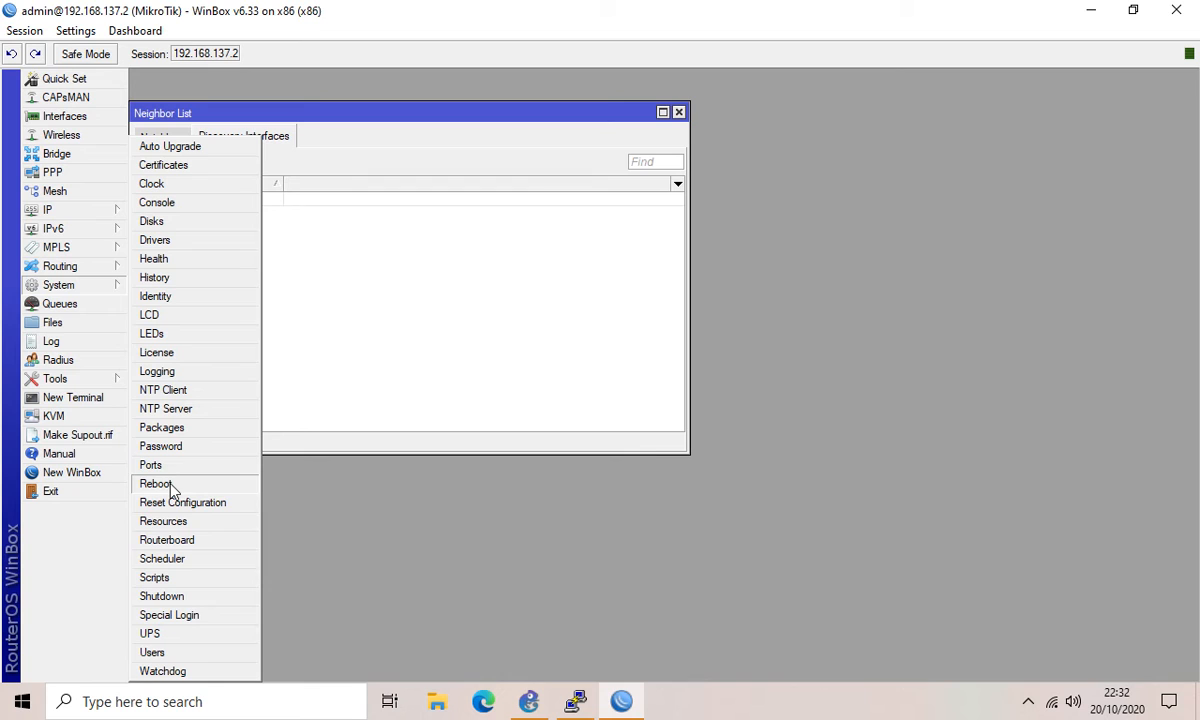
pyautogui.click(165, 521)
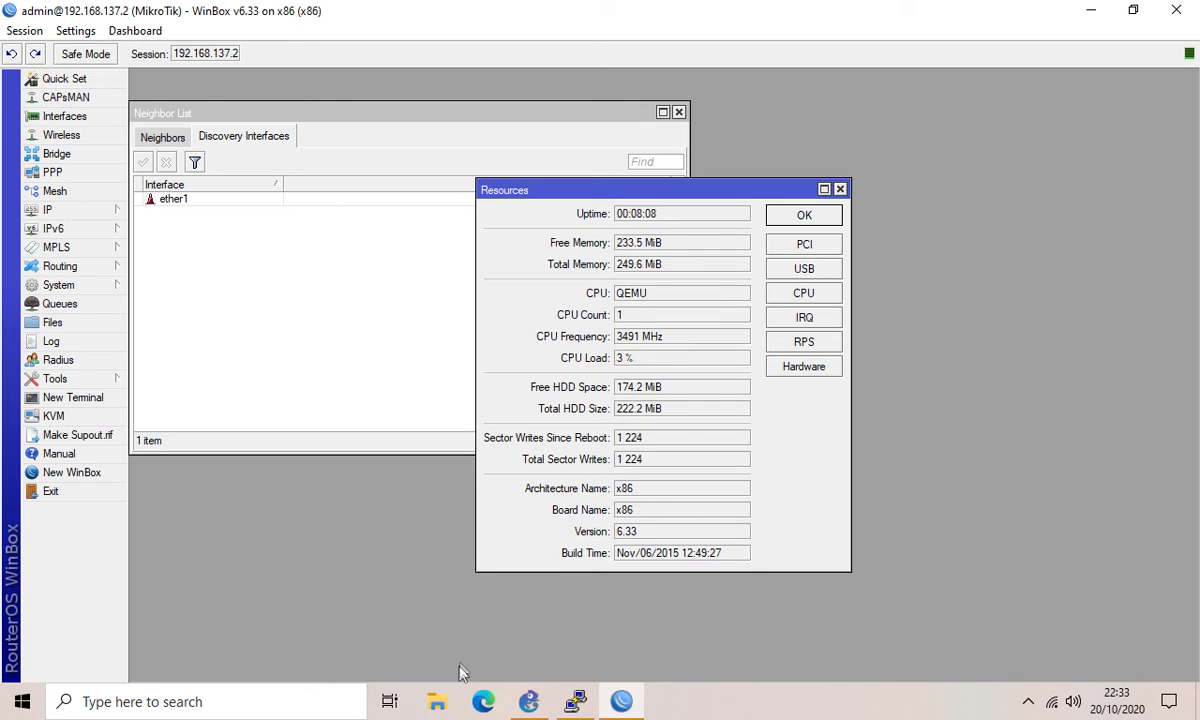
pyautogui.click(435, 702)
pyautogui.click(90, 350)
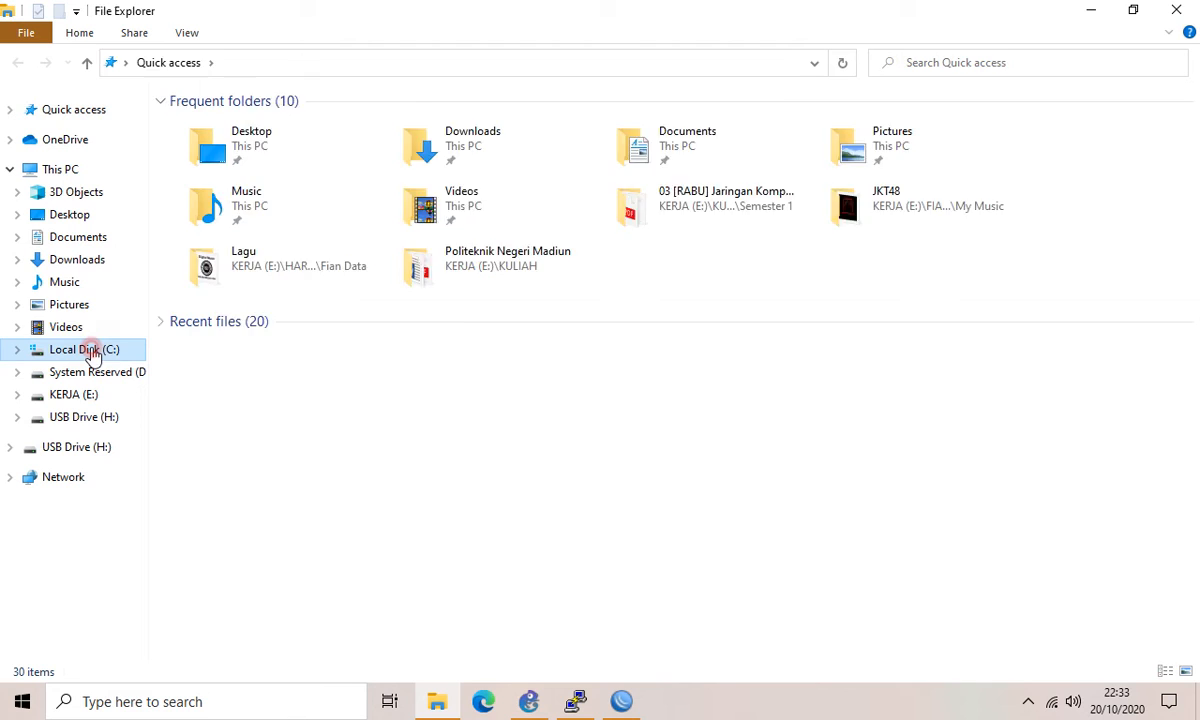
# Step: Browse to Program Files\GNS3\qemu-0.11.0, check the 32.7 MB mikrotik-6.33 image, then return to WinBox
pyautogui.doubleClick(220, 200)
pyautogui.doubleClick(220, 201)
pyautogui.doubleClick(220, 222)
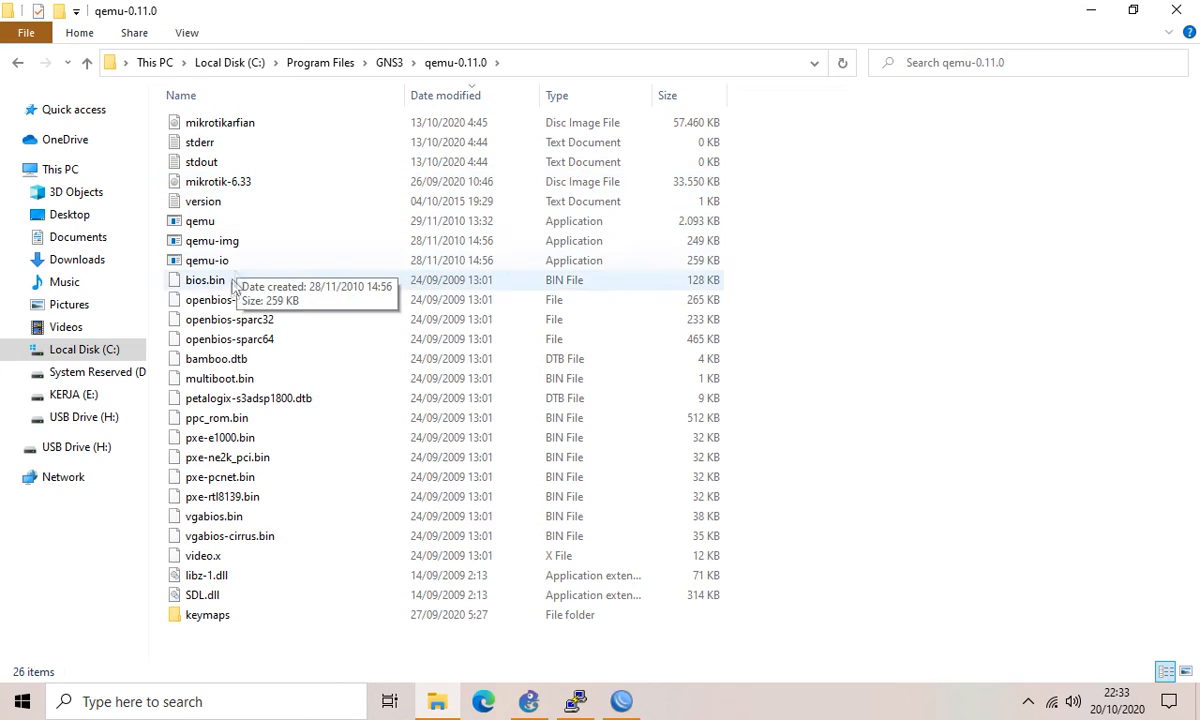
pyautogui.click(200, 183)
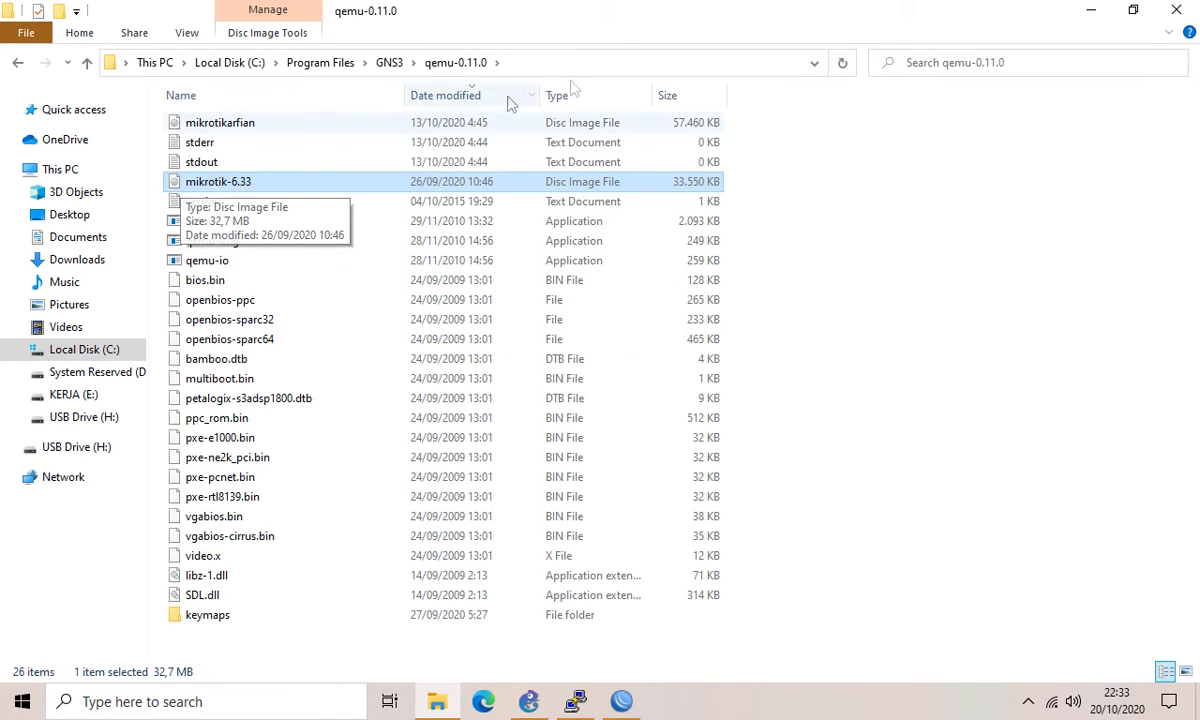
pyautogui.click(1091, 10)
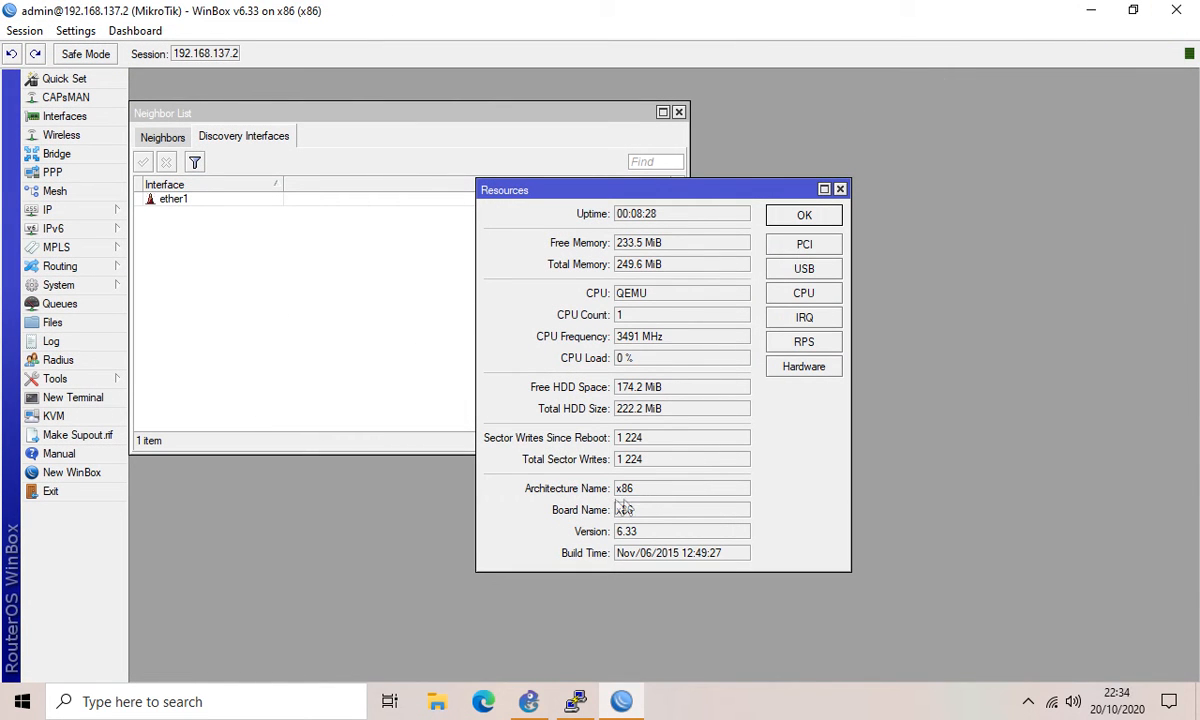
# Step: Close the Resources window and start a blank Microsoft Edge tab
pyautogui.click(802, 217)
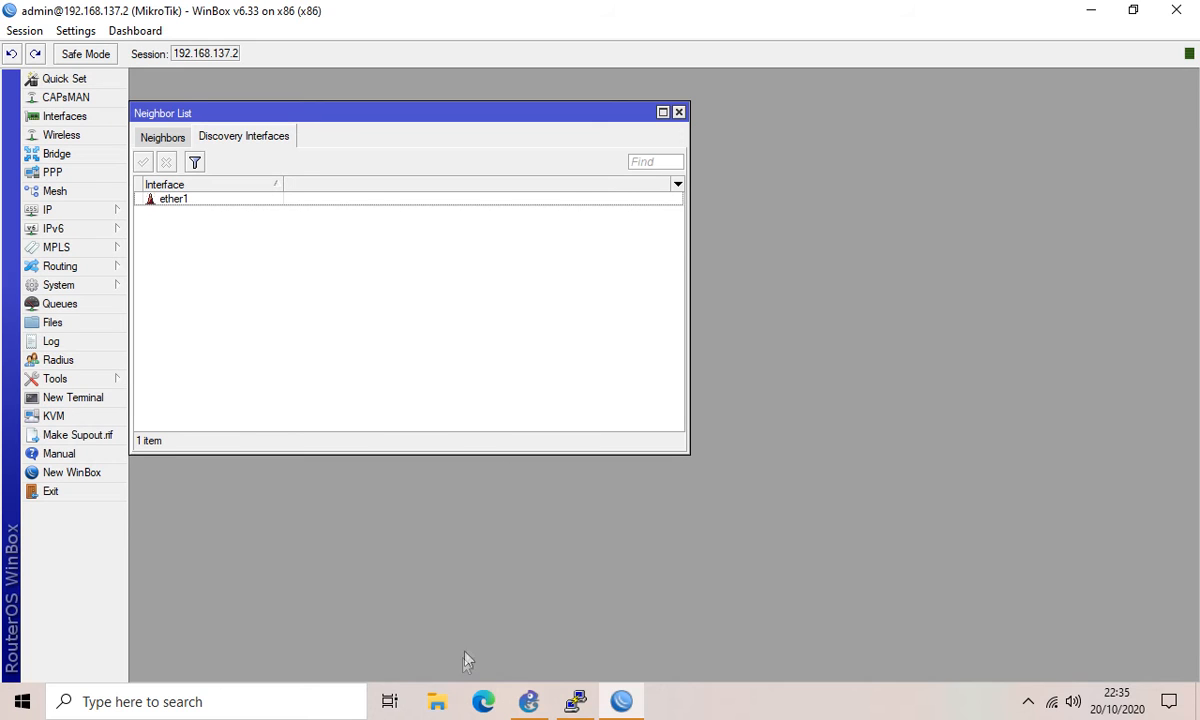
pyautogui.click(483, 701)
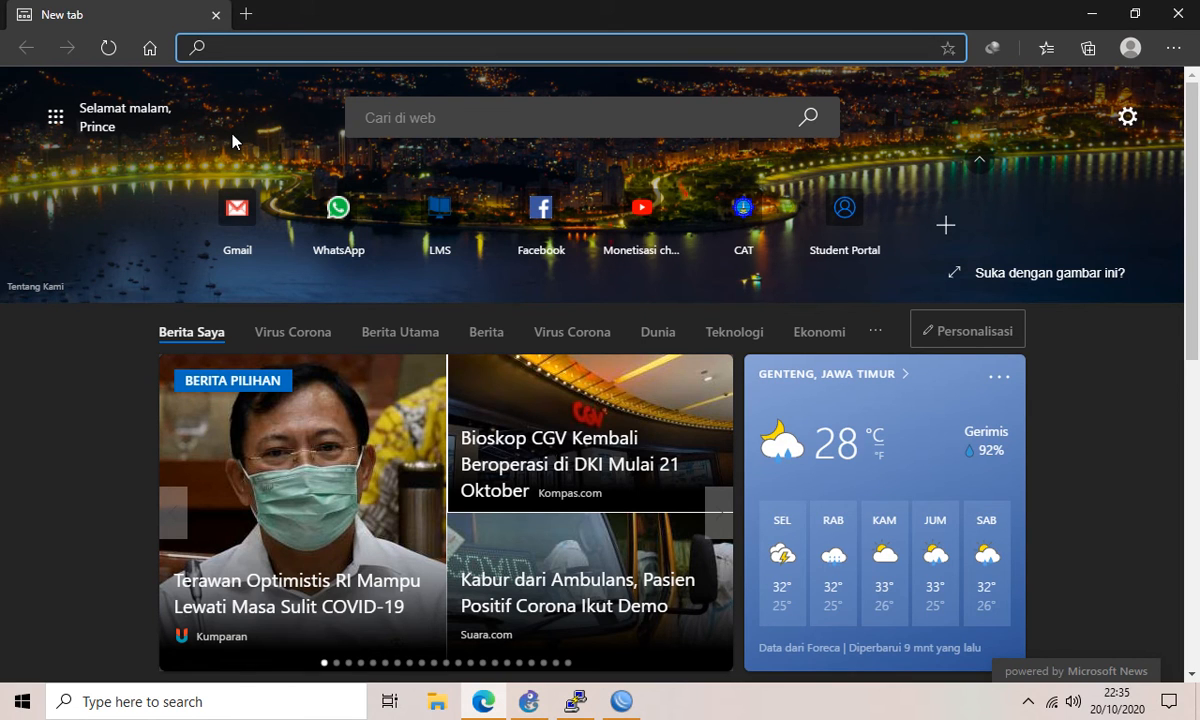
pyautogui.write('www.mi')
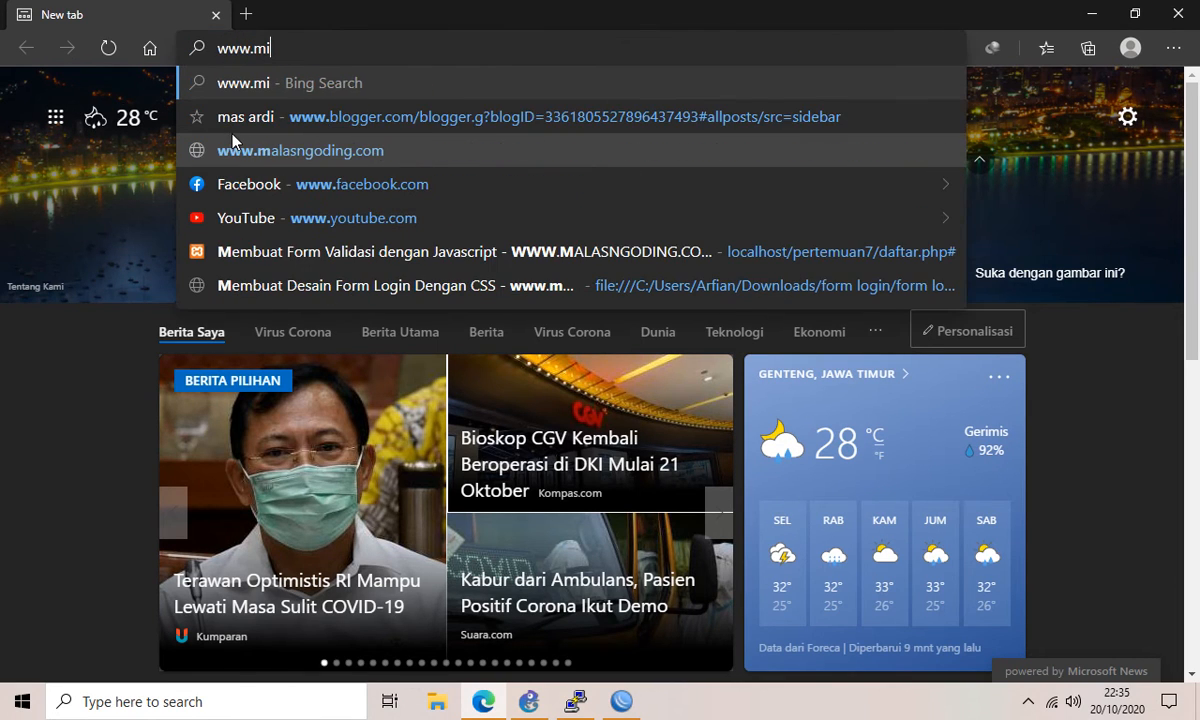
pyautogui.write('krotik.com/')
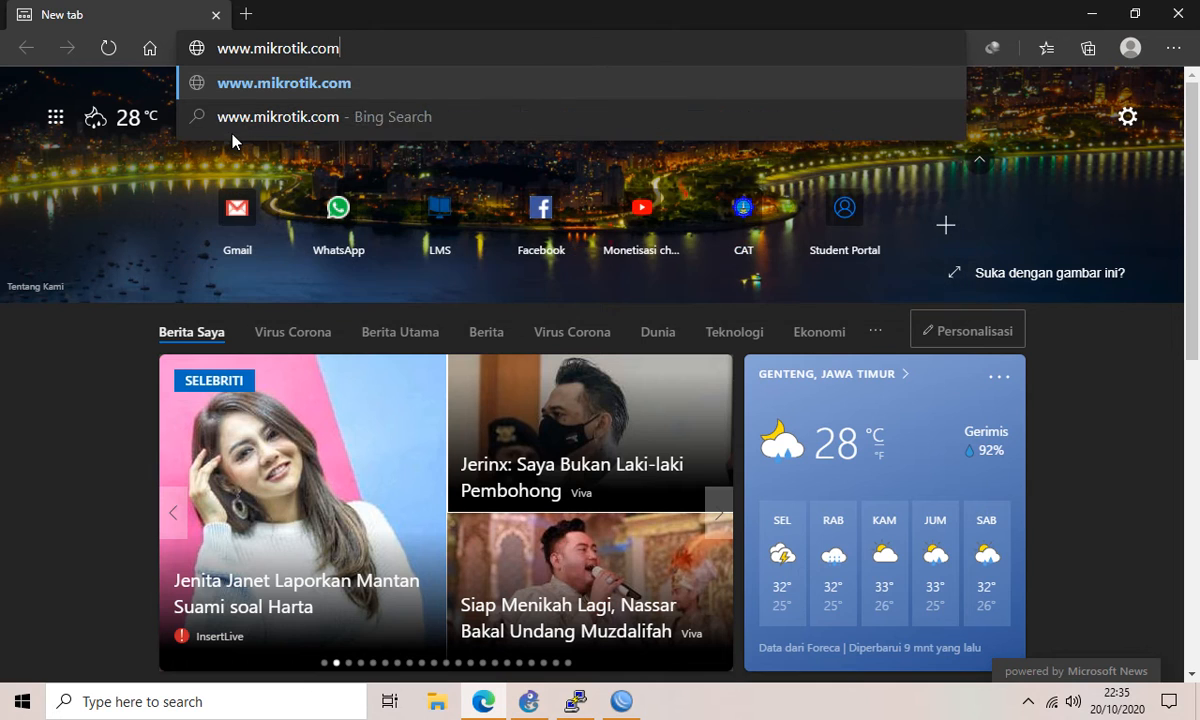
pyautogui.write('download')
pyautogui.press('Return')
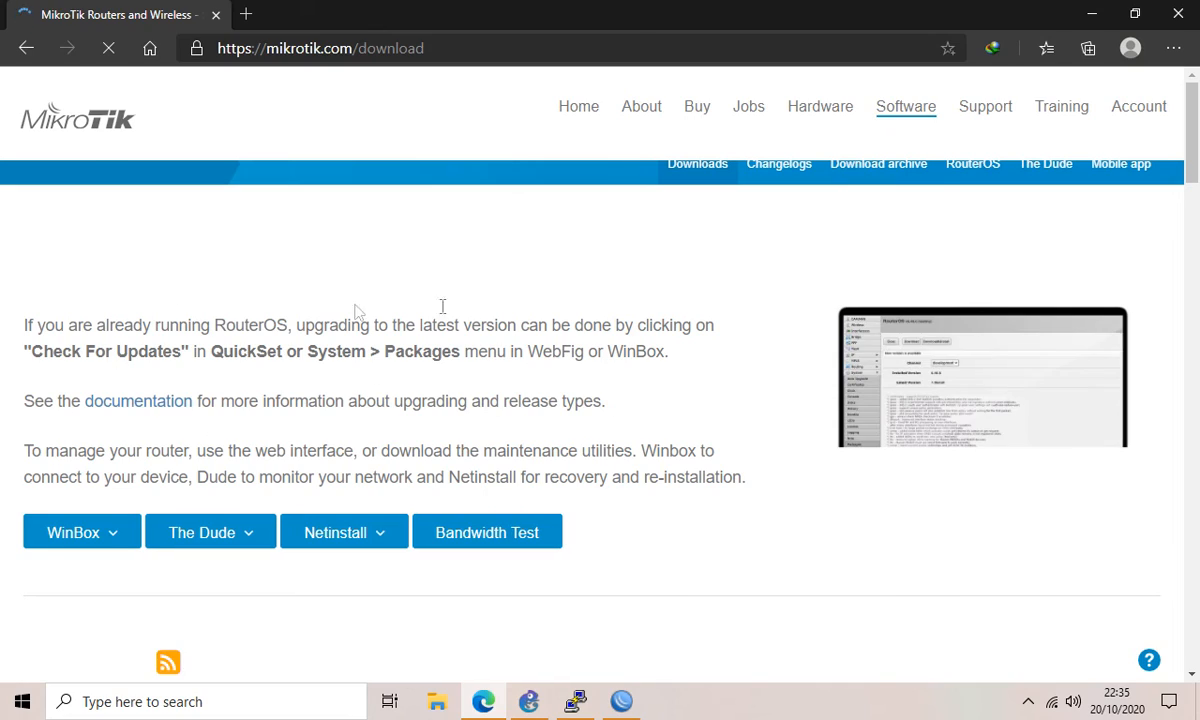
pyautogui.scroll(-4, 140, 380)
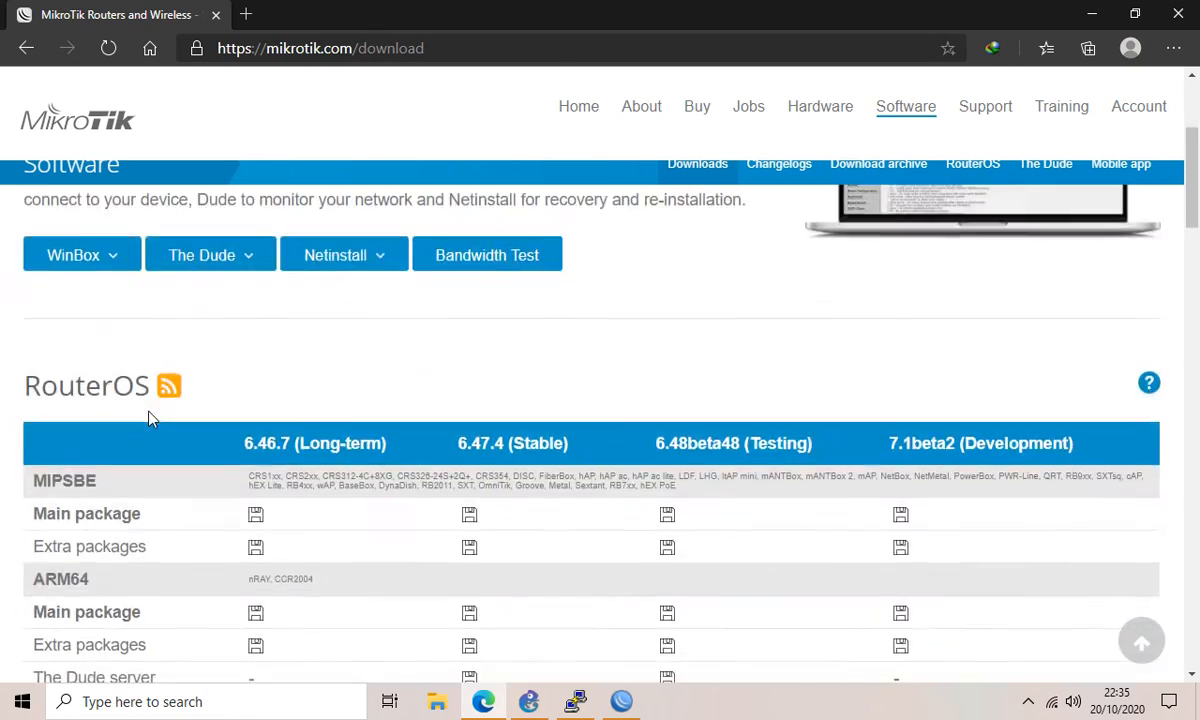
pyautogui.scroll(-7, 463, 407)
pyautogui.scroll(7, 463, 398)
pyautogui.scroll(-3, 440, 391)
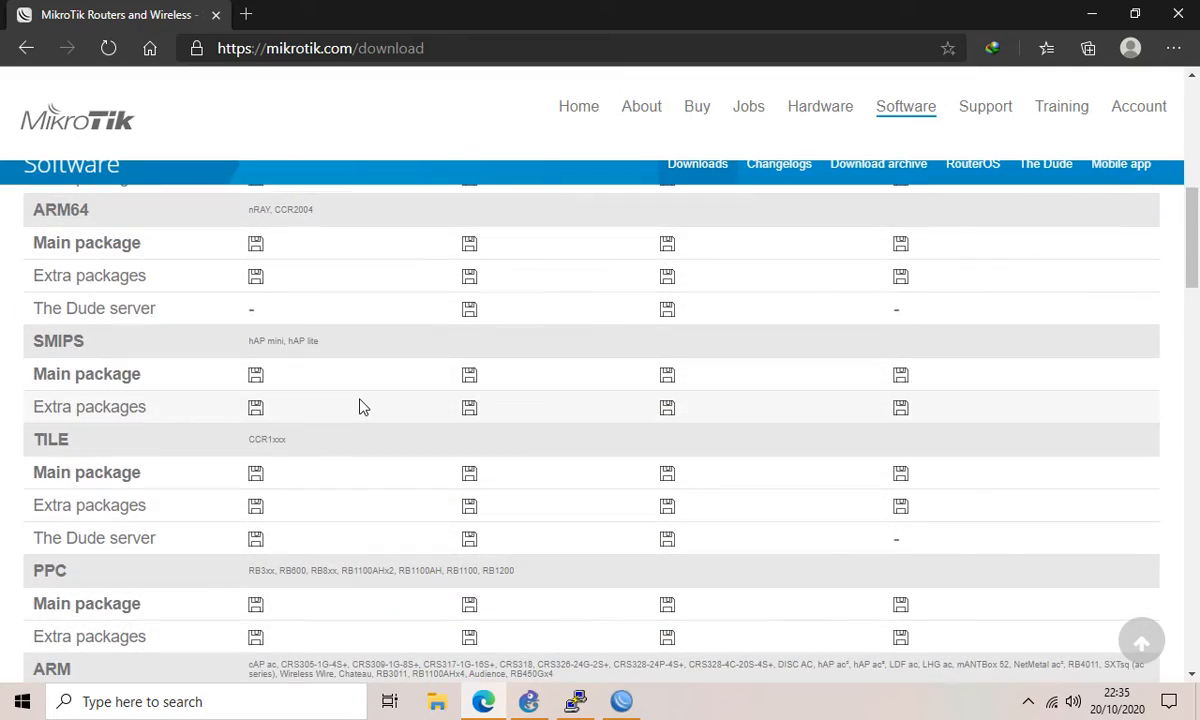
pyautogui.scroll(-6, 363, 407)
pyautogui.scroll(15, 388, 418)
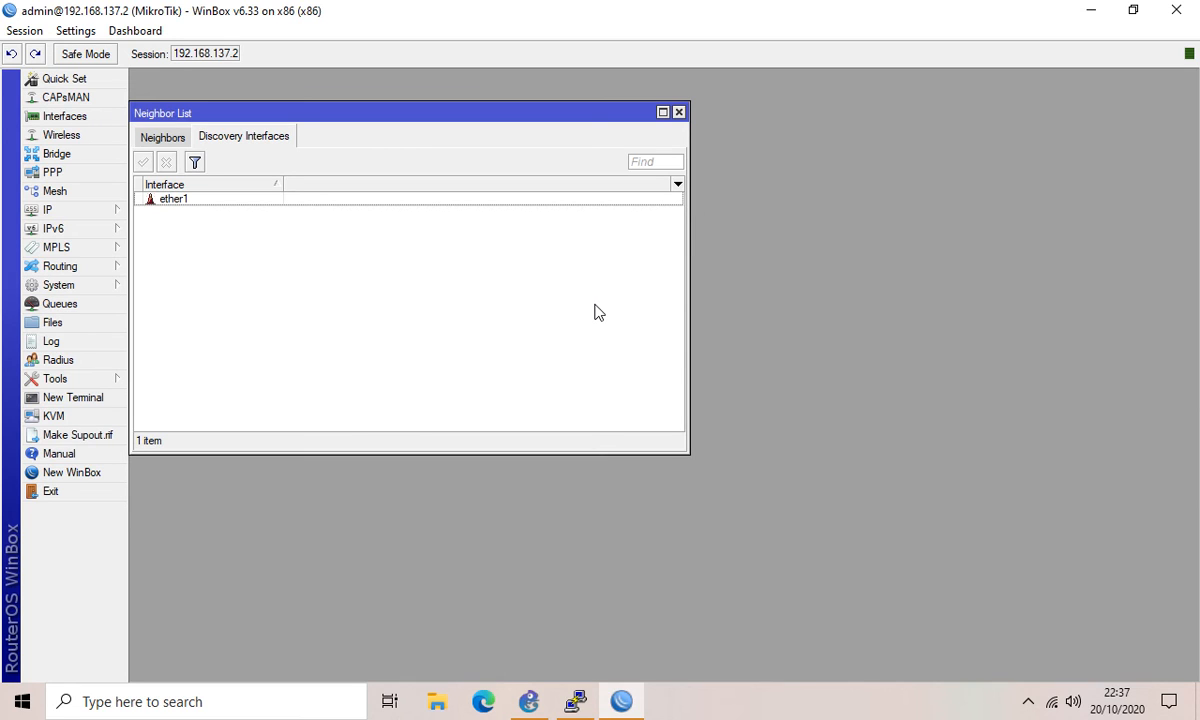
# Step: Create an unnamed backup in Files and select the new MikroTik-20201020-2237.backup file
pyautogui.click(50, 323)
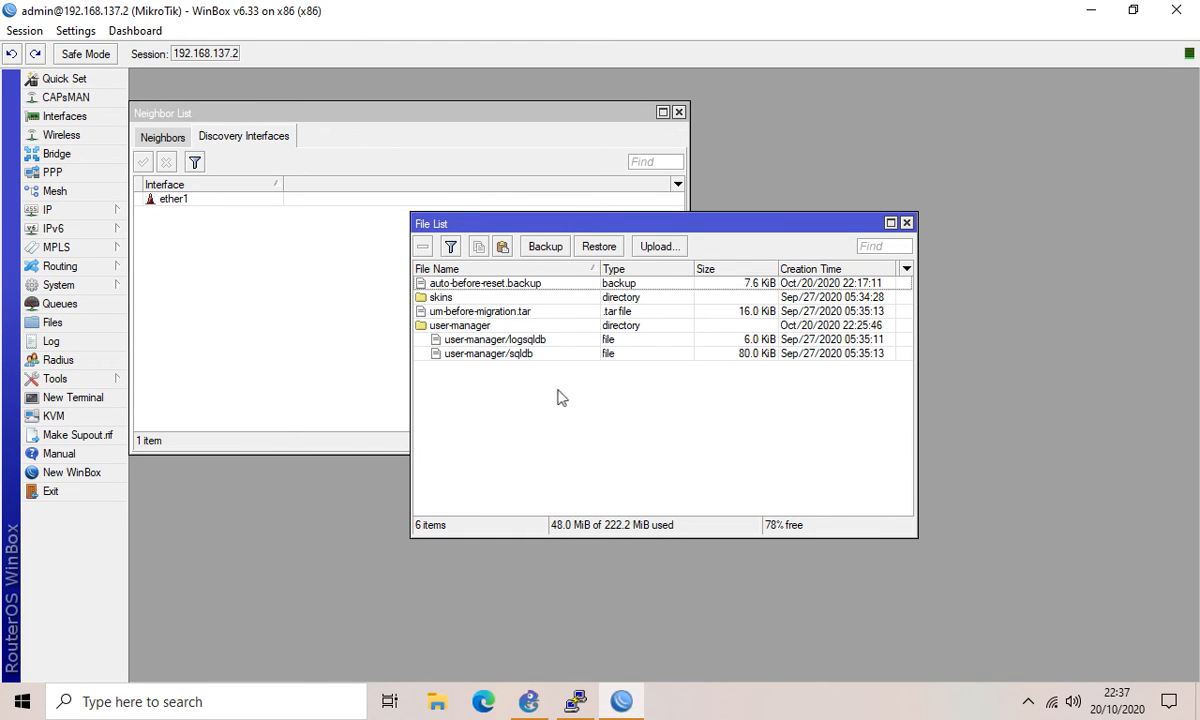
pyautogui.click(546, 247)
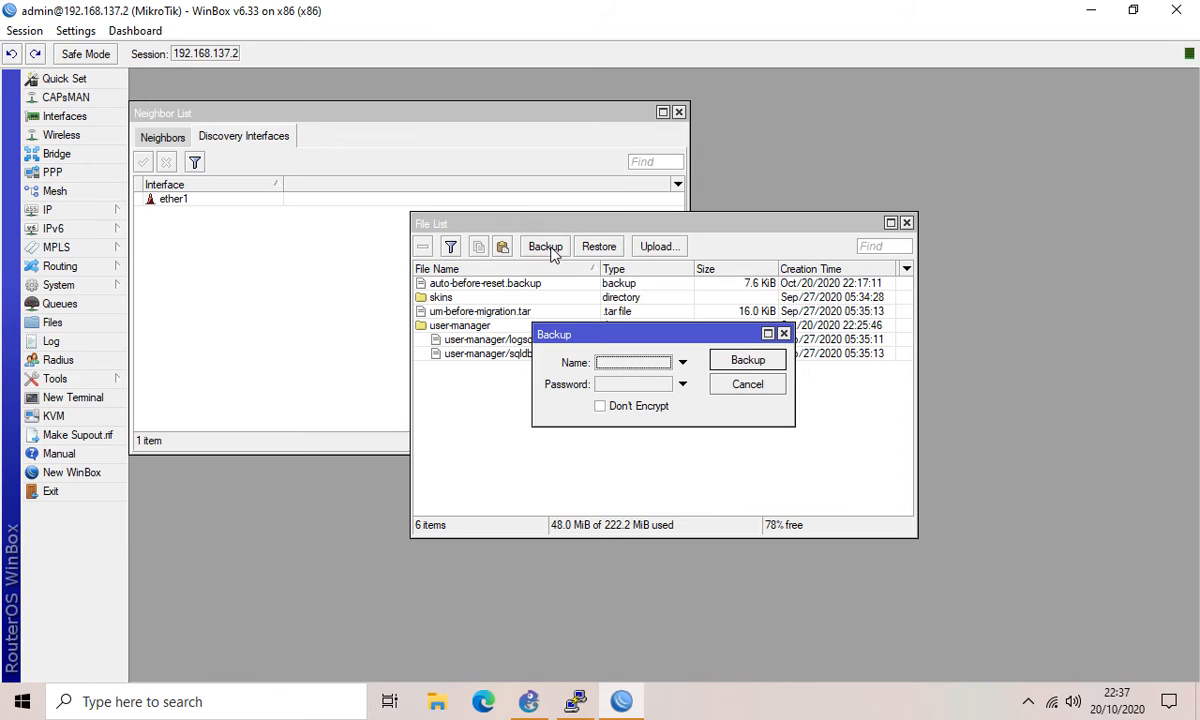
pyautogui.click(750, 365)
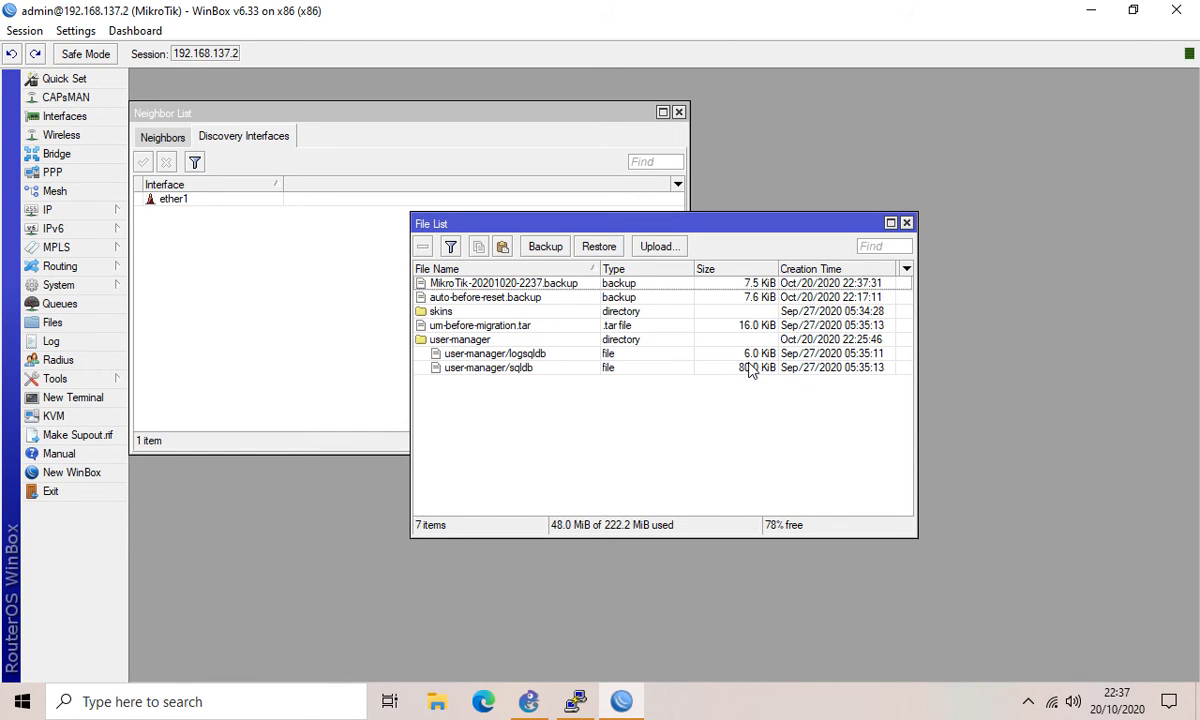
pyautogui.click(478, 285)
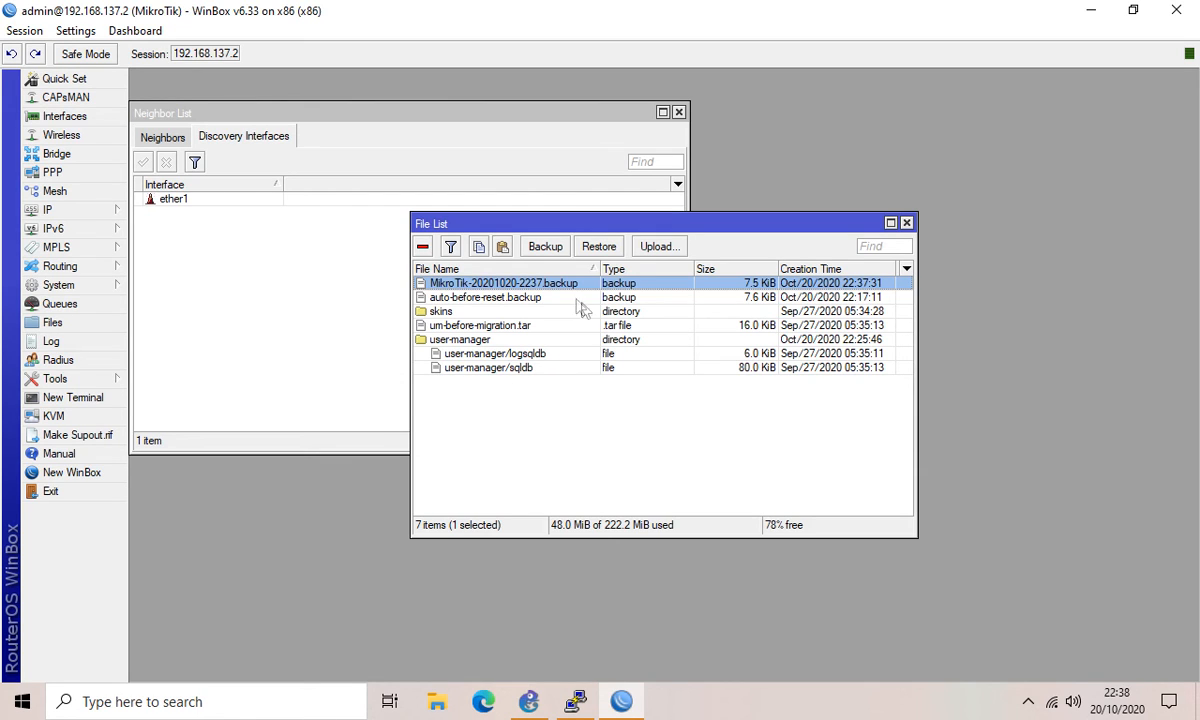
pyautogui.click(522, 297)
pyautogui.click(500, 283)
# Step: Restore from MikroTik-20201020-2237.backup, confirm the reboot, then reconnect and dismiss the Welcome notice
pyautogui.click(598, 247)
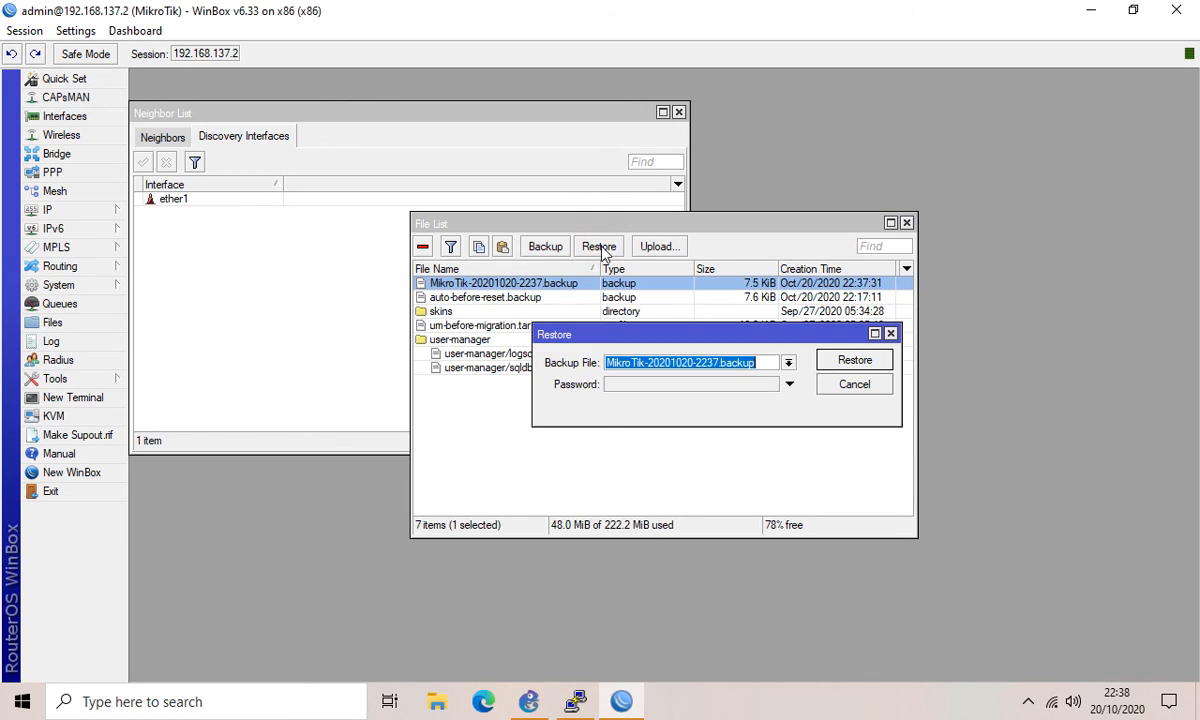
pyautogui.click(855, 362)
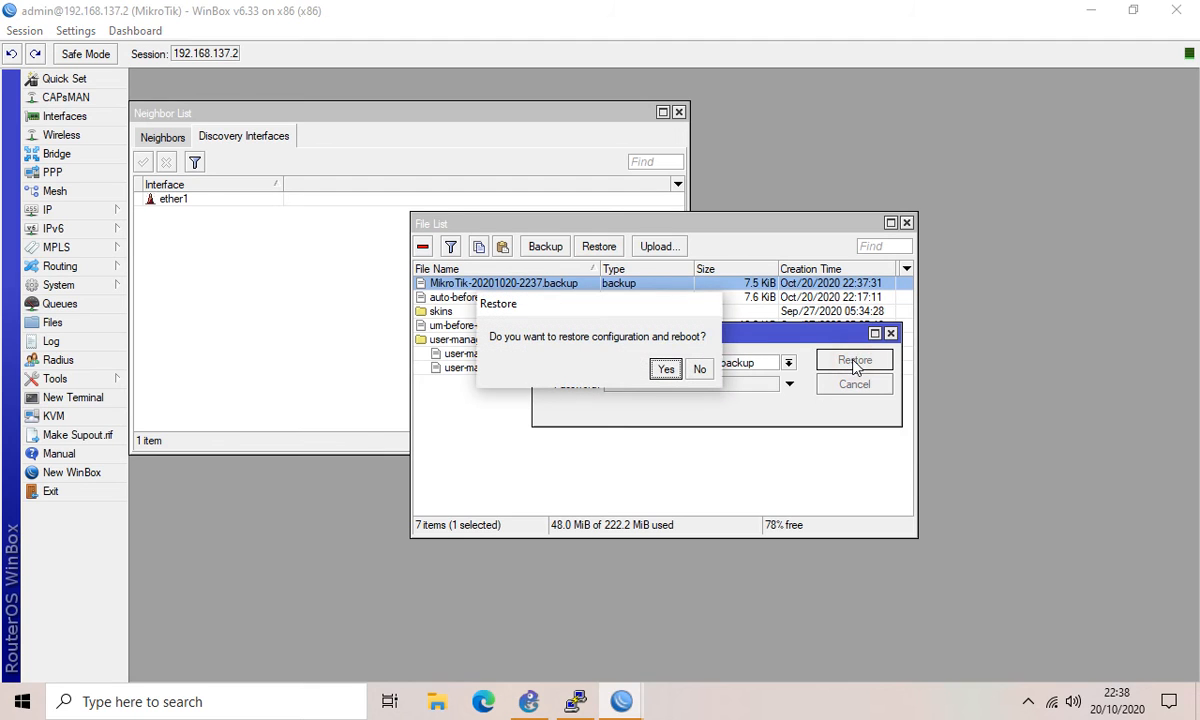
pyautogui.click(666, 370)
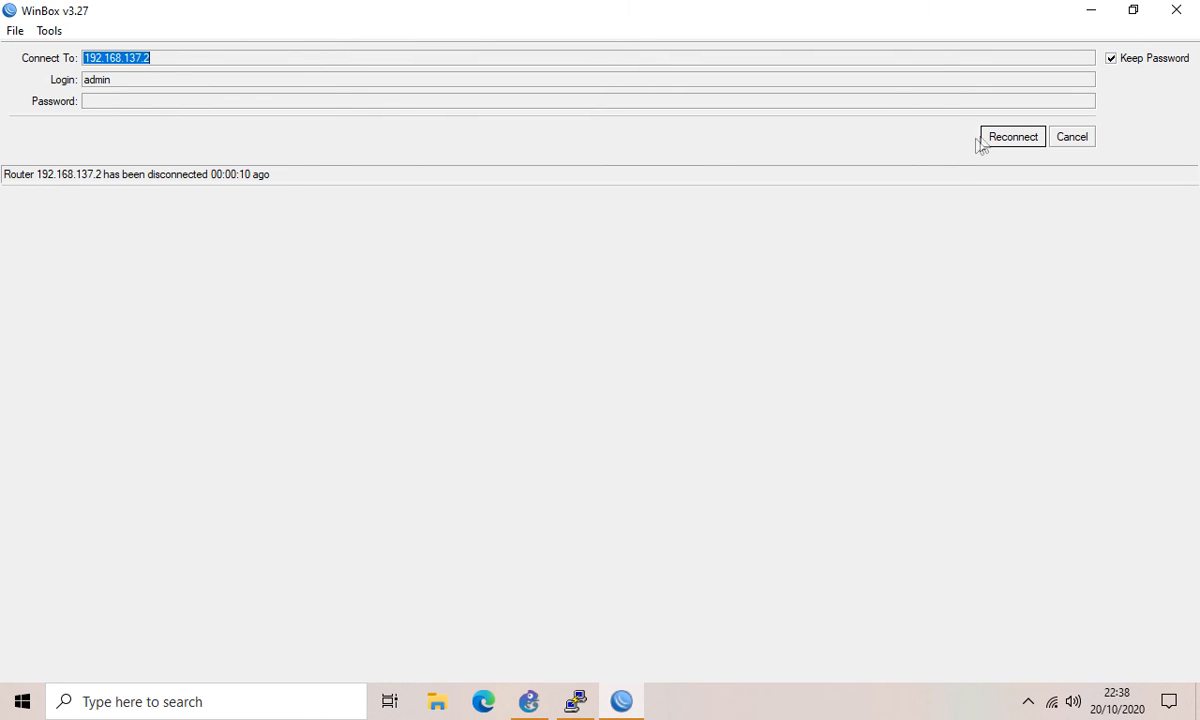
pyautogui.click(1012, 137)
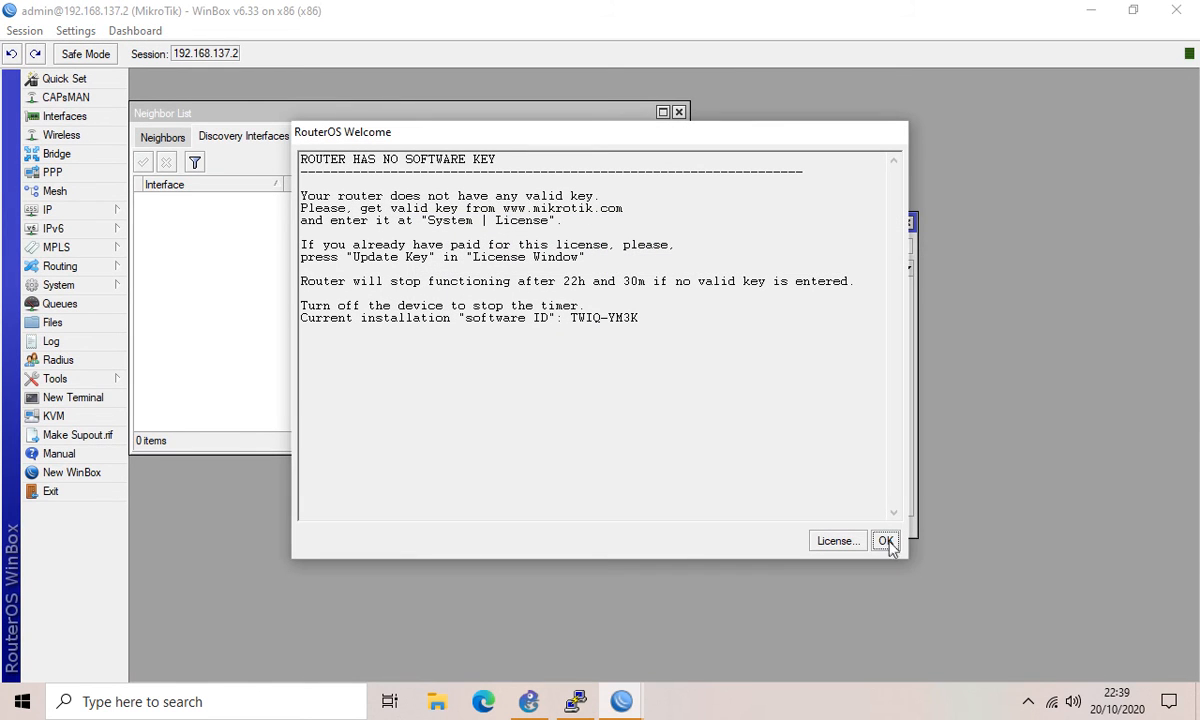
pyautogui.click(886, 541)
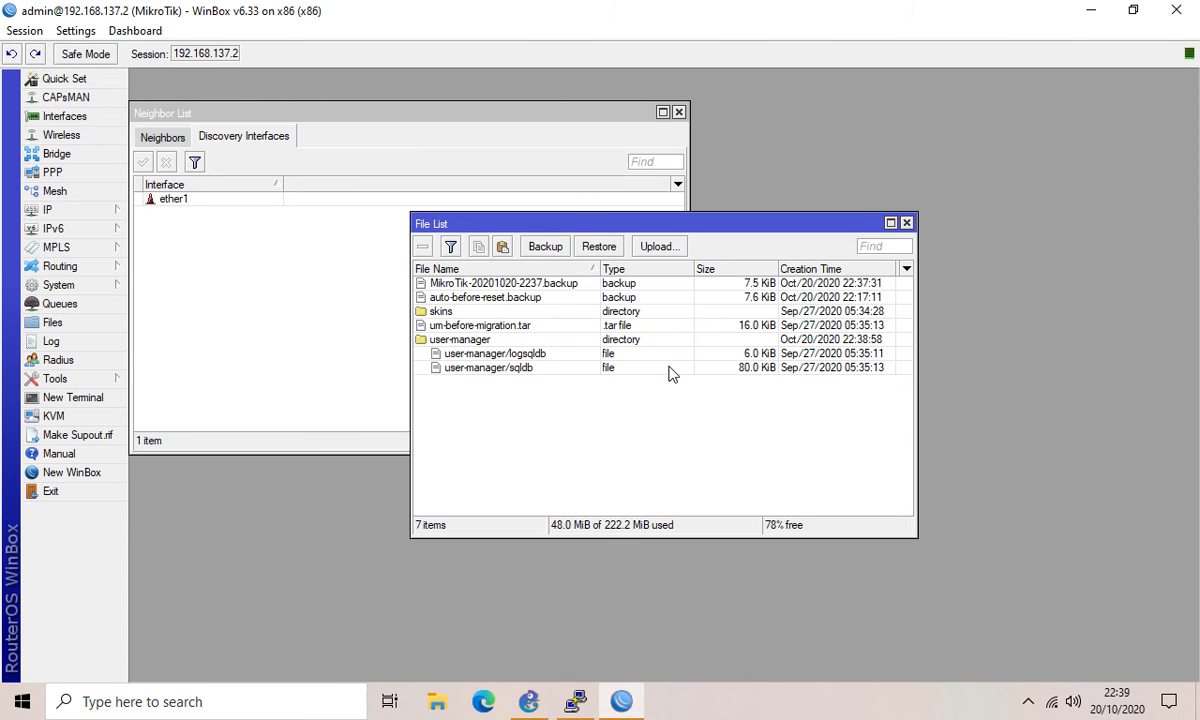
# Step: Cancel a file upload, move the File List window to the upper left, and open a new terminal
pyautogui.click(657, 247)
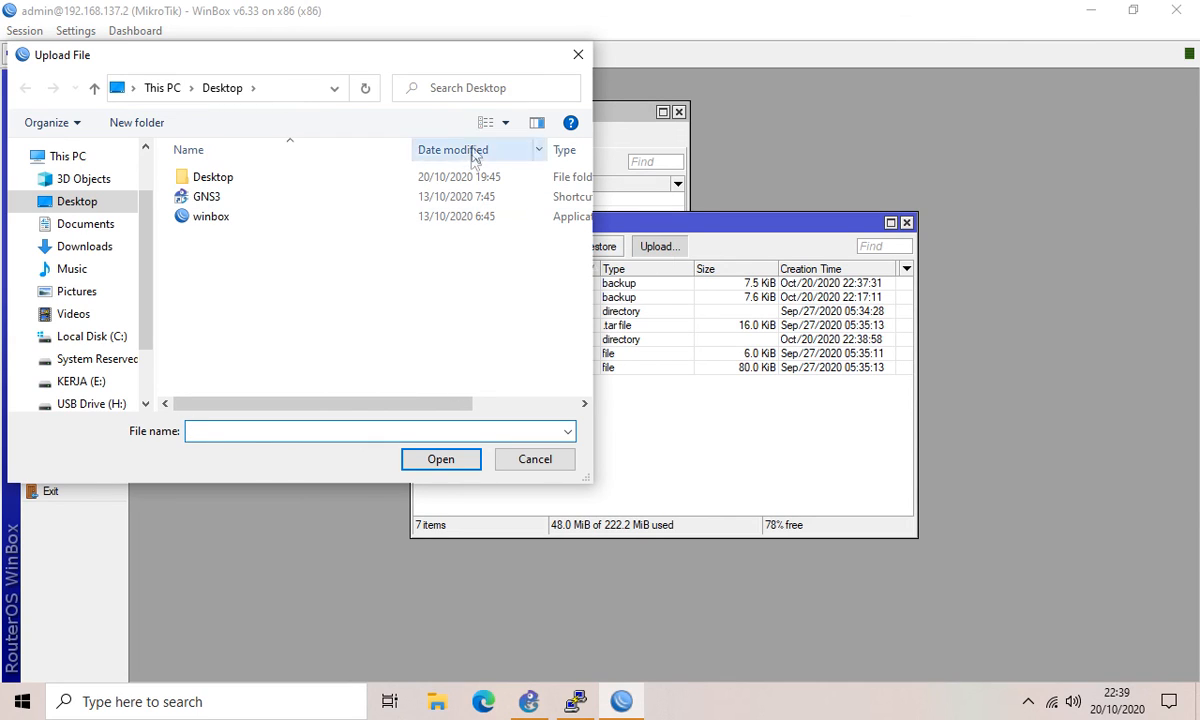
pyautogui.click(578, 55)
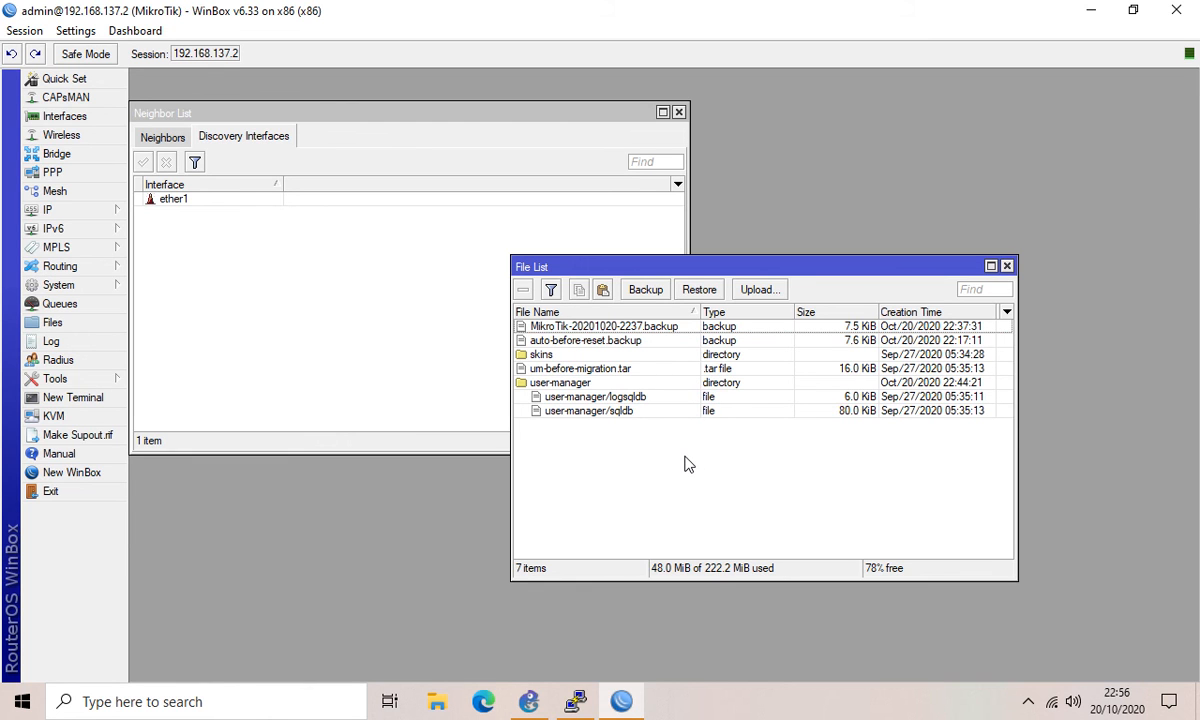
pyautogui.moveTo(662, 265); pyautogui.dragTo(325, 92)
pyautogui.click(76, 397)
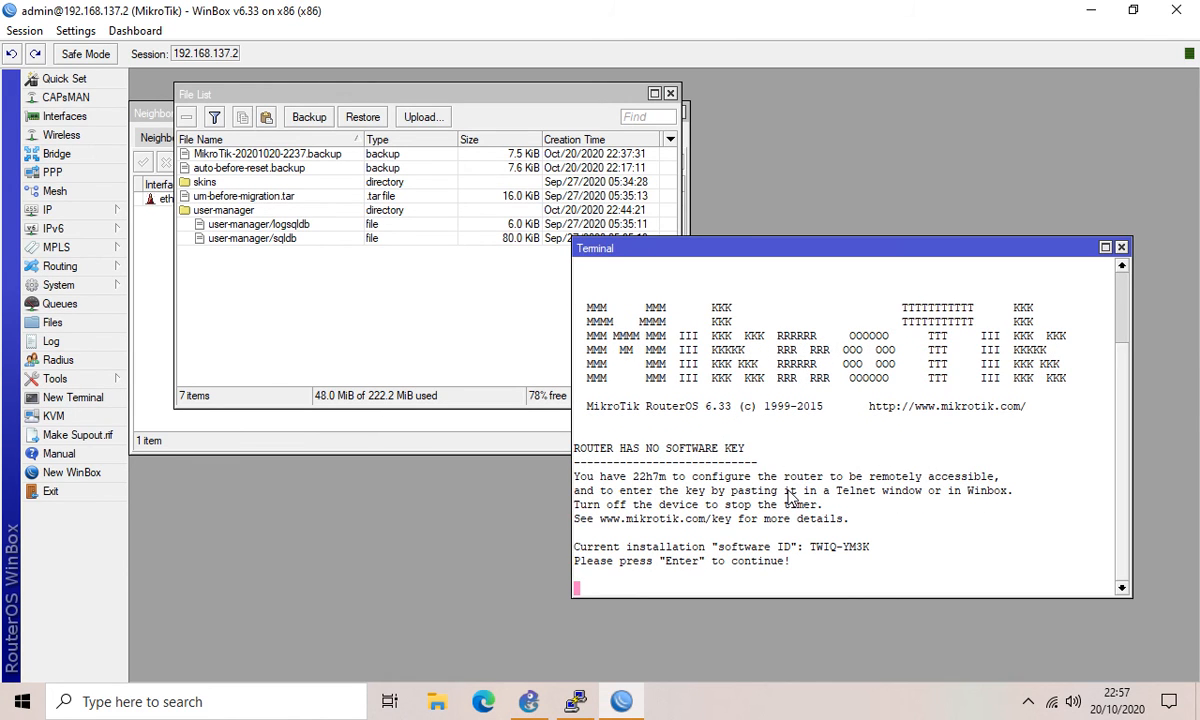
# Step: Export the router's IP address configuration to the file backup_ip with 'export file=backup_ip'
pyautogui.press('Return')
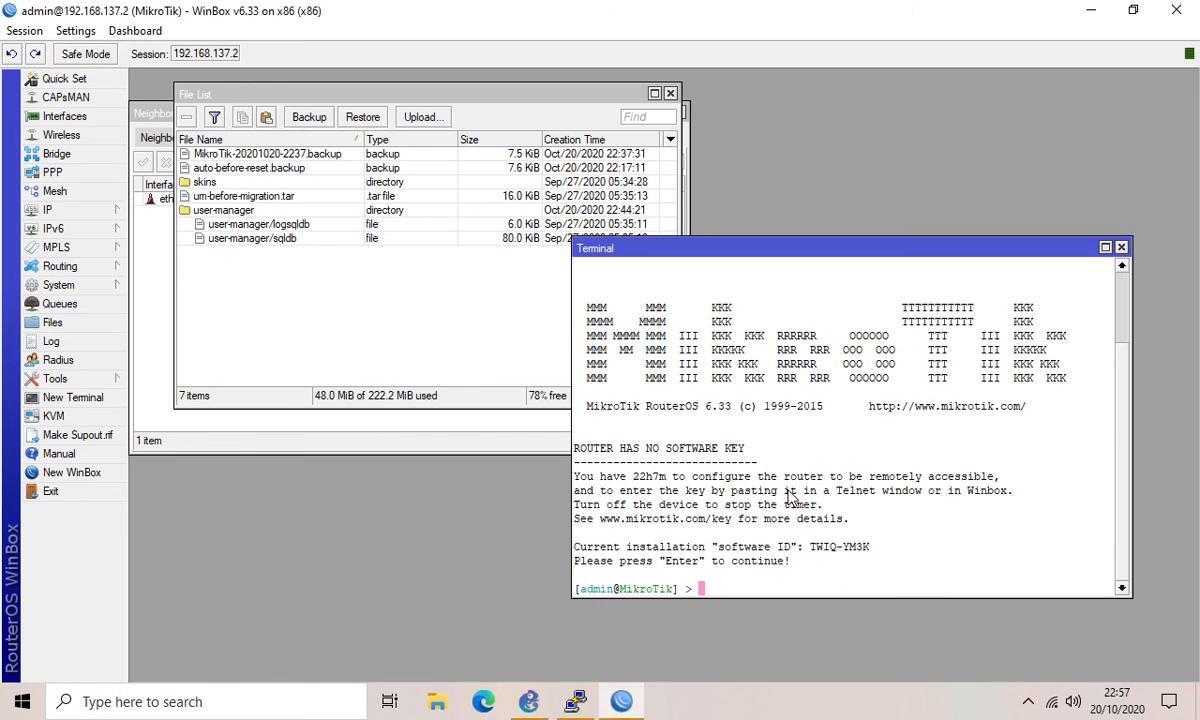
pyautogui.write('ip address')
pyautogui.press('Return')
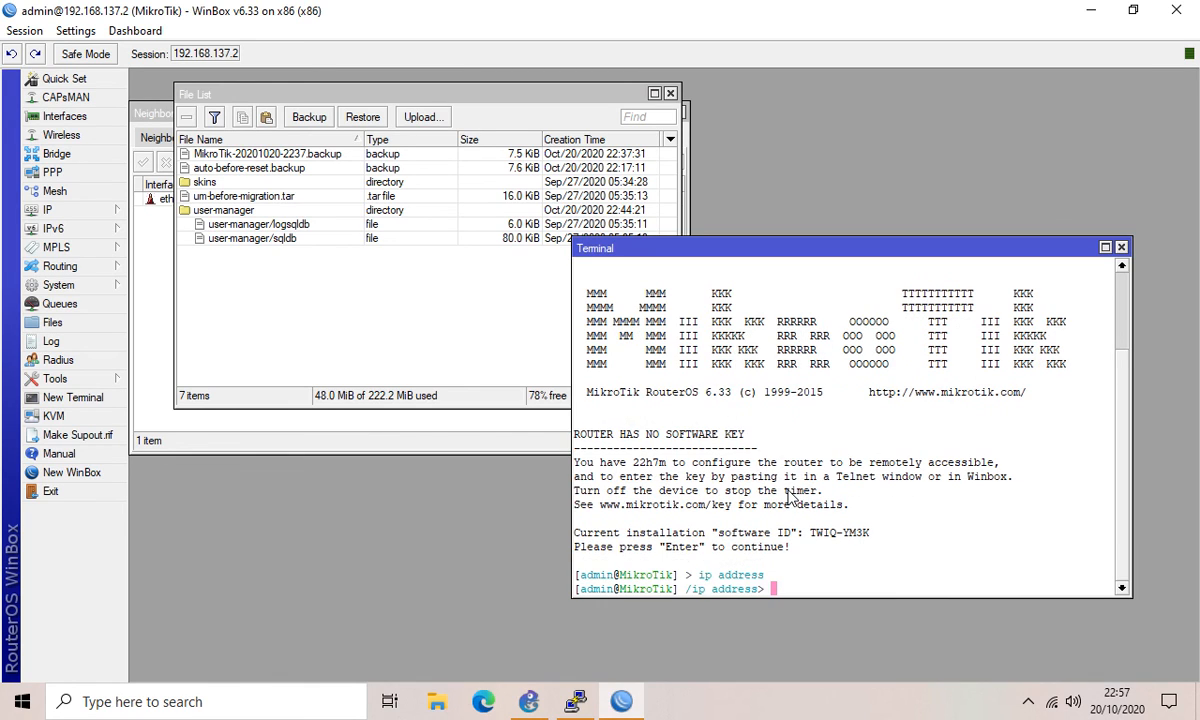
pyautogui.write('export file=backup')
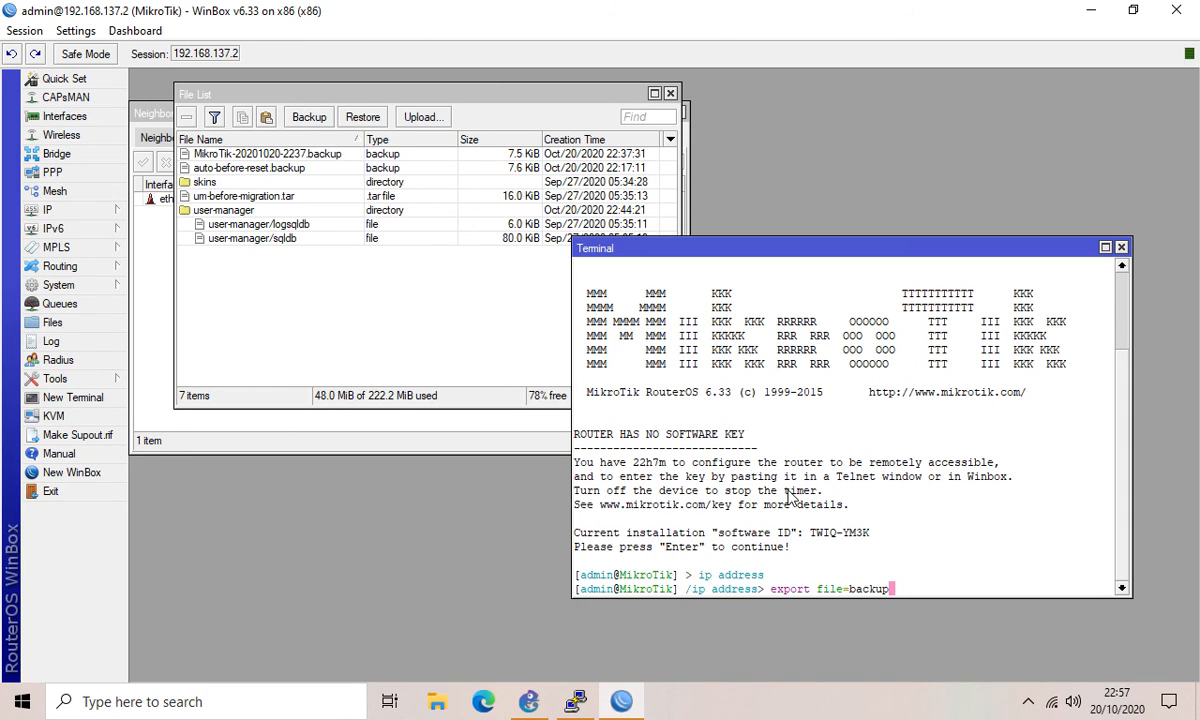
pyautogui.write('_ip')
pyautogui.press('Return')
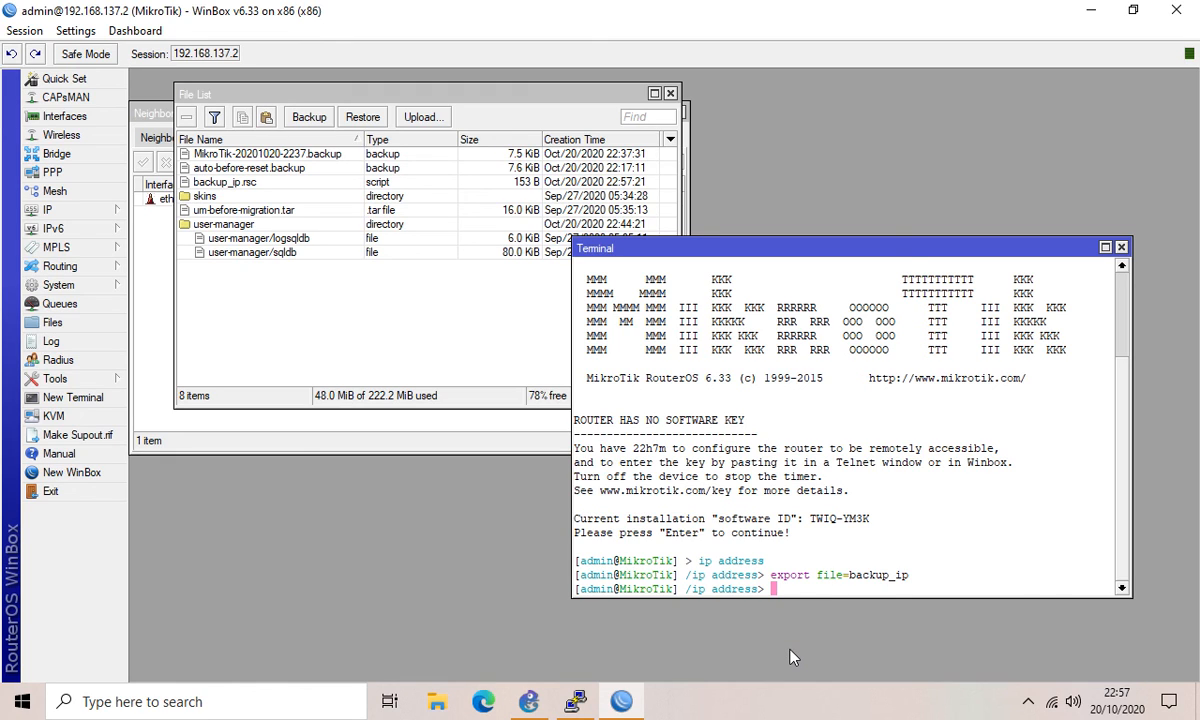
# Step: Return to the root menu and begin an 'import file-name=' command
pyautogui.write('/')
pyautogui.press('Return')
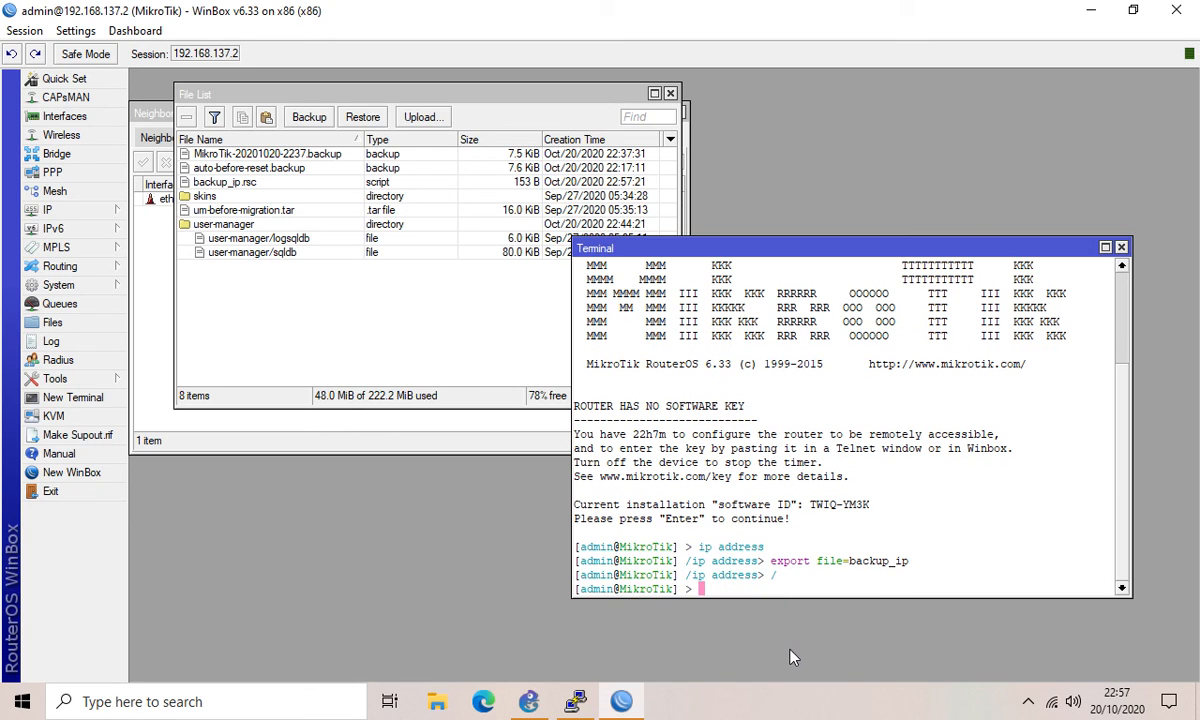
pyautogui.write('import file-name=')
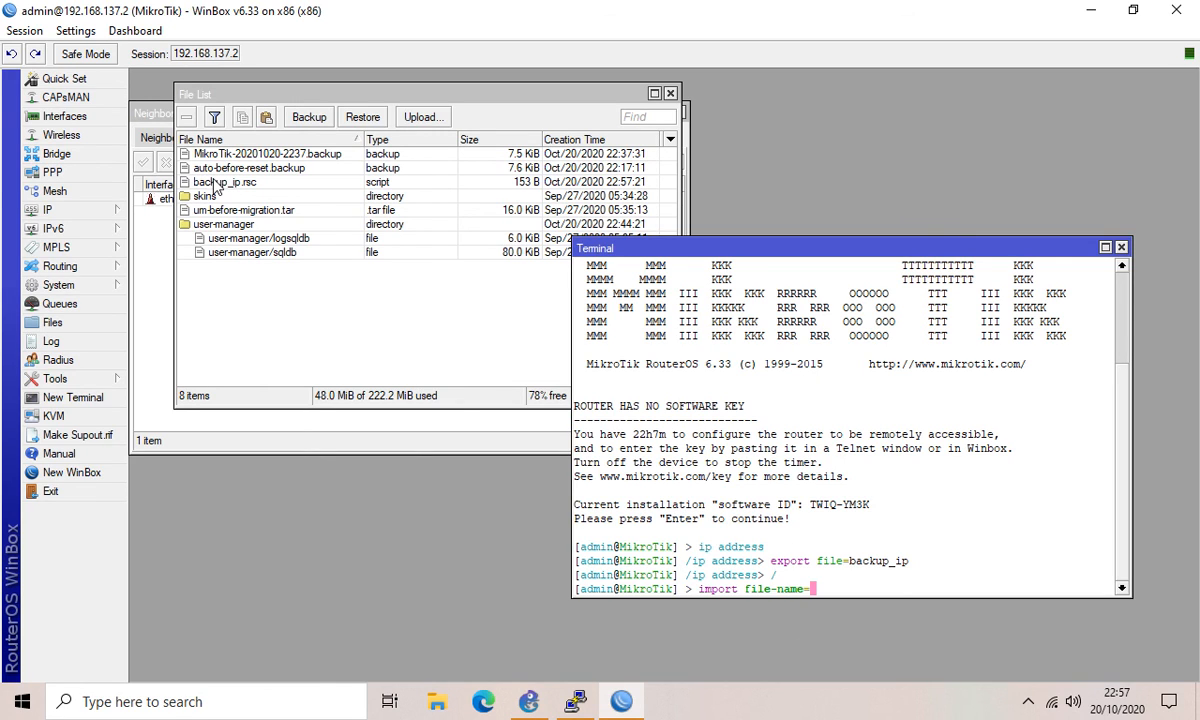
# Step: Import backup_ip.rsc, which fails with 'already have such address', then minimize WinBox to the desktop
pyautogui.write('backup_ip.rsc')
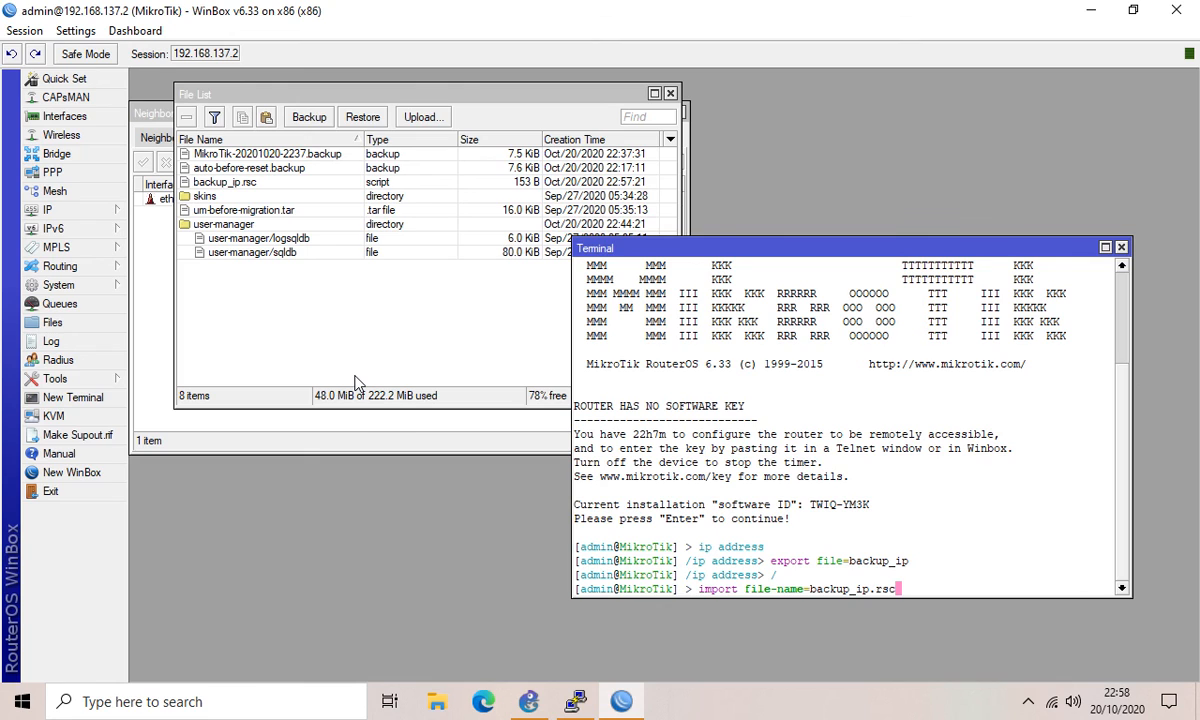
pyautogui.press('Return')
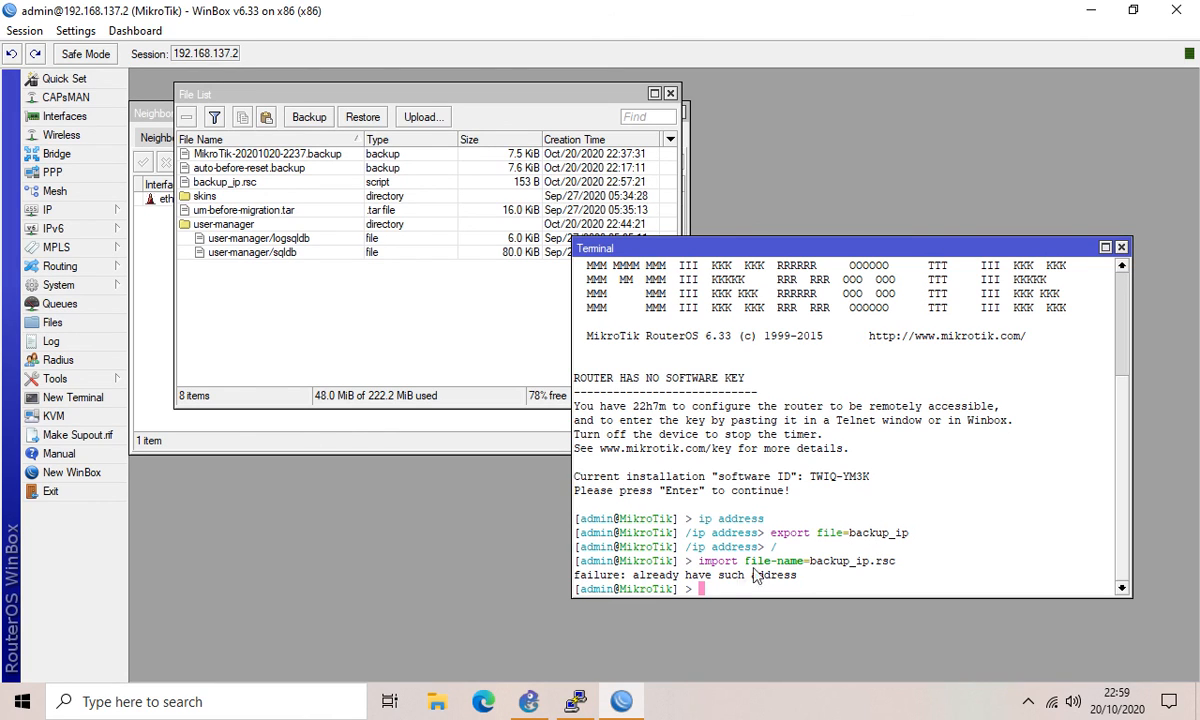
pyautogui.moveTo(700, 563); pyautogui.dragTo(812, 572)
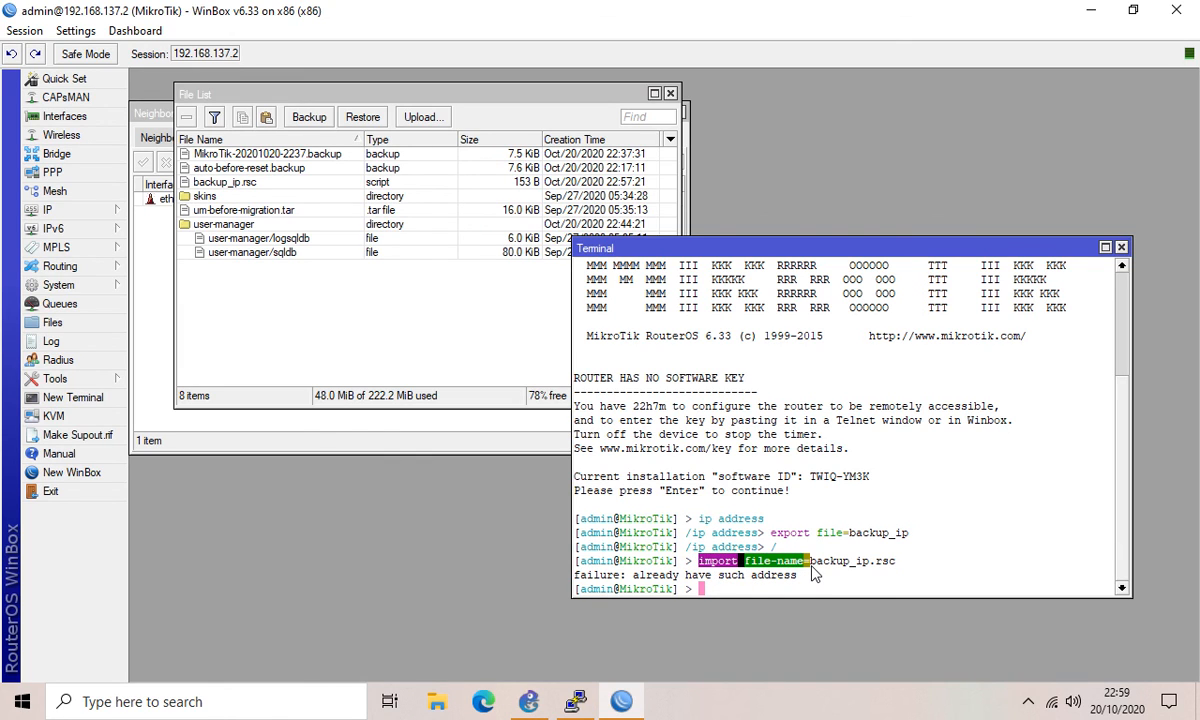
pyautogui.click(896, 568)
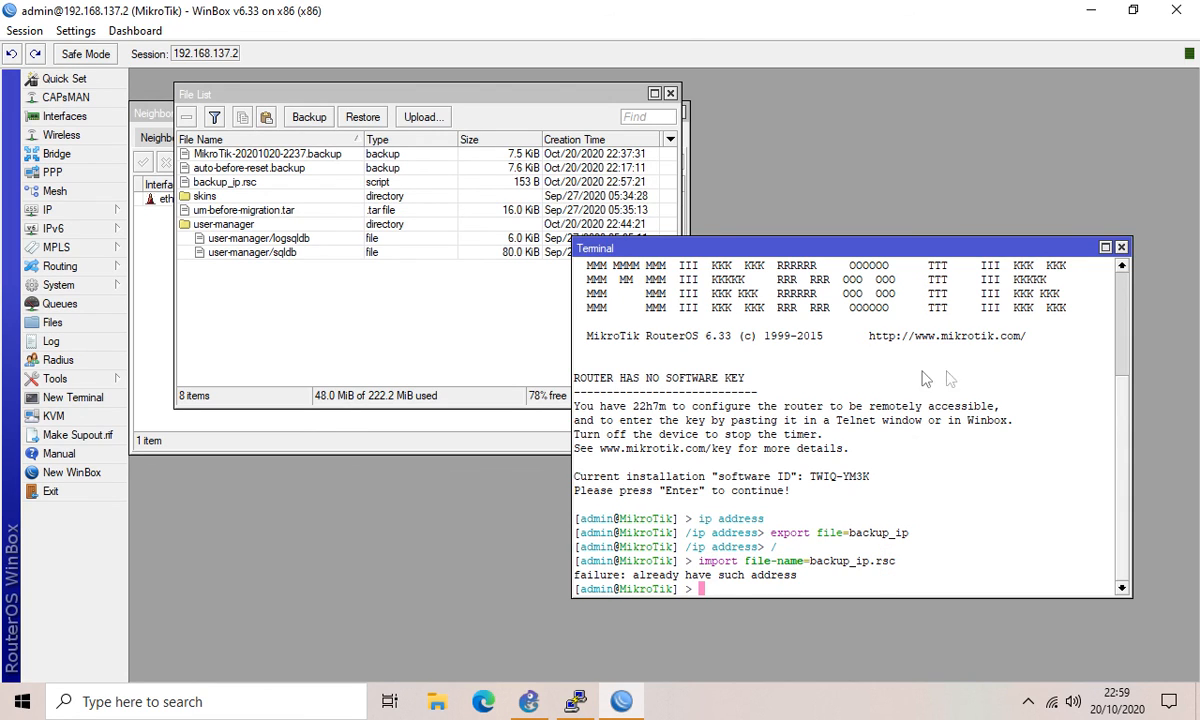
pyautogui.click(1091, 12)
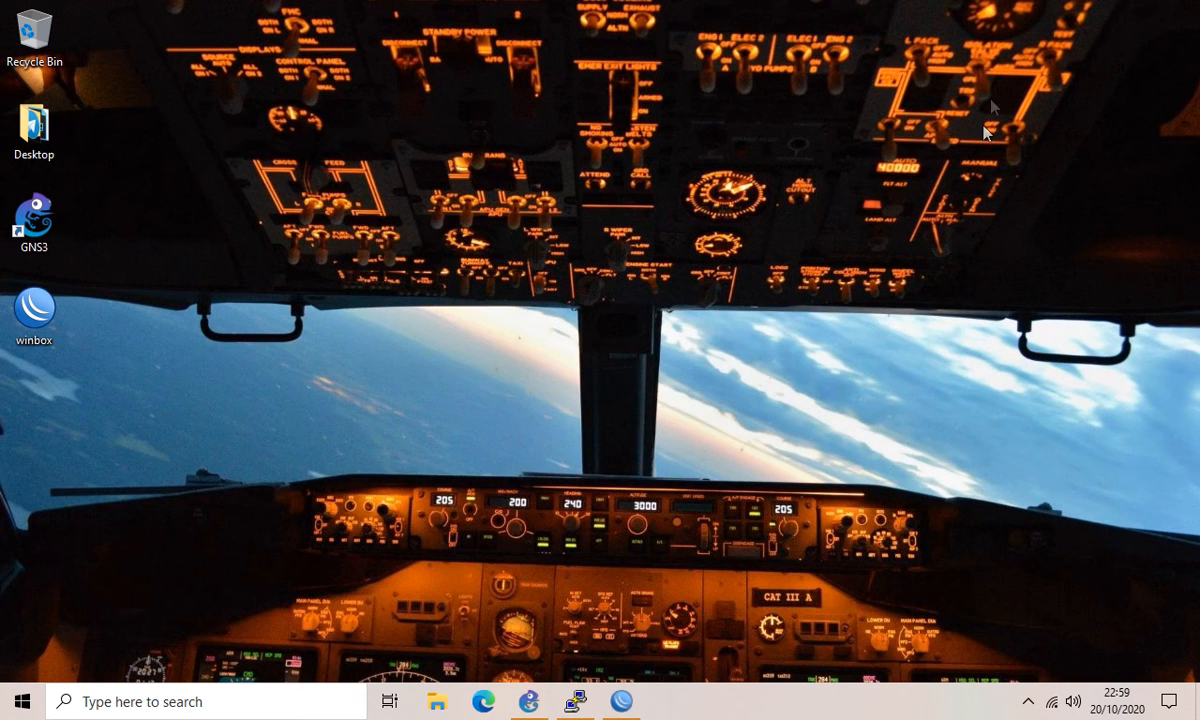